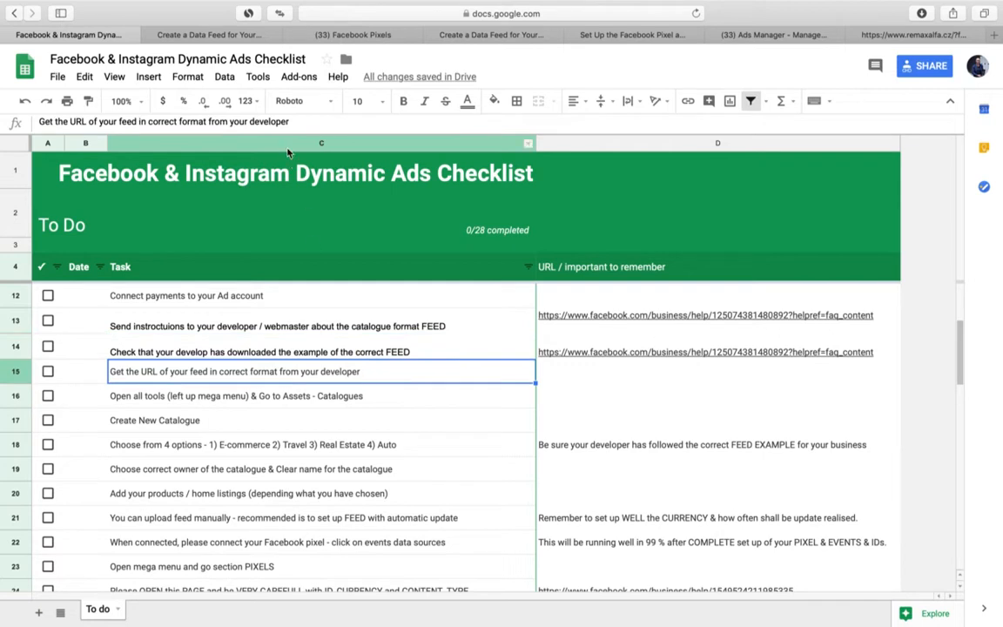
Step: Switch to the Facebook help article on creating a data feed and review its required columns and introduction
left_click(213, 35)
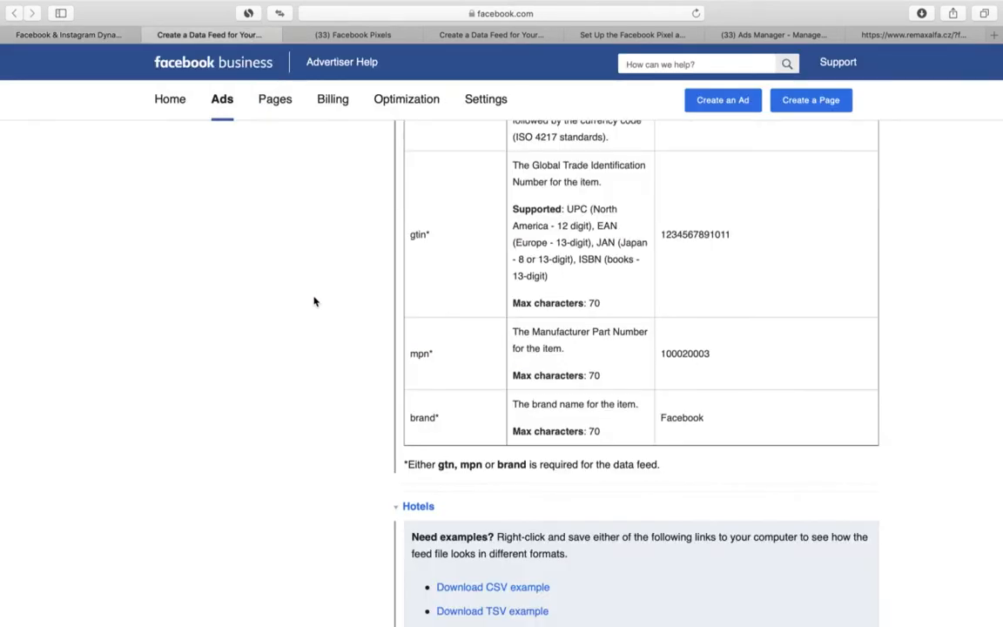
scroll(313, 299, "down", 10)
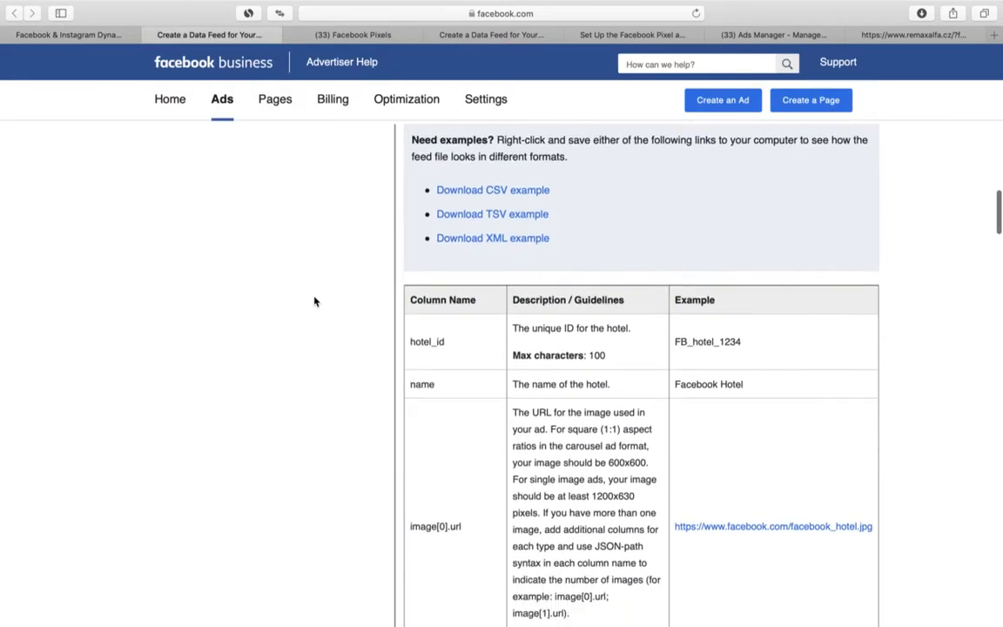
scroll(315, 301, "up", 10)
scroll(314, 301, "up", 10)
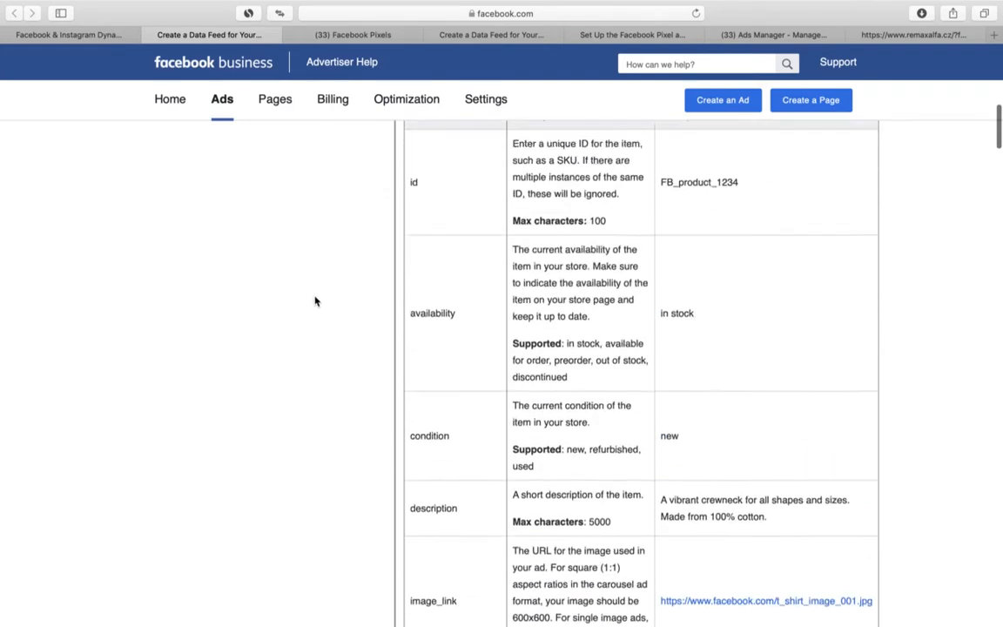
scroll(323, 301, "up", 5)
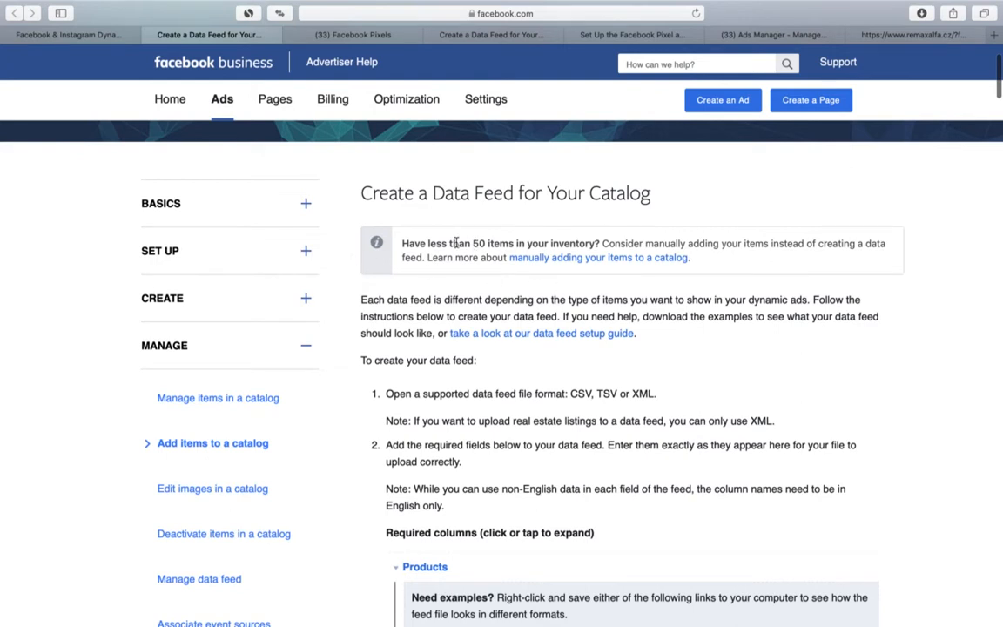
Step: Open the linked article on manually adding items to a catalog, read its instructions, and follow its link to Catalog Manager
left_click(555, 258)
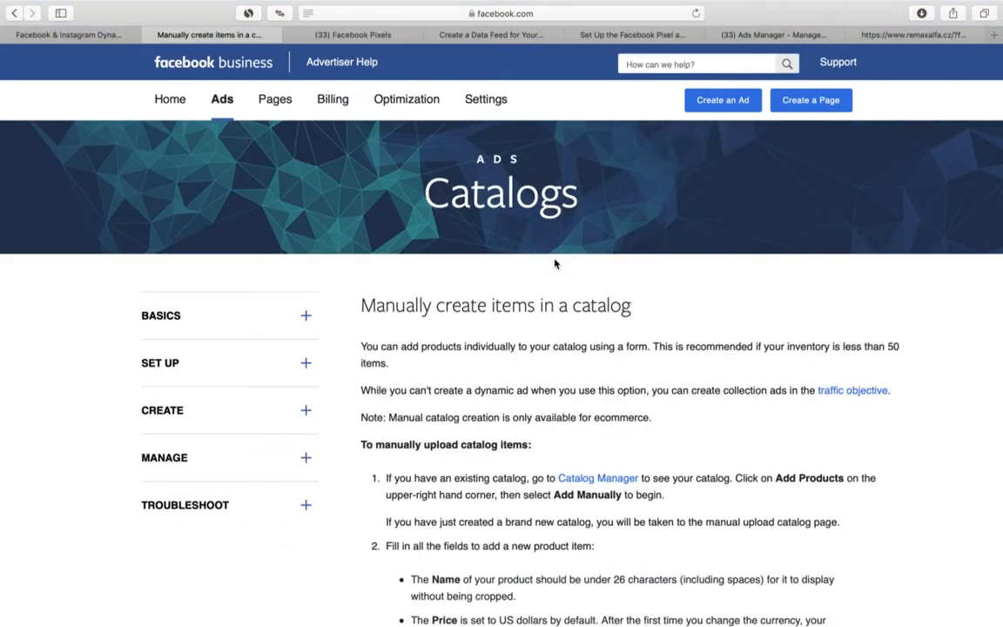
scroll(556, 278, "down", 5)
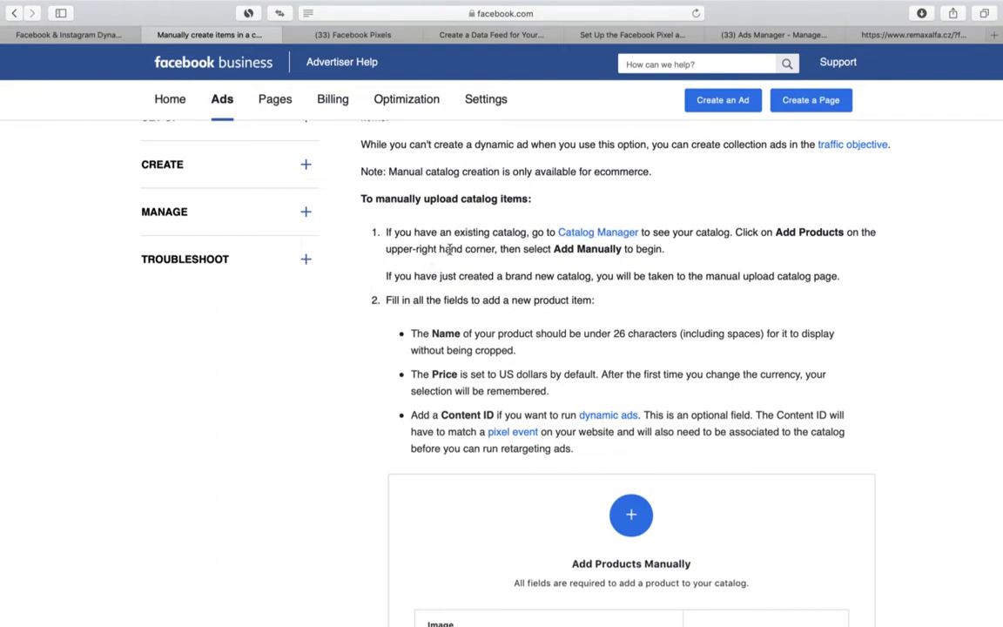
left_click(585, 235)
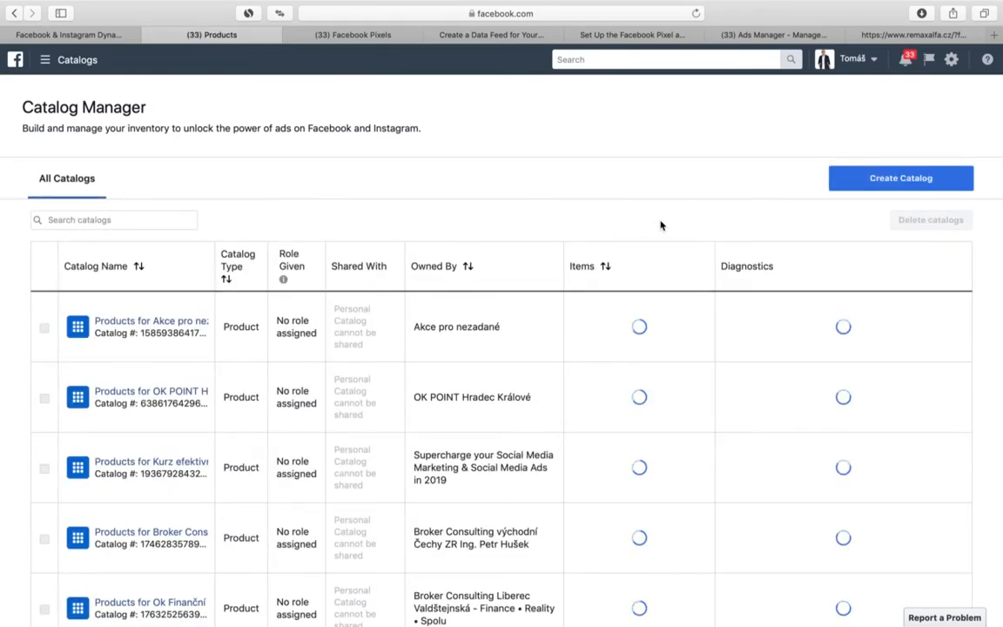
Step: Start a new catalog to view the business categories, return without creating it, and look through the existing catalogs
left_click(840, 180)
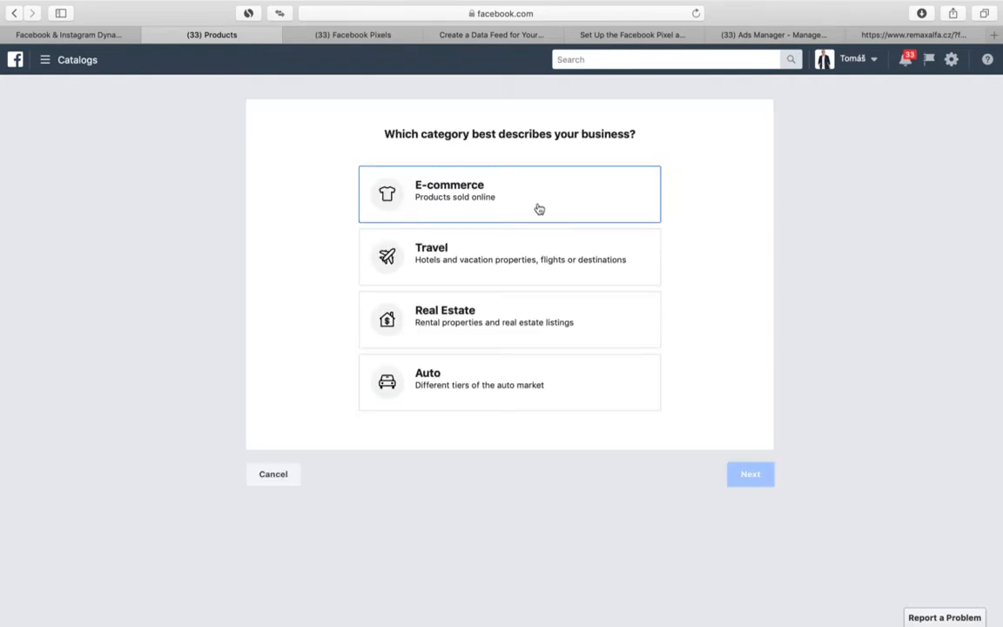
left_click(14, 13)
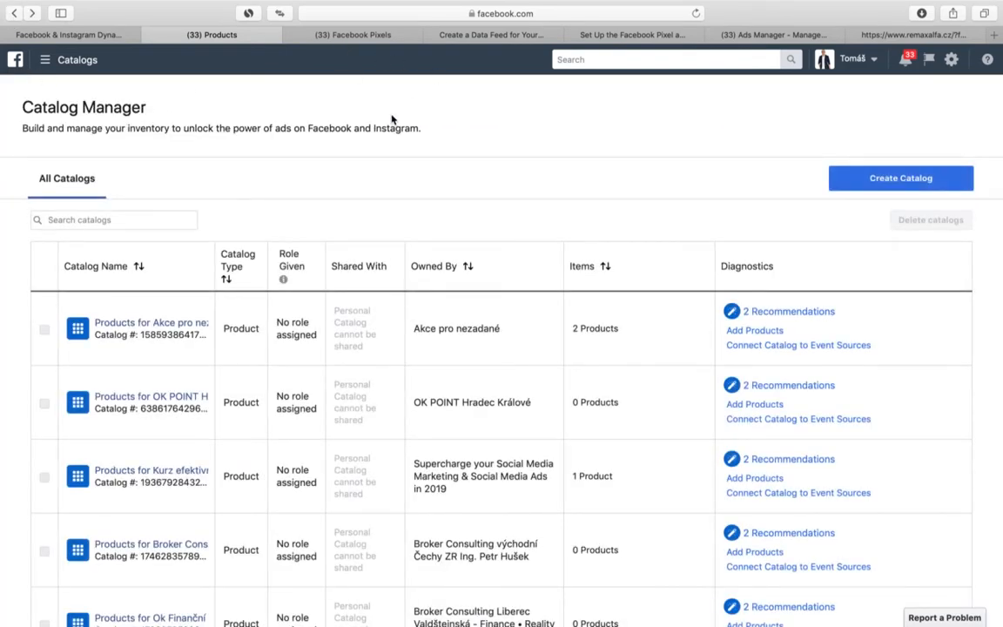
scroll(389, 123, "down", 10)
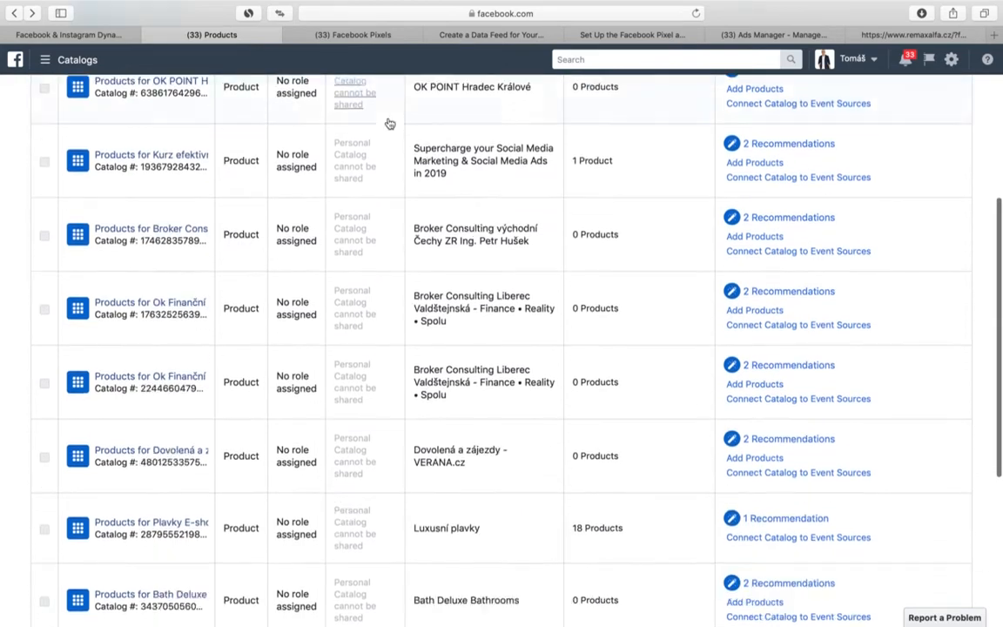
scroll(390, 123, "up", 8)
scroll(390, 123, "up", 3)
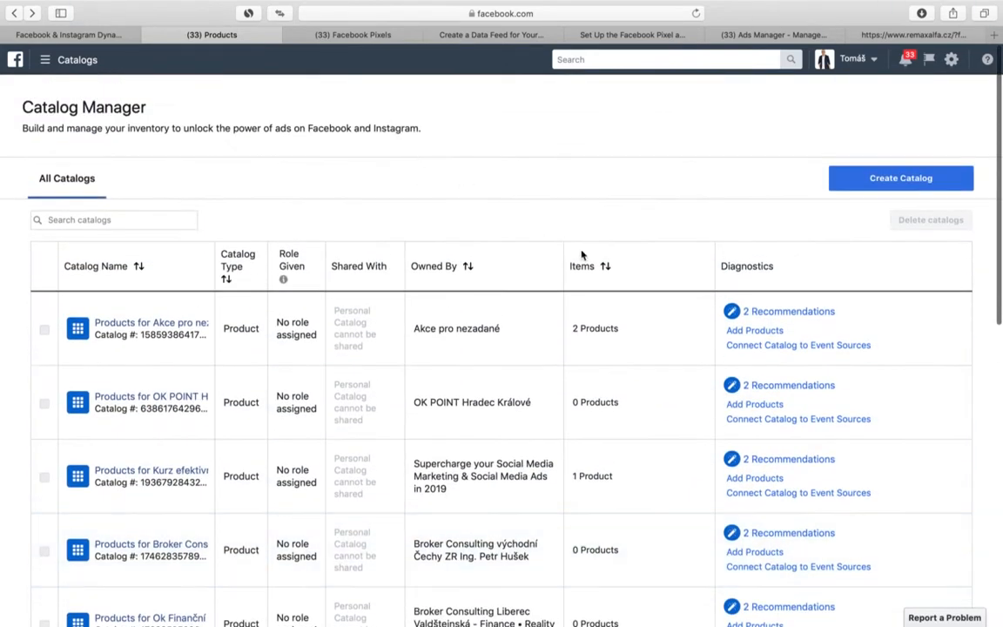
Step: Open the manual product entry form for the Akce pro nezadané catalog and look over its fields
left_click(758, 333)
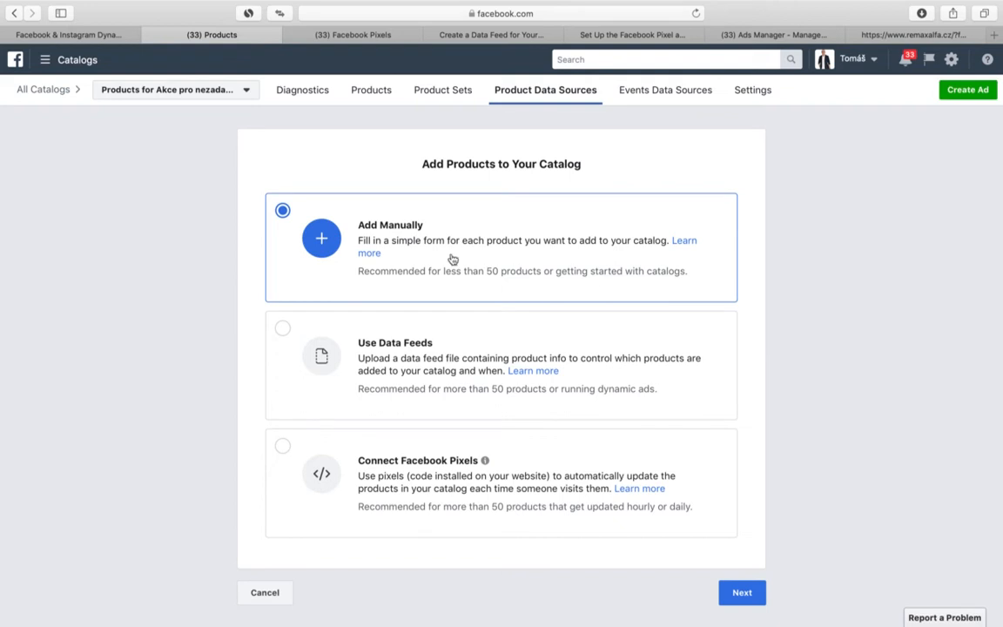
left_click(743, 592)
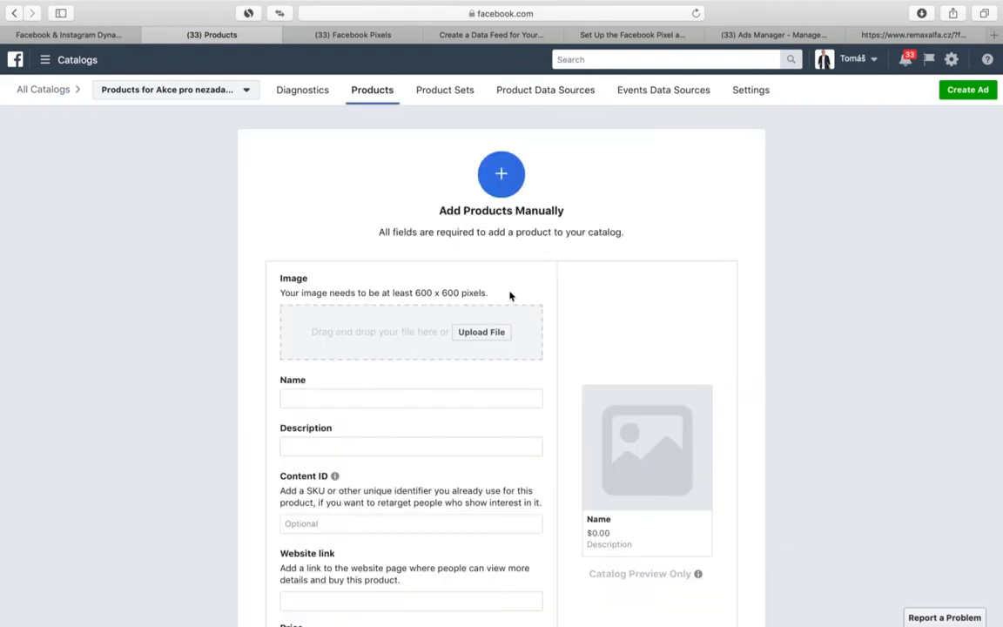
scroll(511, 293, "down", 3)
scroll(513, 294, "up", 3)
Step: Switch to the Catalog_Home Listings REMAX 2019 catalog
left_click(165, 90)
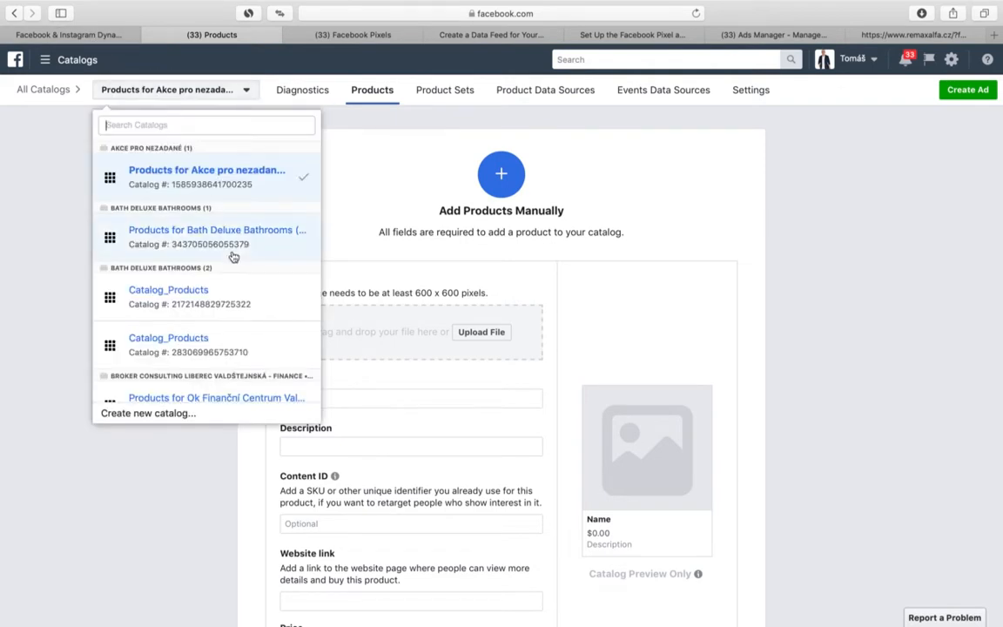
scroll(234, 257, "down", 10)
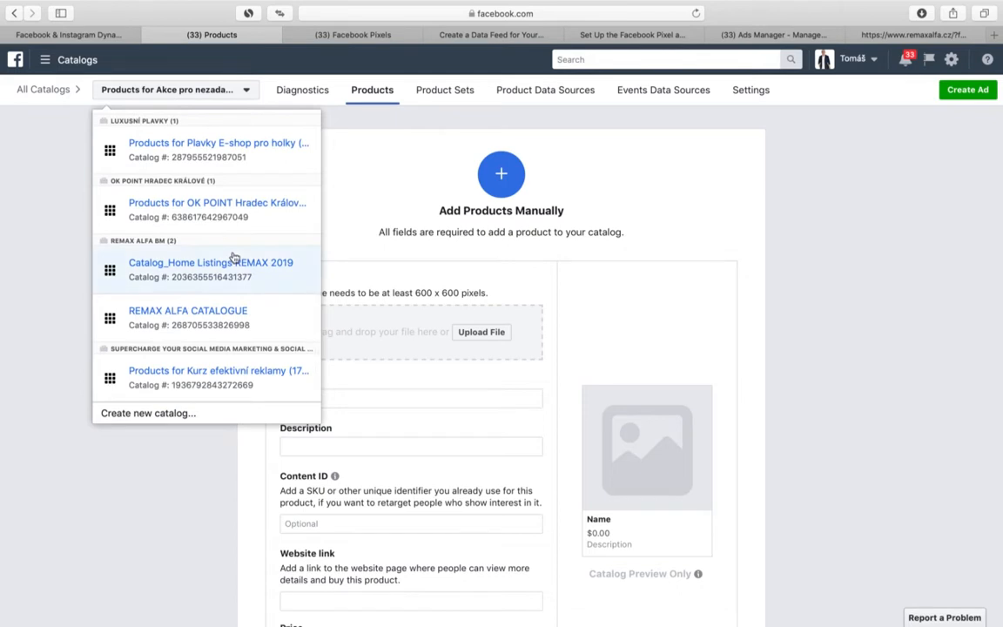
scroll(233, 257, "down", 3)
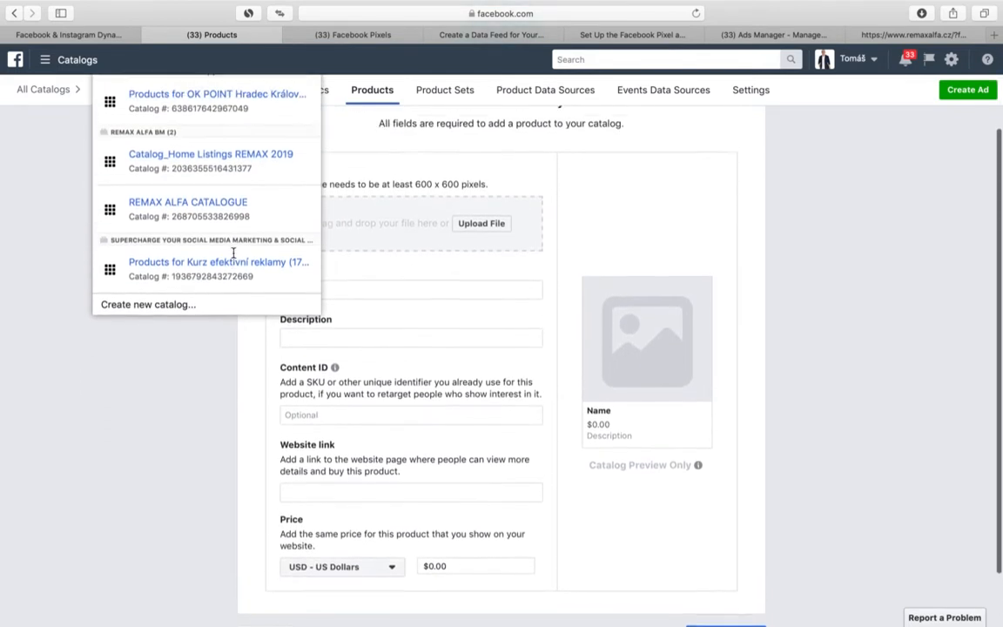
scroll(234, 256, "up", 1)
left_click(249, 181)
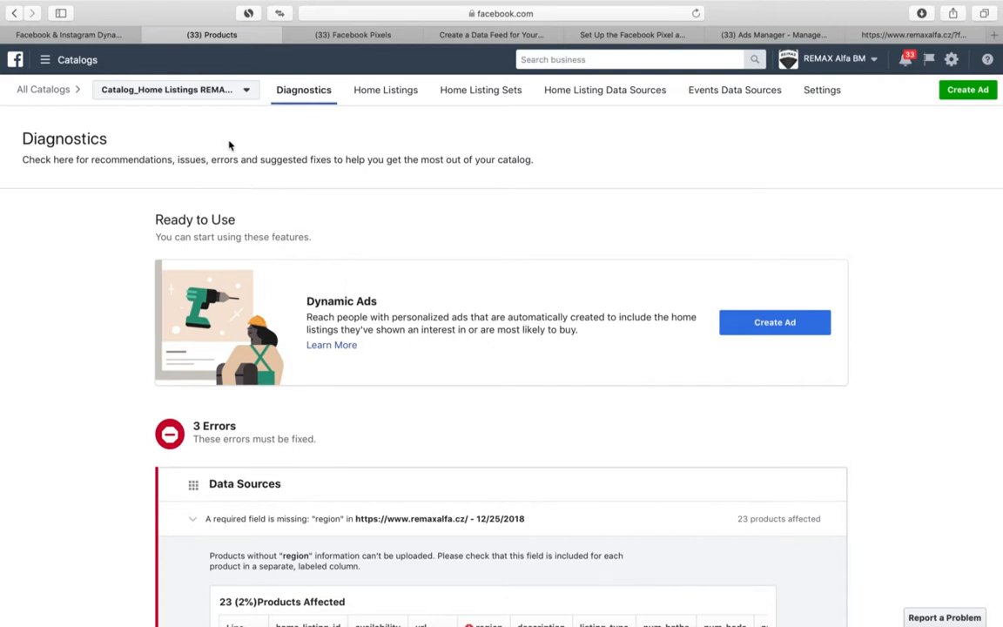
Step: Return to the Dynamic Ads Checklist in Google Sheets and go through the catalogue creation tasks in rows 16 to 18
left_click(74, 35)
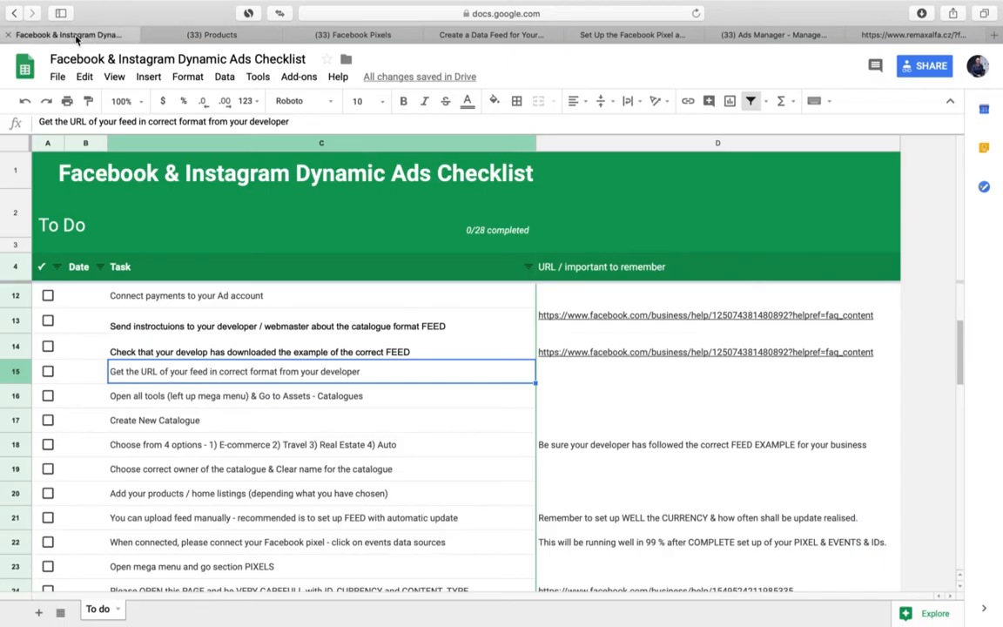
left_click(266, 399)
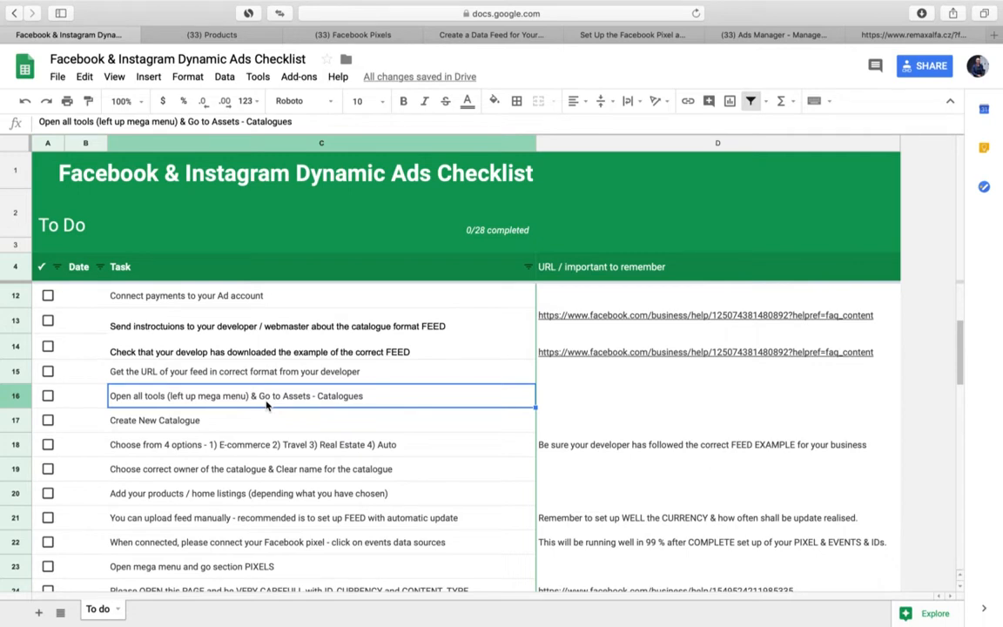
left_click(264, 424)
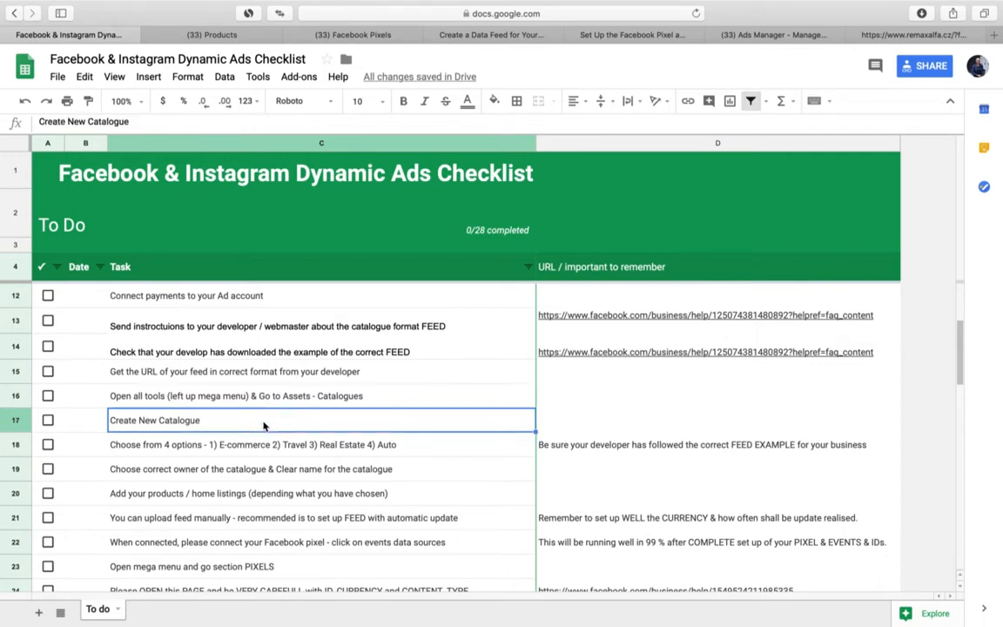
left_click(270, 445)
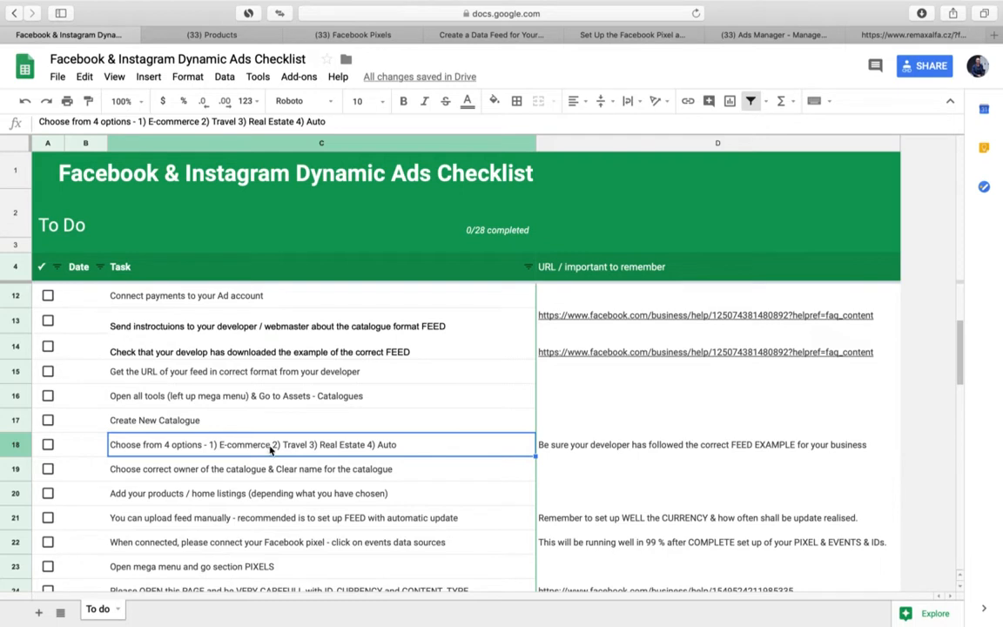
Step: Reword the task in row 19 to "Choose correct owner of the catalogue & Set the name for the catalogue"
left_click(288, 472)
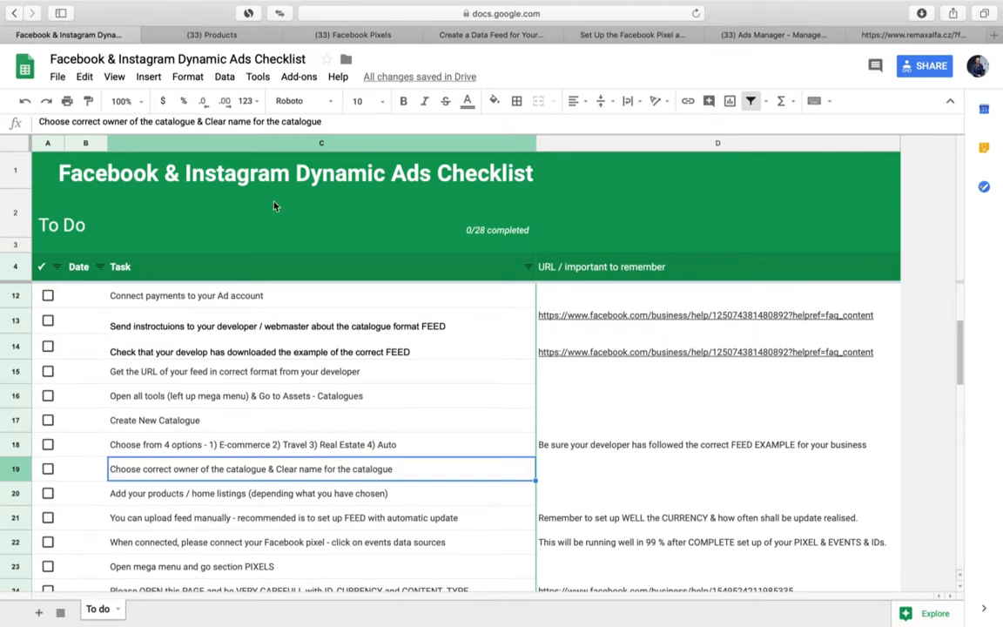
double_click(215, 121)
type("Set the")
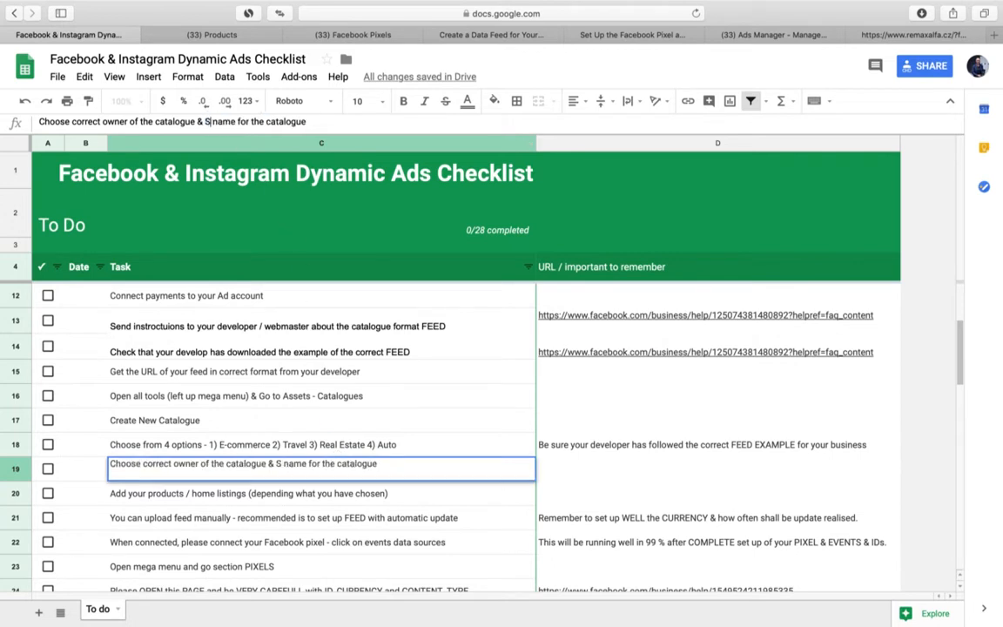
key("Return")
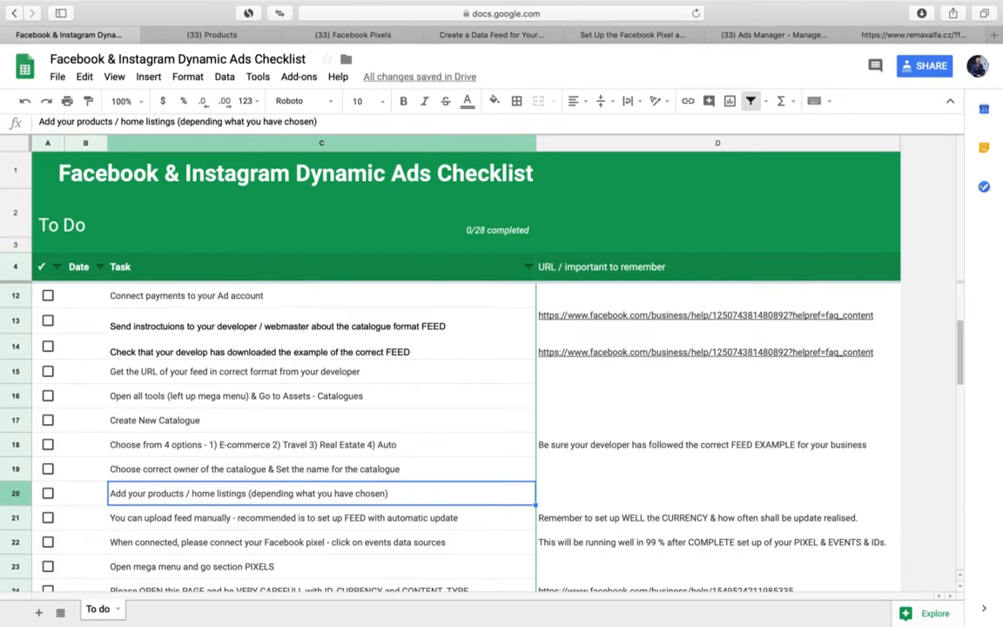
Step: Go through the checklist tasks on feed upload, pixel connection and pixel parameters in rows 21 to 24
left_click(295, 518)
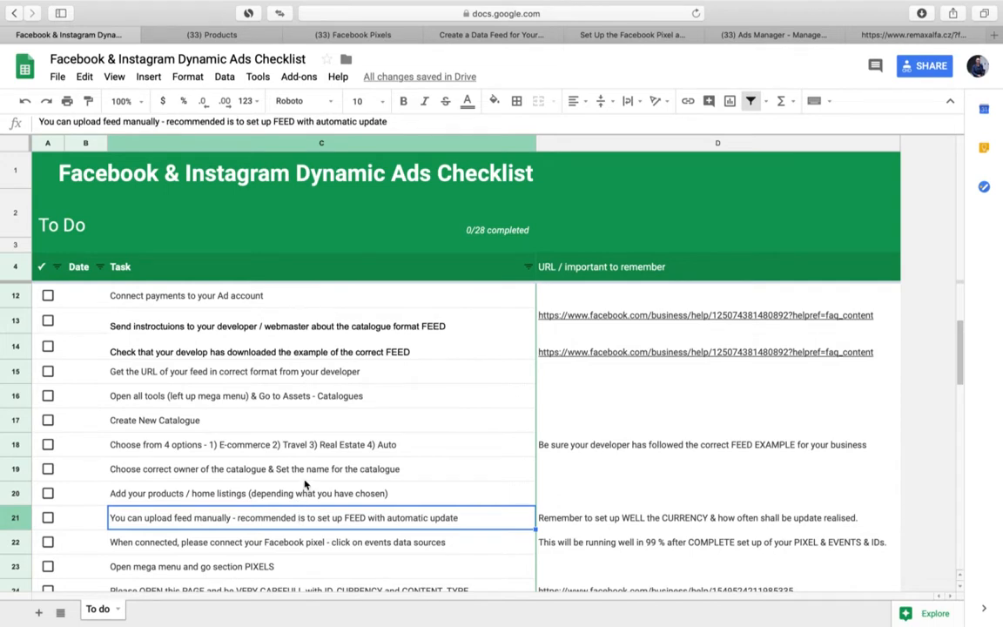
scroll(305, 485, "down", 3)
scroll(305, 485, "down", 1)
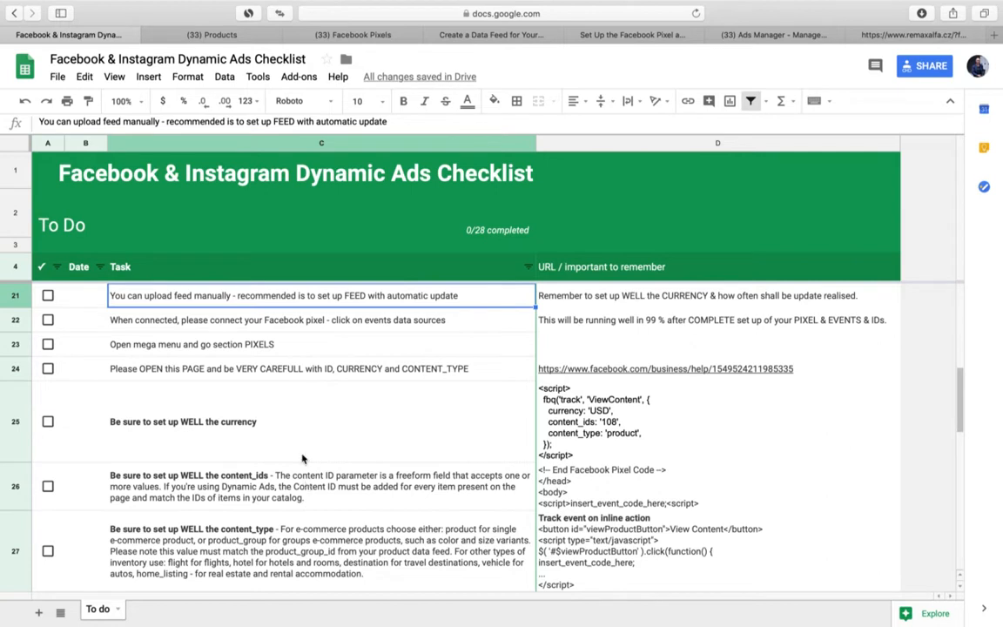
left_click(294, 324)
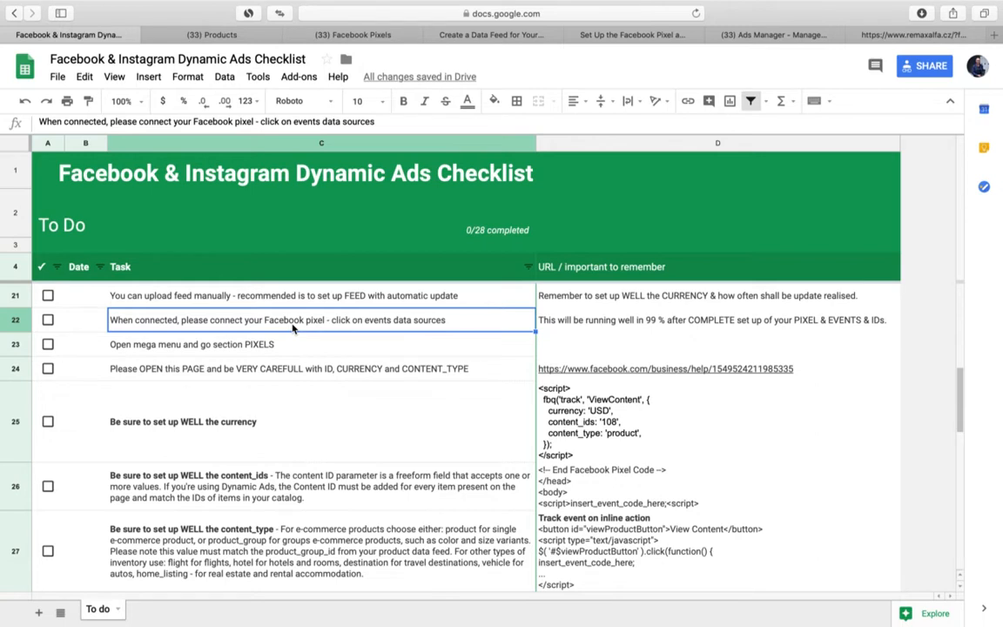
left_click(295, 345)
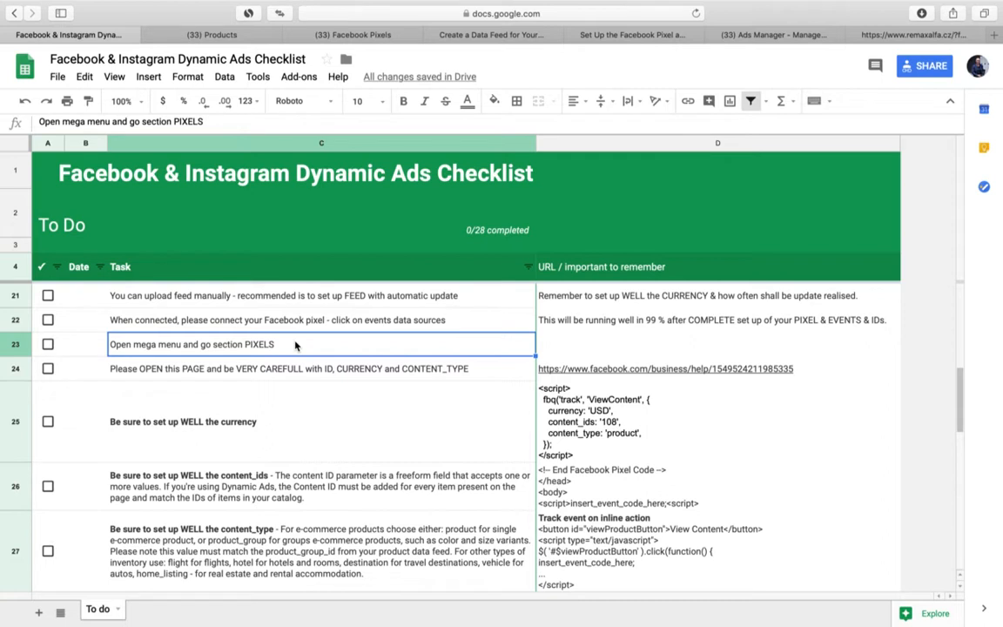
left_click(301, 369)
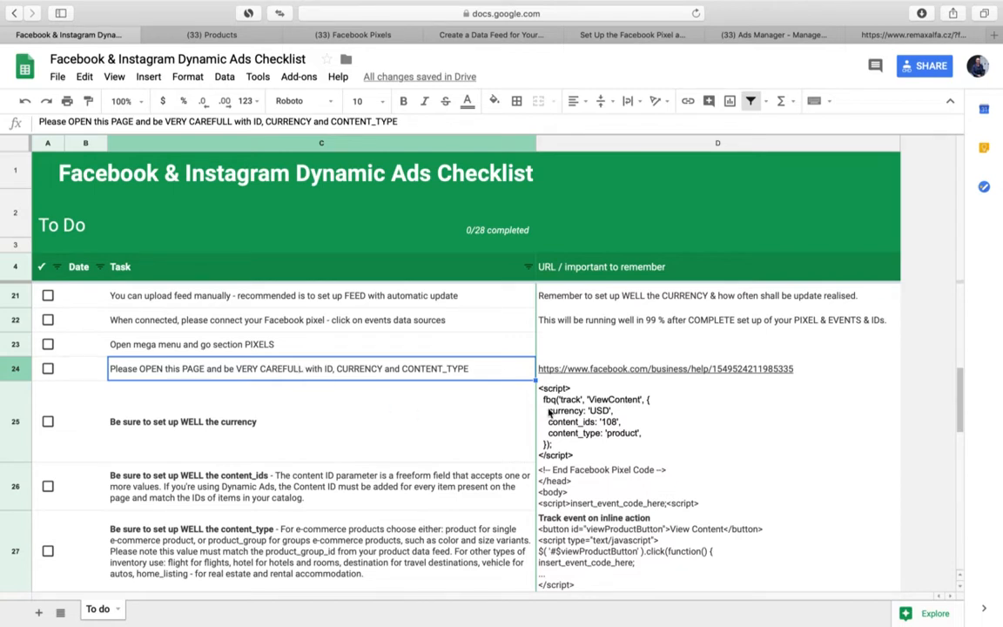
Step: Open the Facebook pixel help article linked in row 24, review its standard events and parameters, and return to the checklist
left_click(575, 368)
left_click(588, 348)
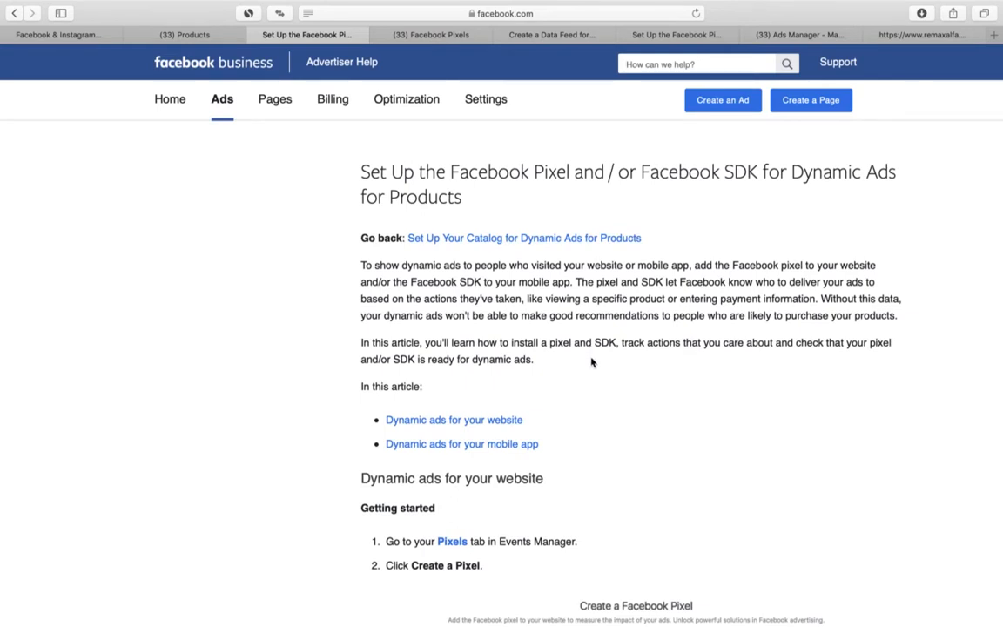
scroll(597, 362, "down", 10)
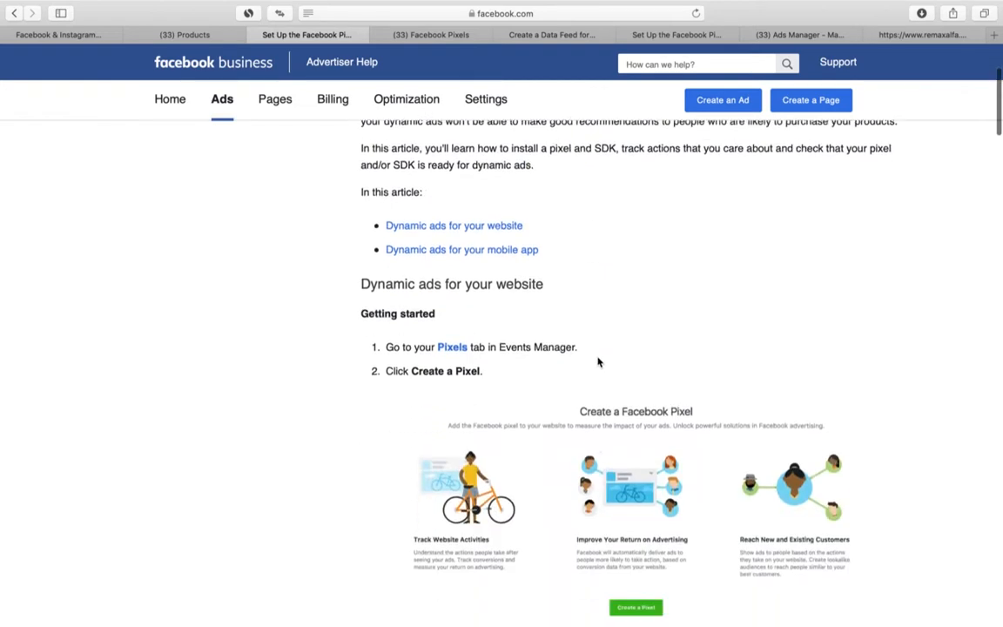
scroll(597, 362, "down", 6)
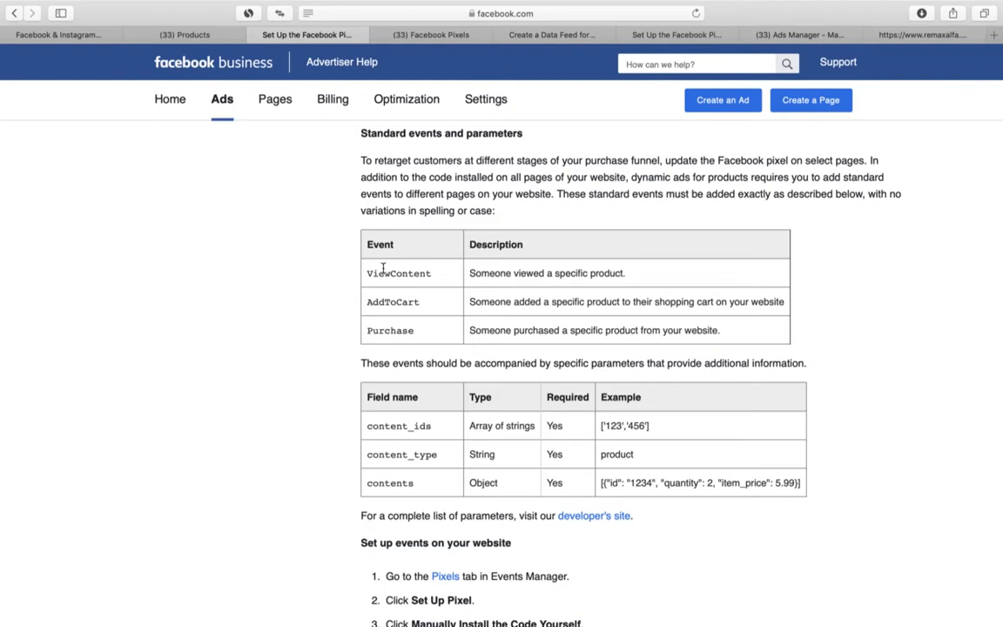
scroll(383, 270, "down", 5)
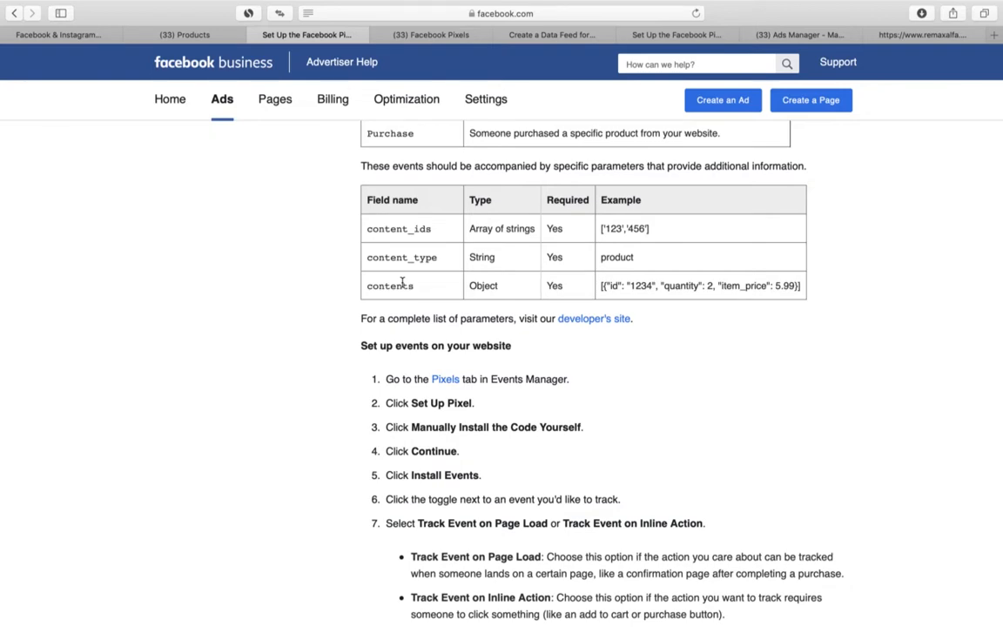
left_click(57, 35)
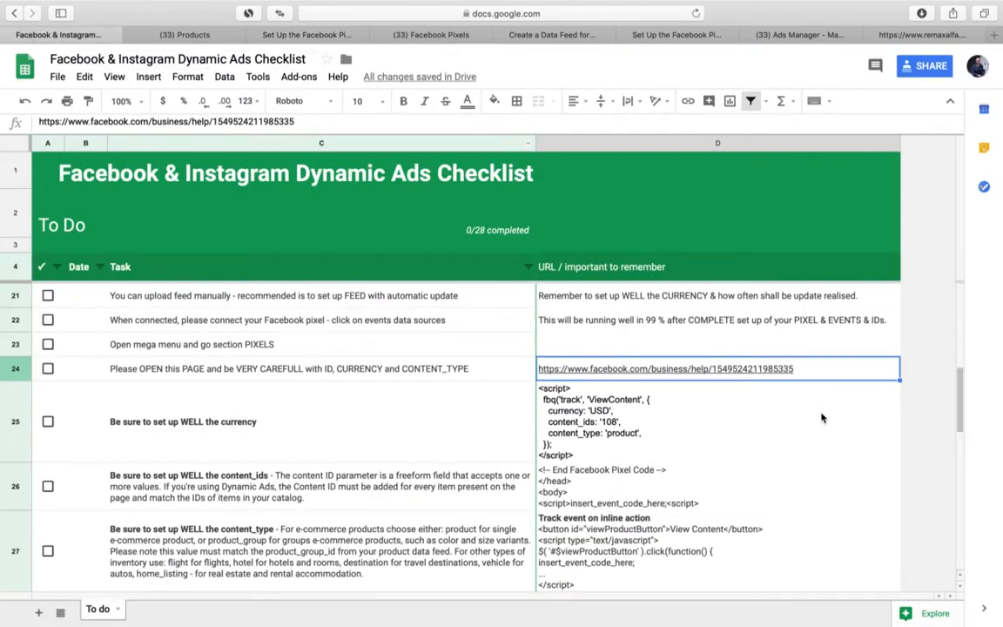
mouse_move(769, 374)
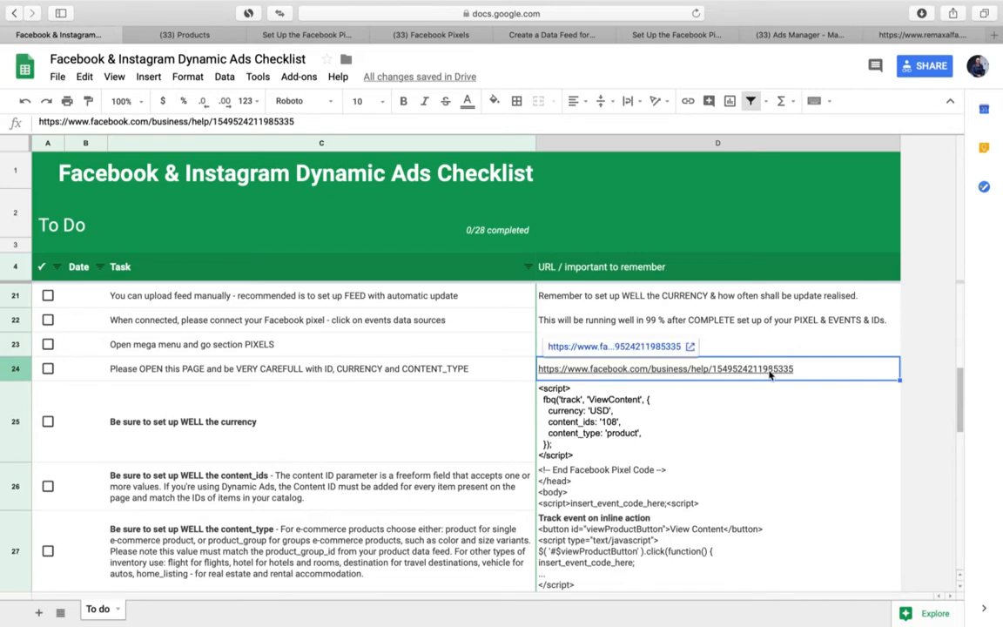
Step: Go through the checklist tasks on currency, content_ids and content_type in rows 25 to 27 together with their code examples
scroll(770, 375, "down", 3)
scroll(760, 385, "up", 2)
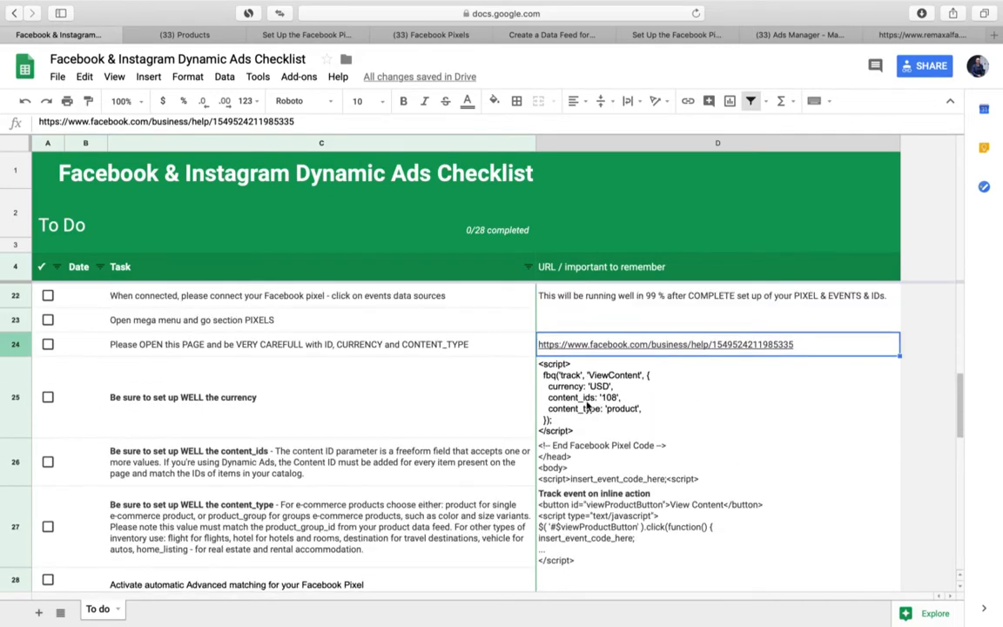
left_click(588, 407)
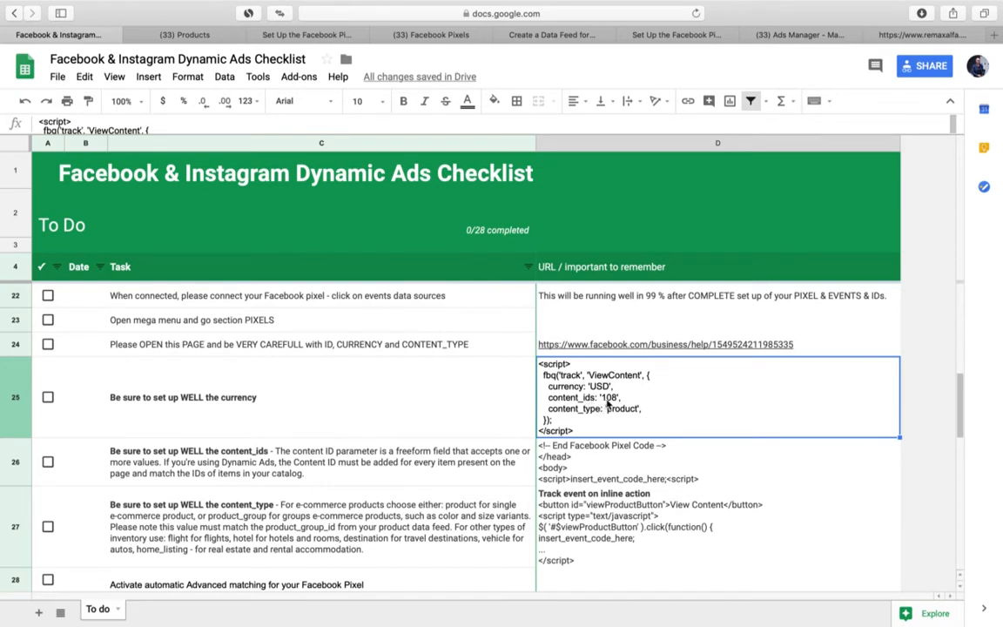
scroll(612, 414, "down", 3)
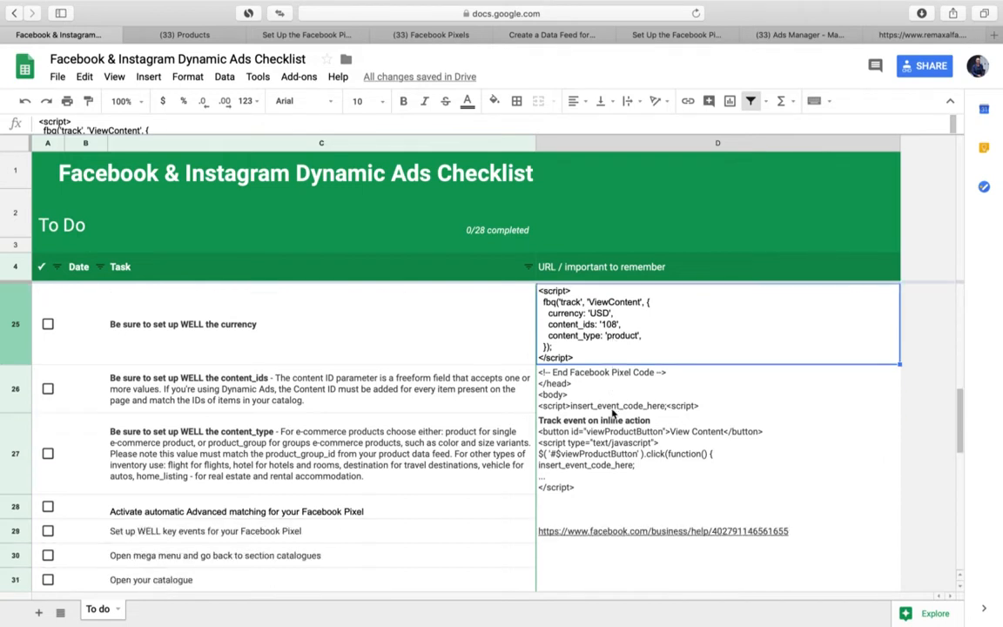
left_click(613, 403)
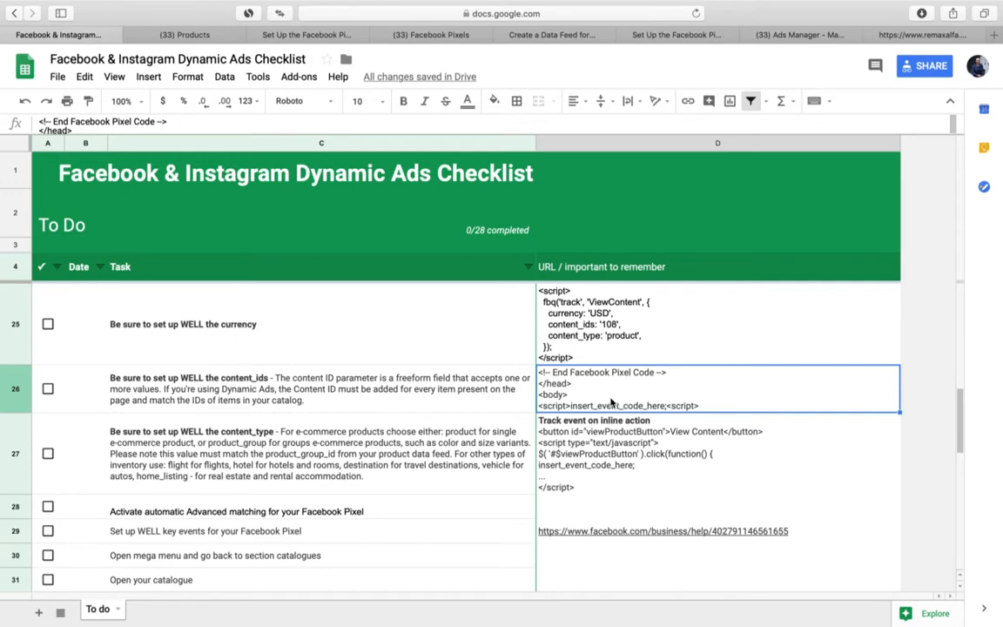
left_click(634, 438)
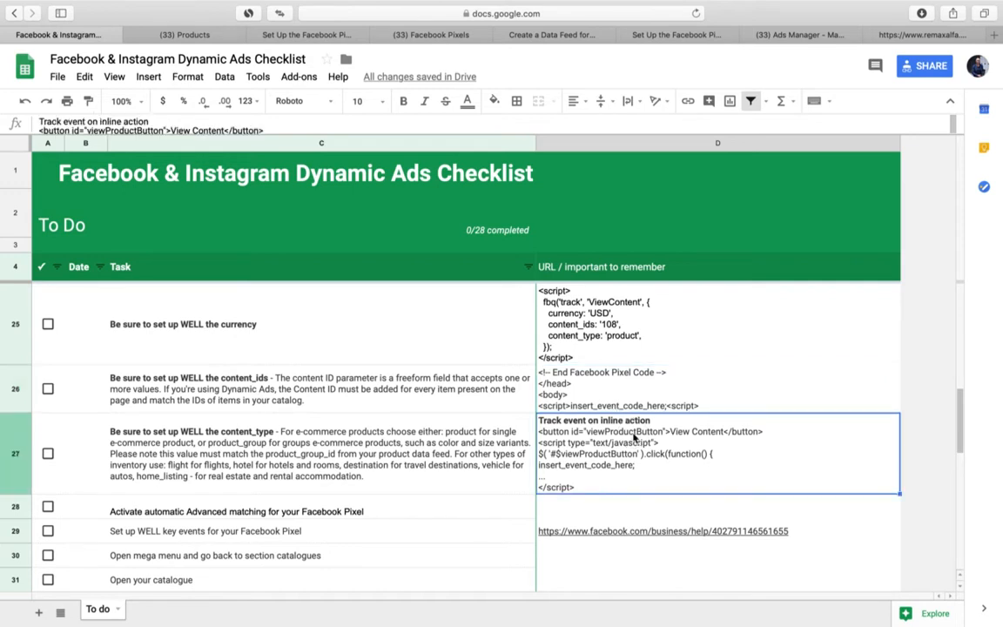
left_click(635, 379)
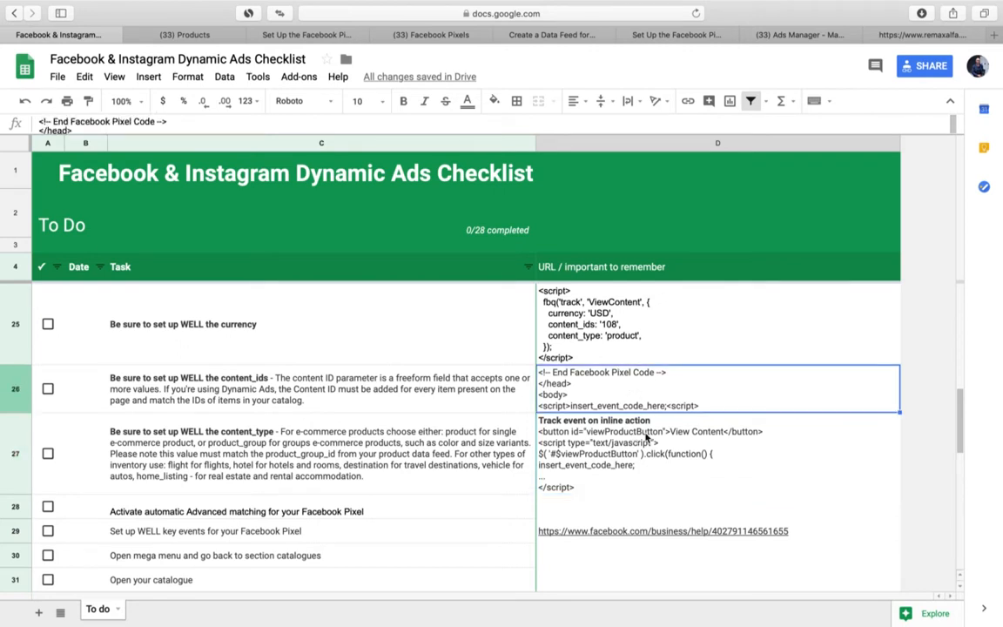
left_click(646, 442)
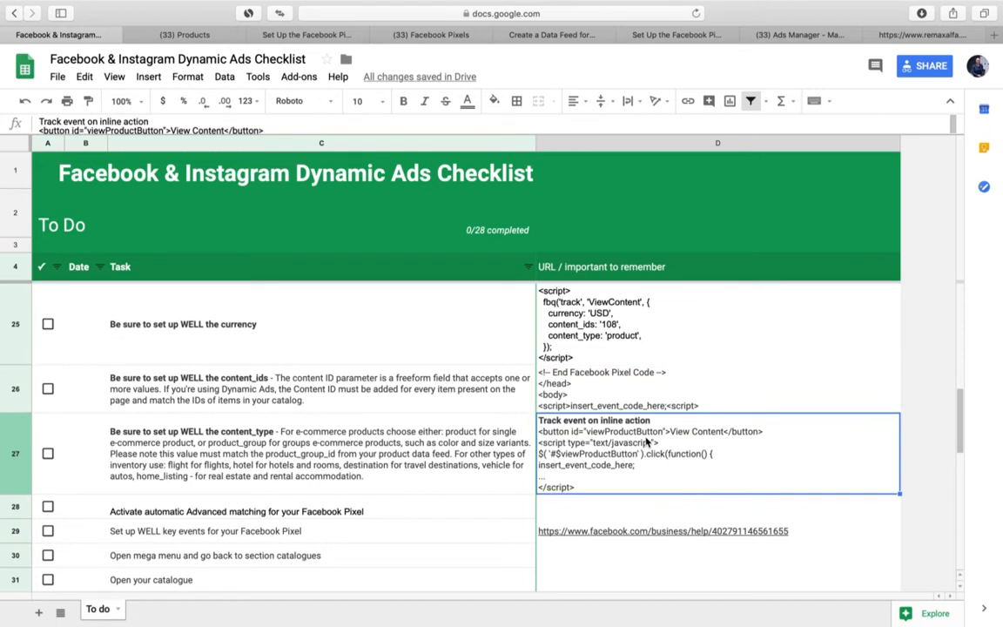
left_click(357, 326)
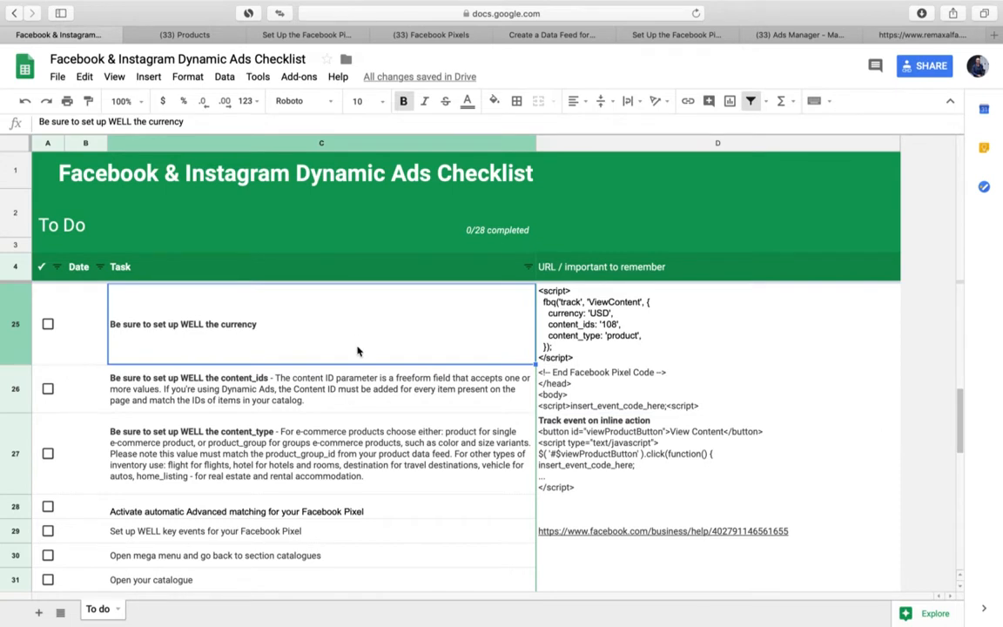
left_click(370, 388)
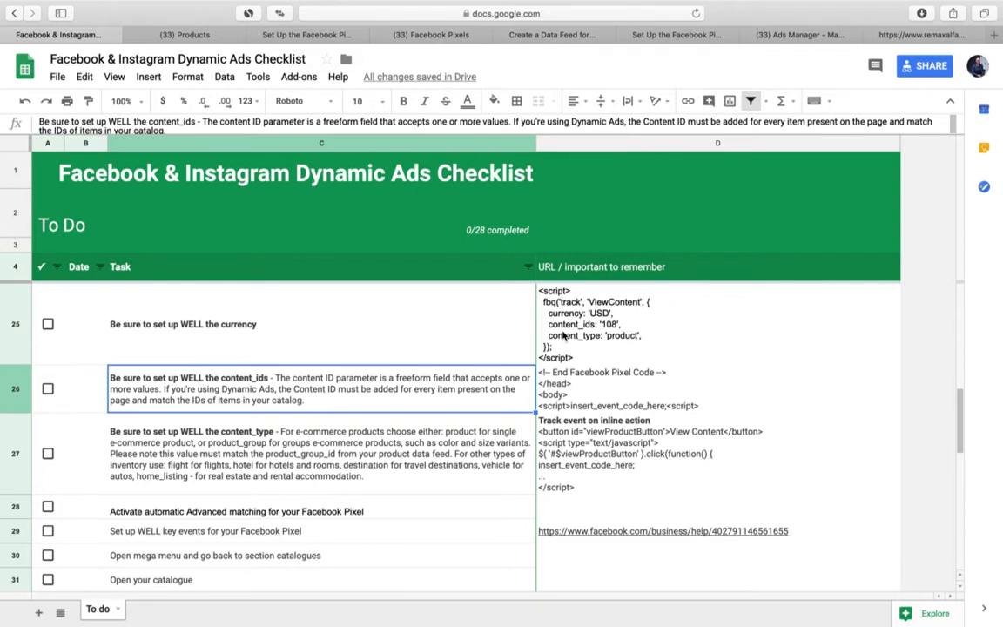
Step: Enlarge the formula bar so that the whole ViewContent script from row 25 can be read
left_click(563, 335)
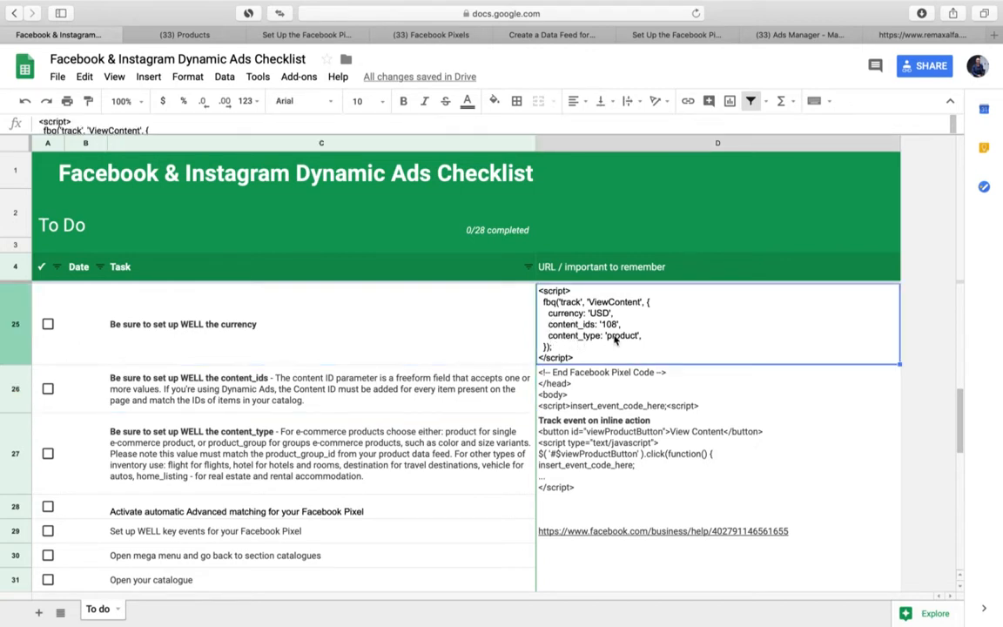
left_click_drag(573, 152, 574, 196)
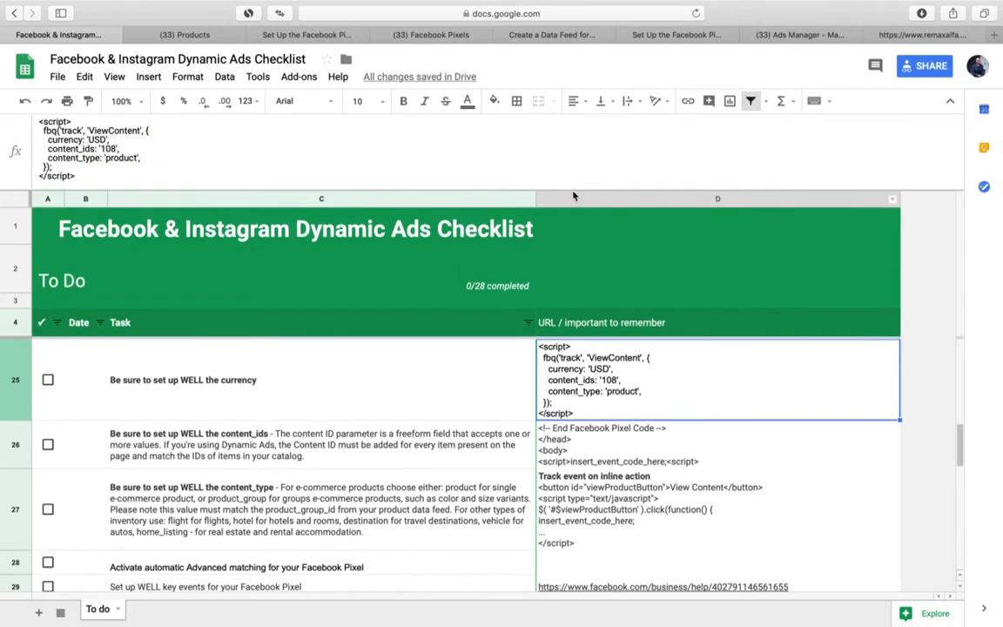
Step: Change the content_type value in row 25's ViewContent script to 'home_listing'
left_click(116, 159)
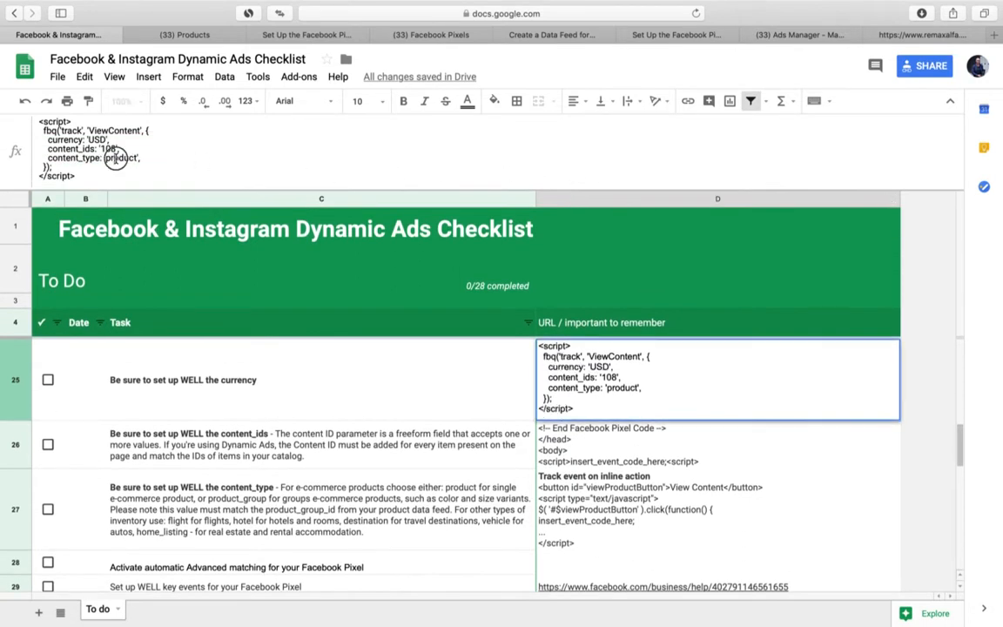
double_click(115, 158)
type("Ho")
key("BackSpace")
key("BackSpace")
type("home_lis")
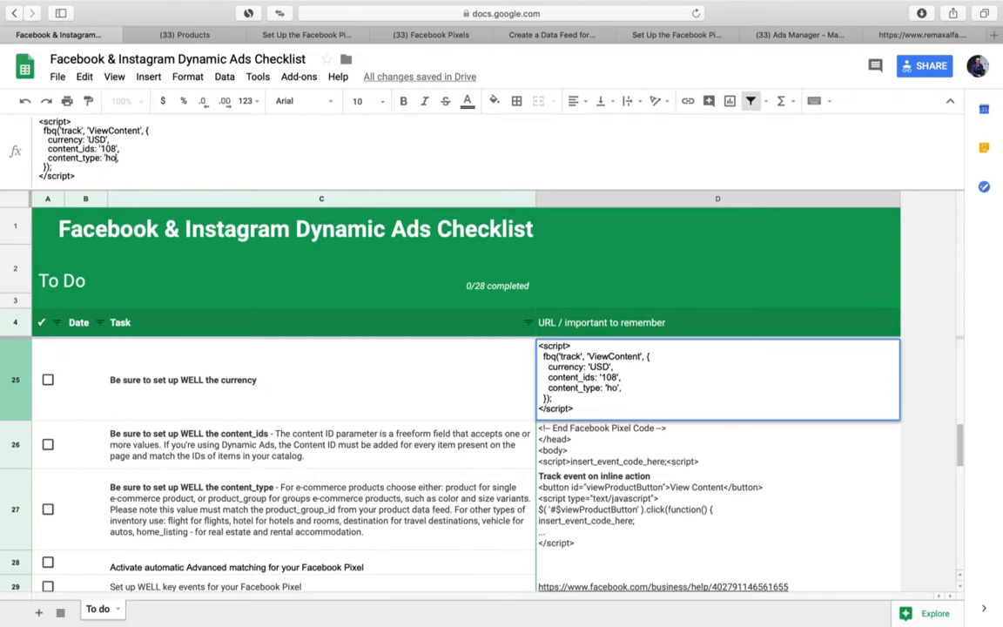
type("ting")
Step: Restore the content_type value in row 25's script to 'product'
key("BackSpace")
key("BackSpace")
key("BackSpace")
key("BackSpace")
key("BackSpace")
key("BackSpace")
key("BackSpace")
key("BackSpace")
key("BackSpace")
key("BackSpace")
key("BackSpace")
key("BackSpace")
type("product")
Step: Examine the row 27 guidance on which content_type to use for products, product groups and other inventory types
scroll(416, 445, "down", 5)
scroll(417, 444, "up", 3)
scroll(416, 444, "down", 3)
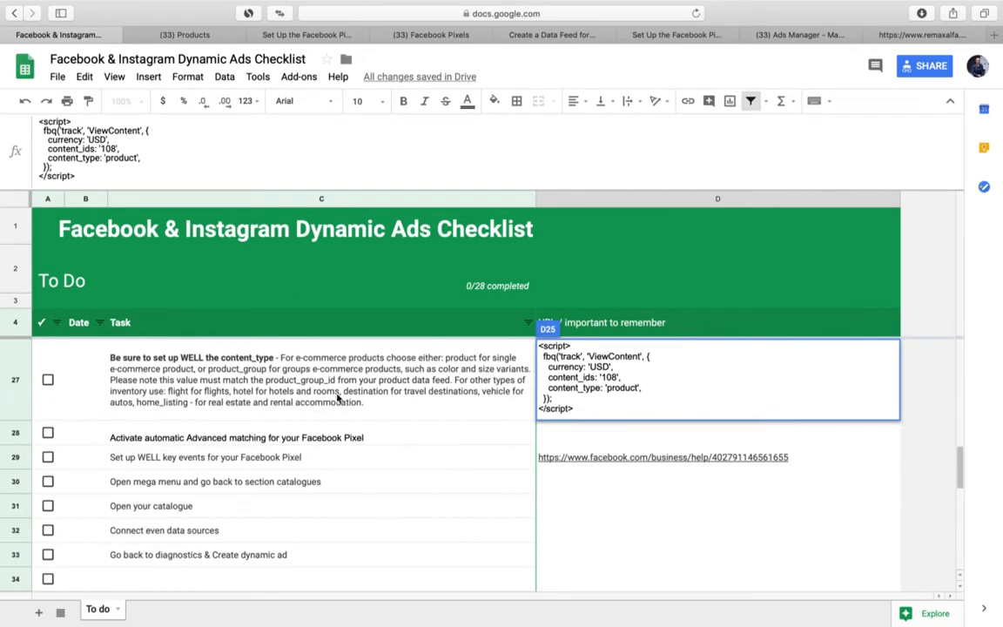
left_click(302, 369)
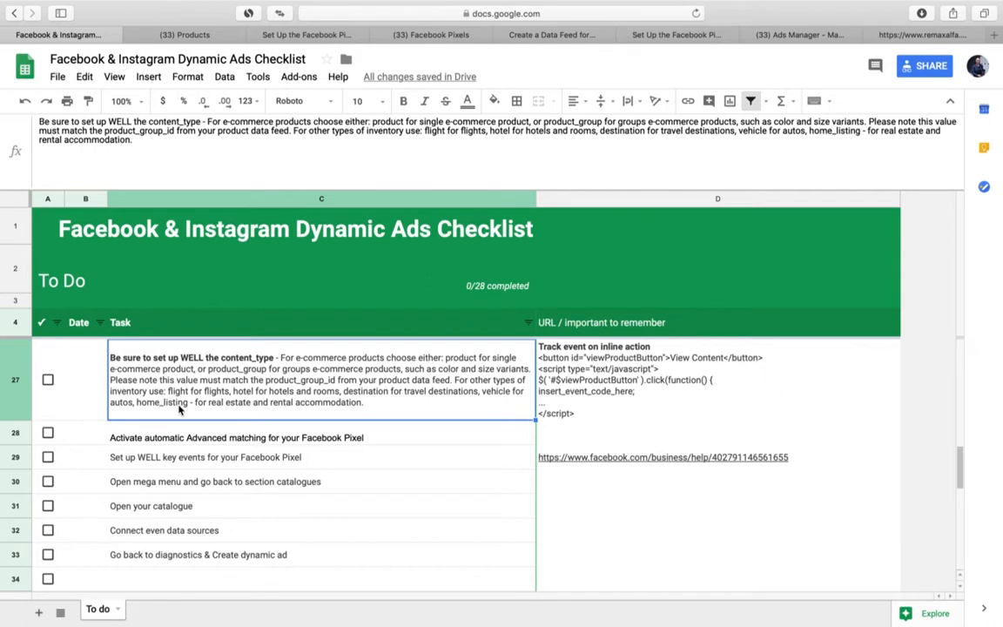
Step: Try 'auto' and 'travel' as alternative content_type values in row 25's ViewContent script
scroll(507, 405, "up", 3)
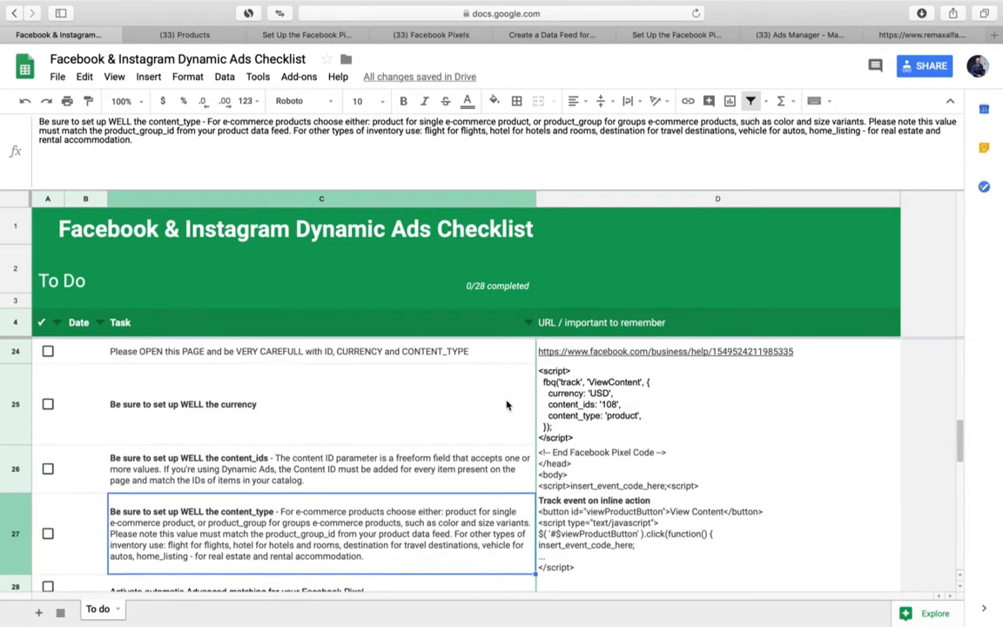
scroll(507, 404, "up", 1)
left_click(628, 444)
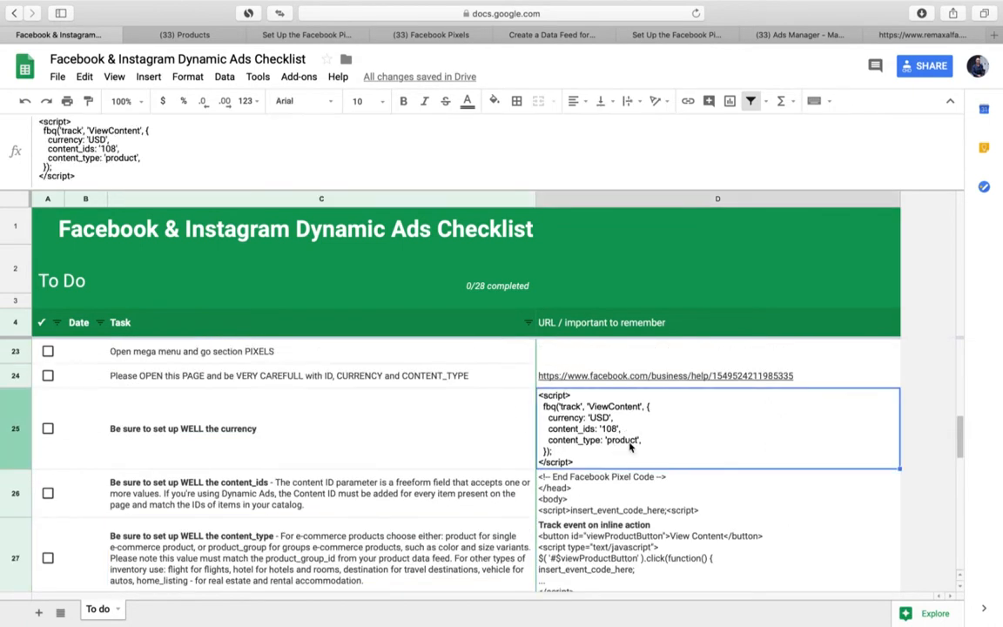
double_click(120, 157)
type("auto")
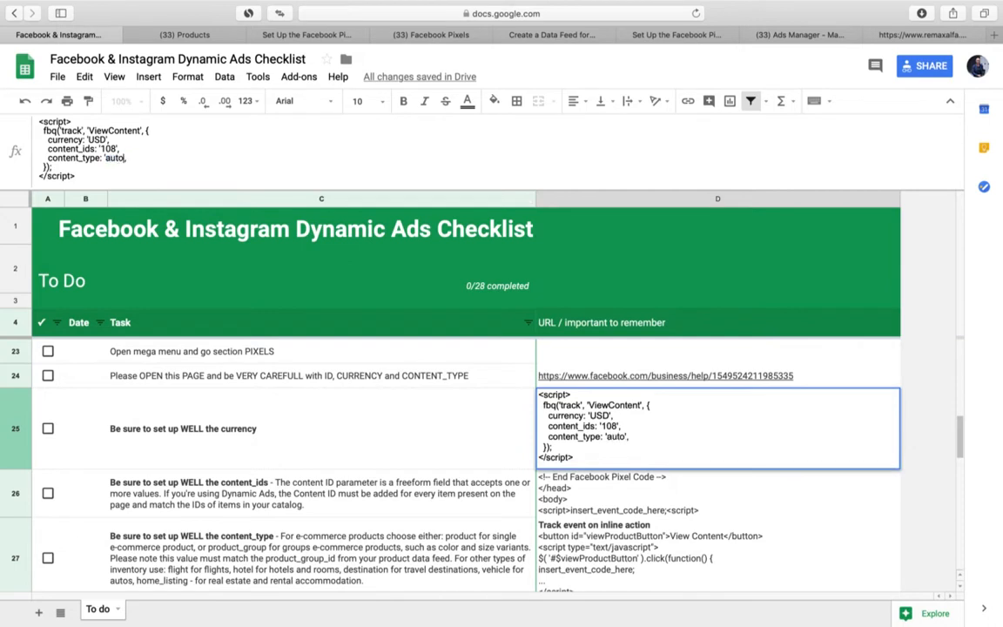
key("BackSpace")
key("BackSpace")
key("BackSpace")
key("BackSpace")
type("travel")
Step: Replace the trial 'travel' value in row 25's script with 'product' again
key("BackSpace")
key("BackSpace")
key("BackSpace")
key("BackSpace")
key("BackSpace")
key("BackSpace")
type("product")
Step: Look over checklist rows 28 to 33, and examine the event setup steps and ViewContent example in the Facebook pixel help article
scroll(258, 451, "down", 5)
scroll(259, 451, "up", 1)
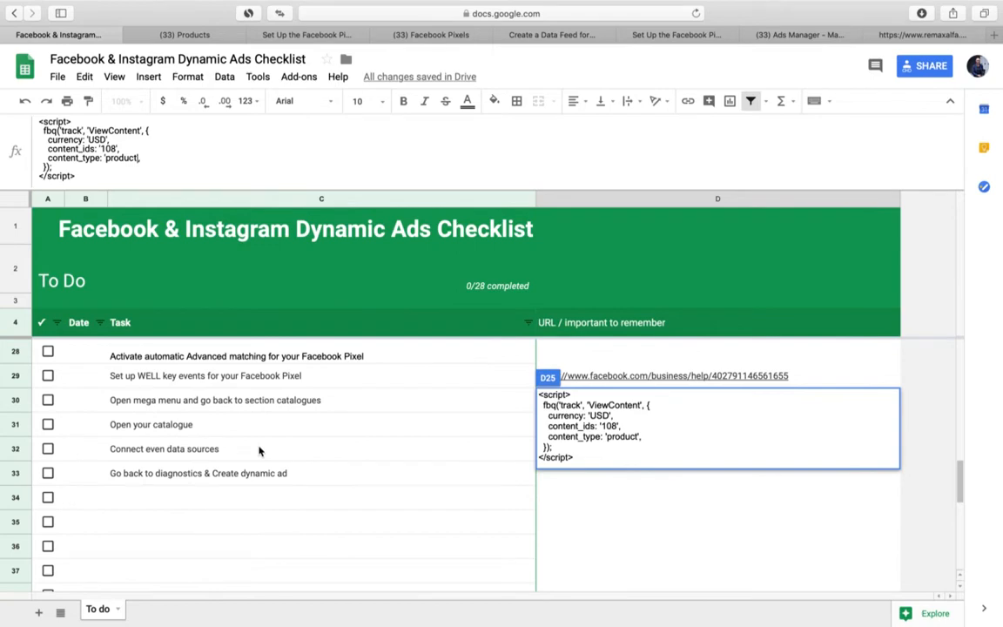
left_click(315, 36)
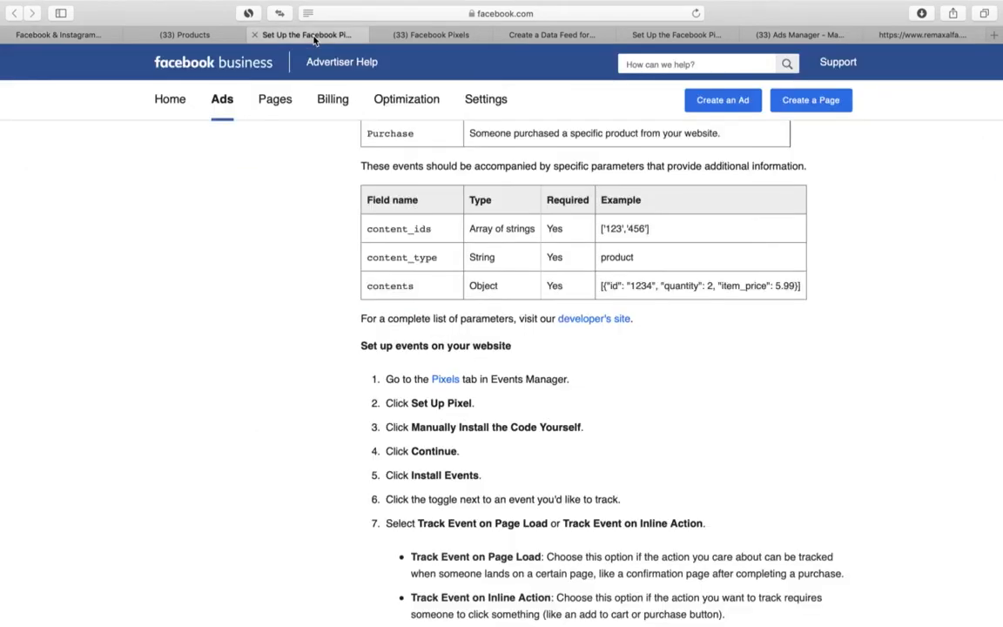
scroll(297, 323, "down", 1)
scroll(297, 323, "down", 15)
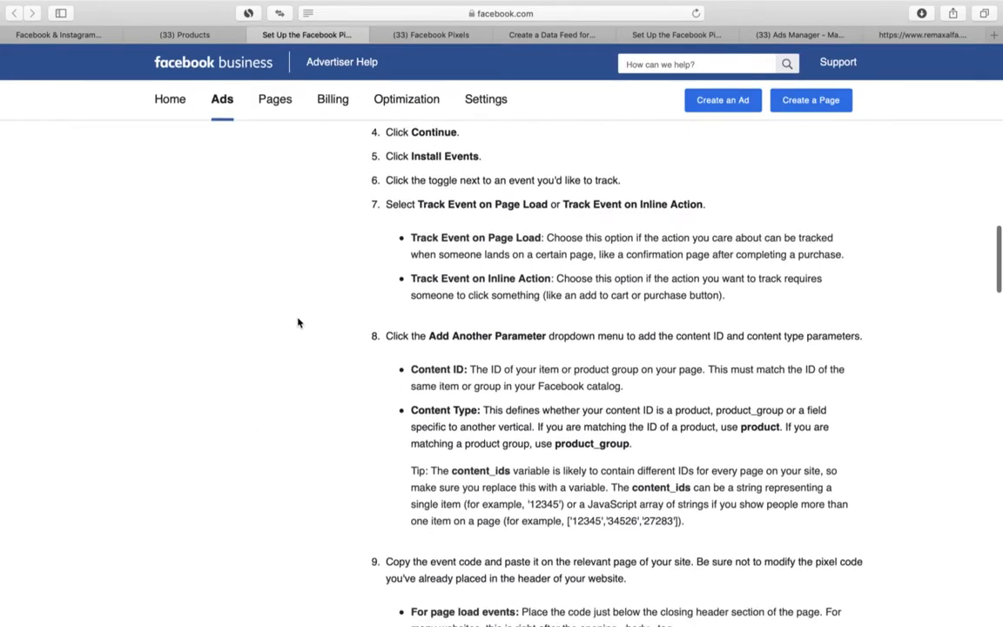
scroll(299, 322, "down", 1)
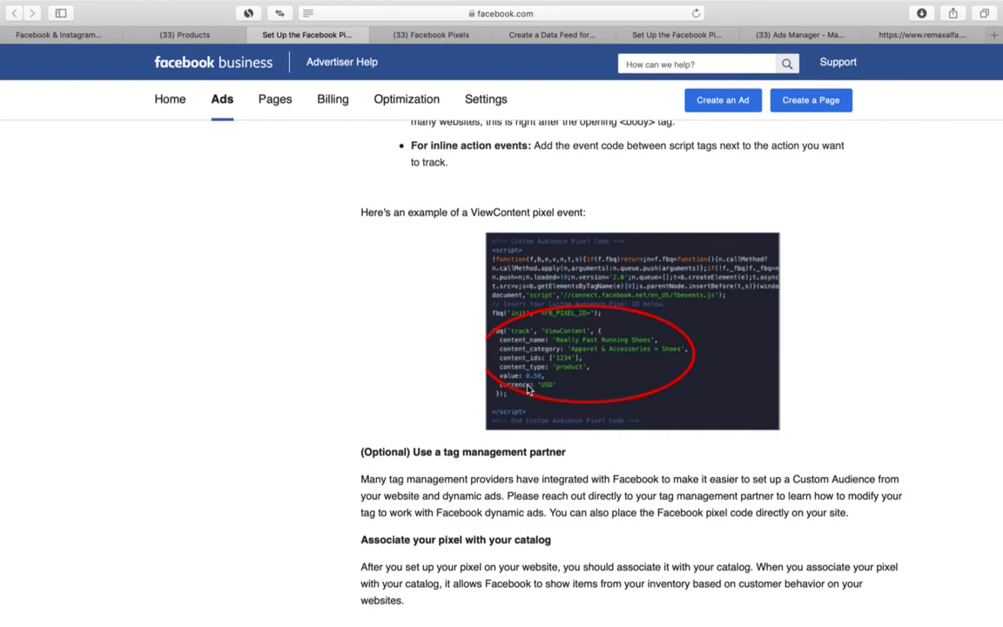
Step: Switch to the Facebook catalog page, show the full list of business tools, and open the Pixels section
left_click(178, 35)
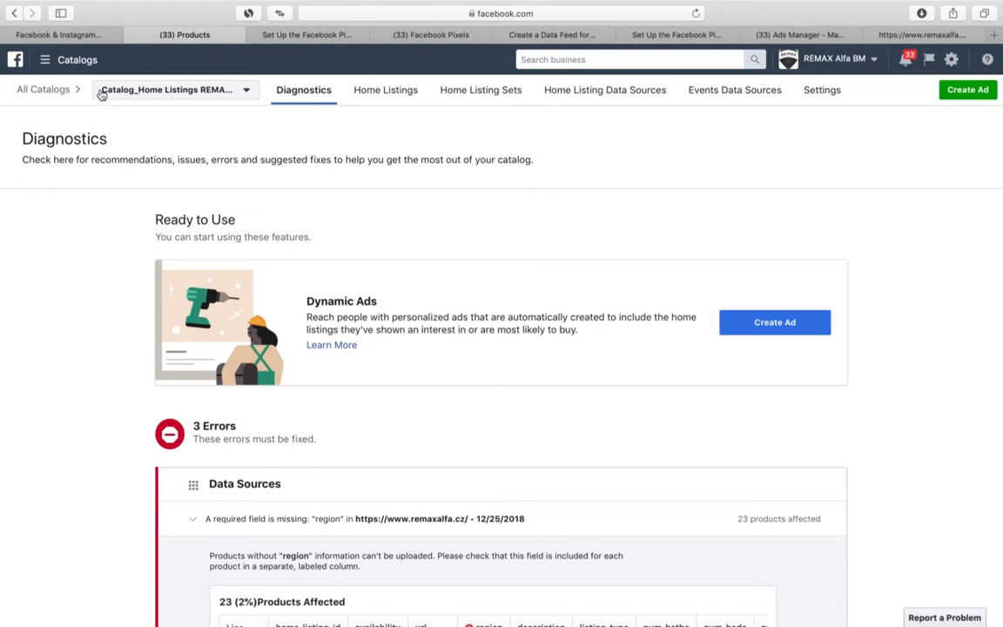
left_click(69, 61)
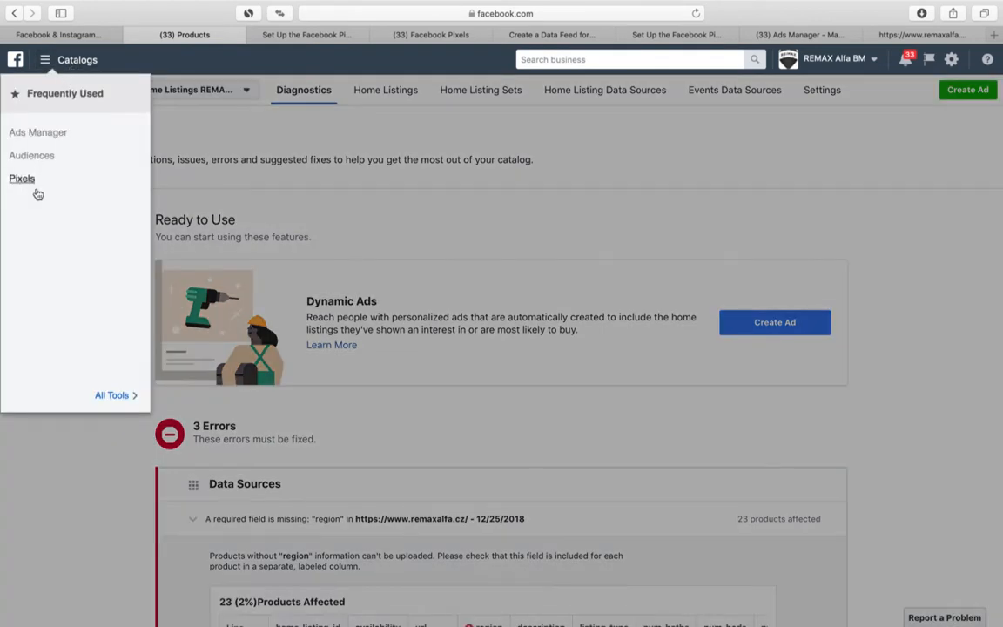
left_click(111, 395)
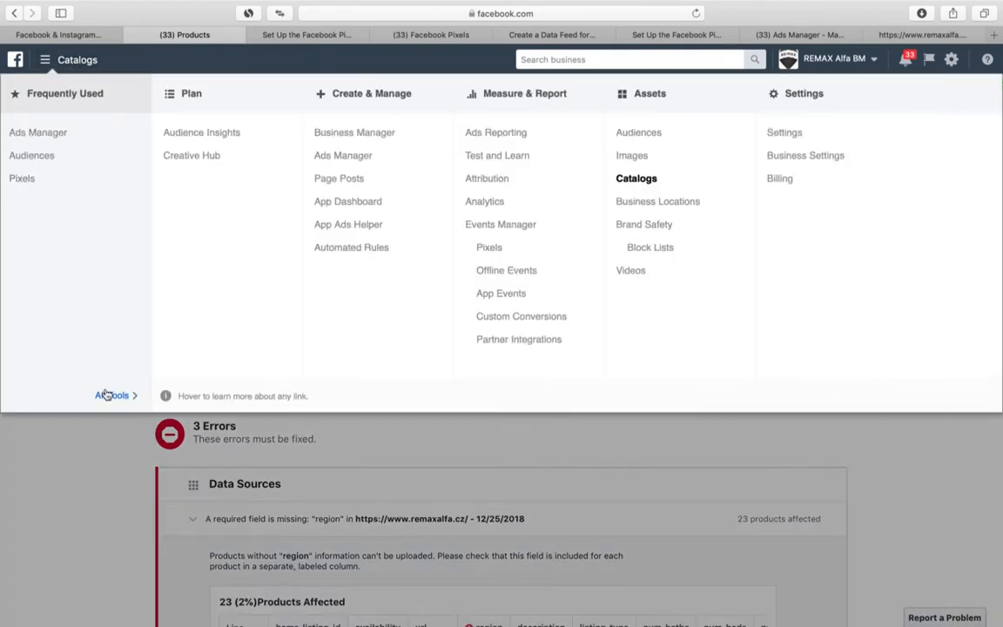
left_click(21, 183)
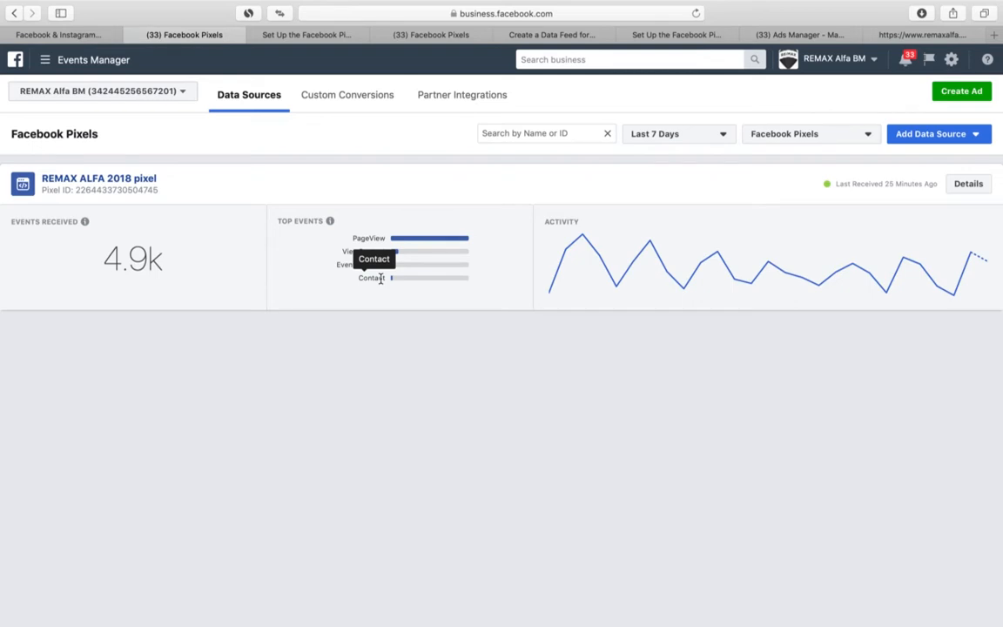
Step: Open the details of the REMAX ALFA 2018 pixel, dismiss the event delay notice, and review the list of received events
left_click(959, 186)
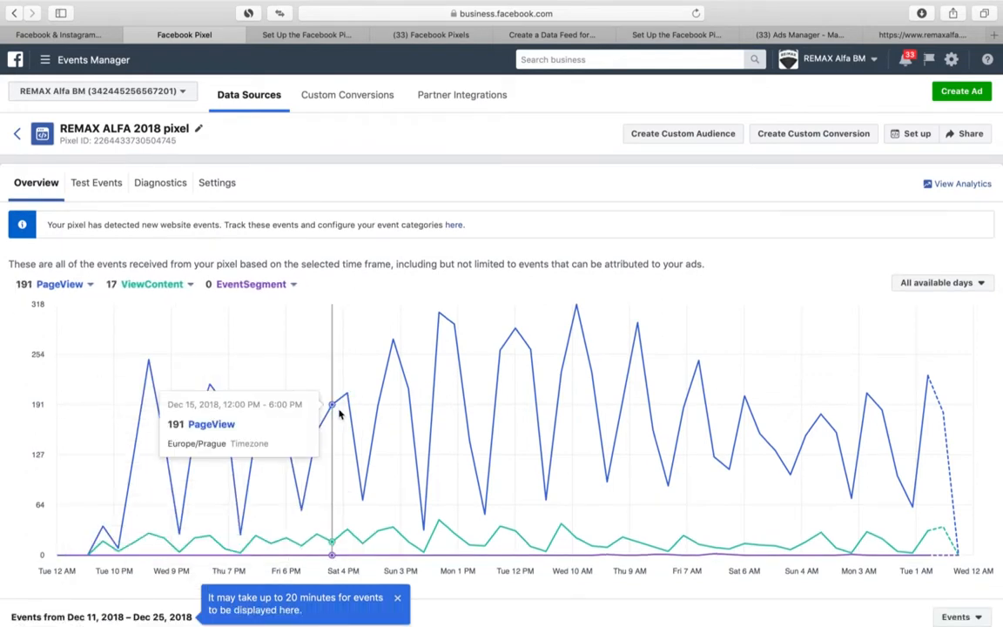
scroll(784, 426, "down", 3)
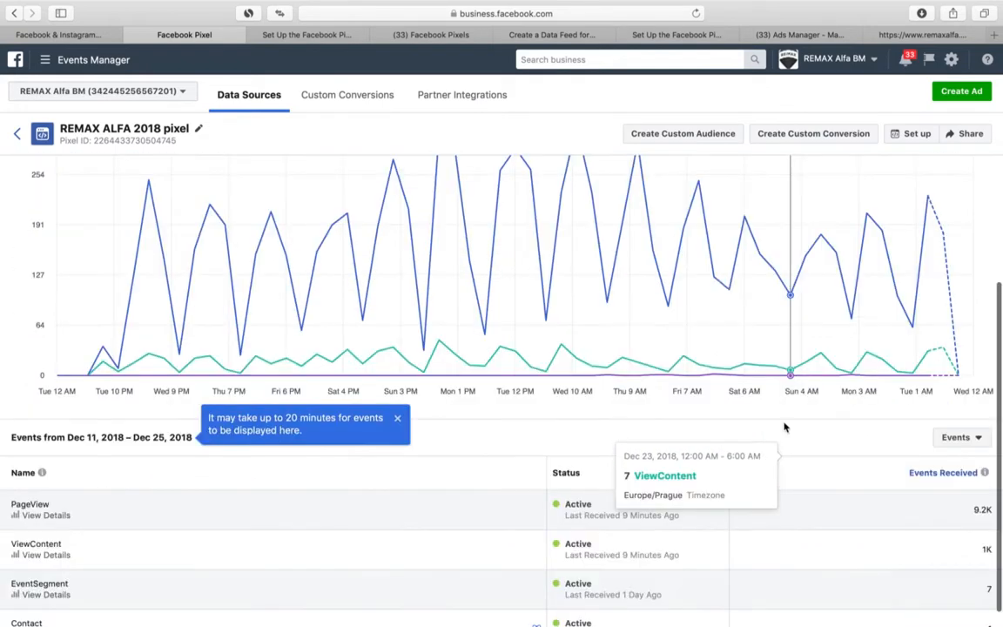
left_click(396, 395)
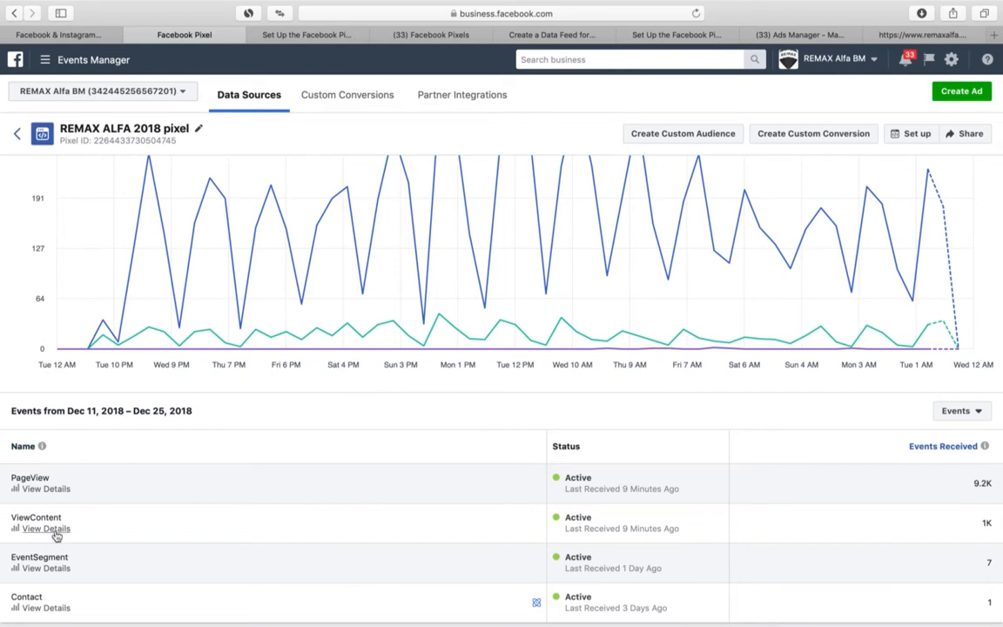
scroll(369, 537, "down", 1)
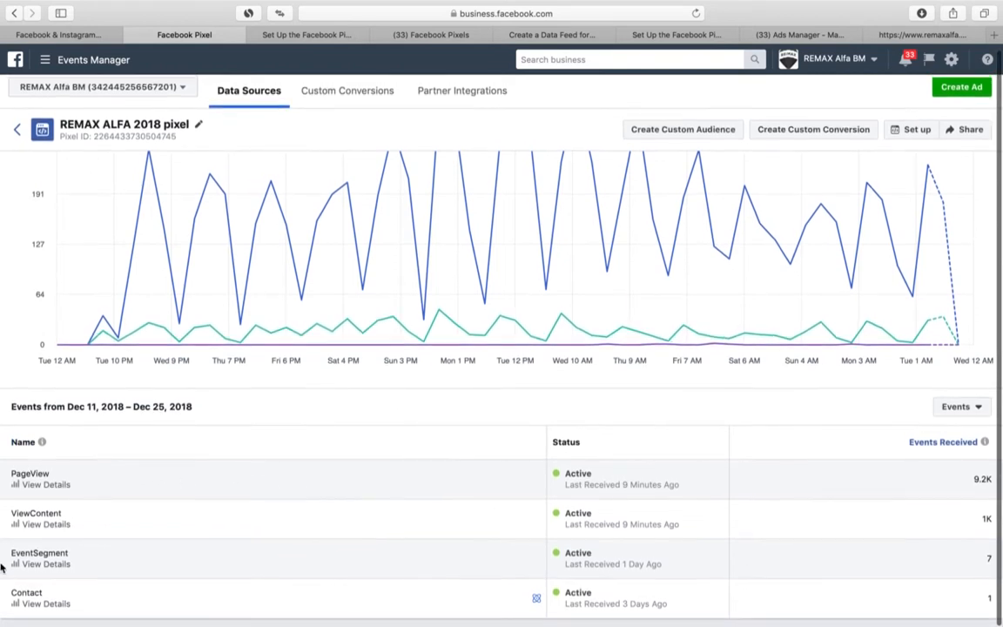
Step: Review the Contact event's activity chart and tracking type breakdown, and close its details
left_click(50, 604)
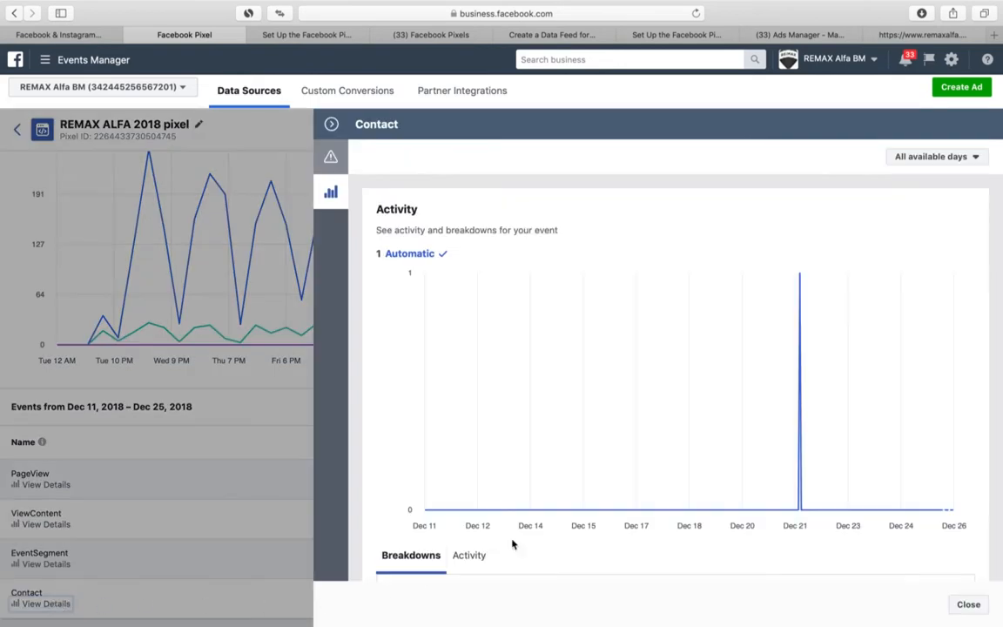
mouse_move(800, 460)
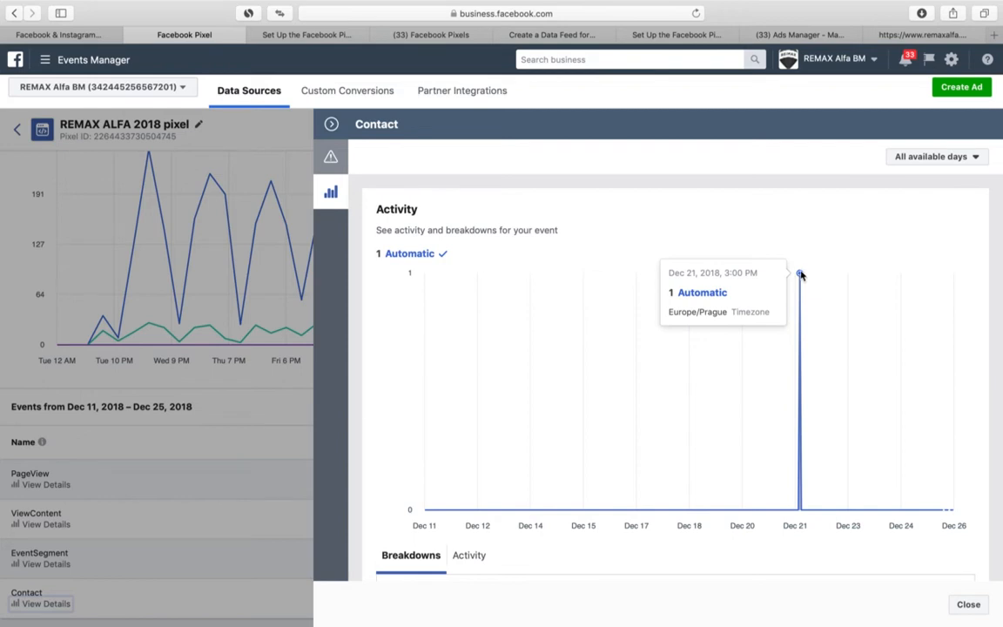
scroll(710, 387, "down", 3)
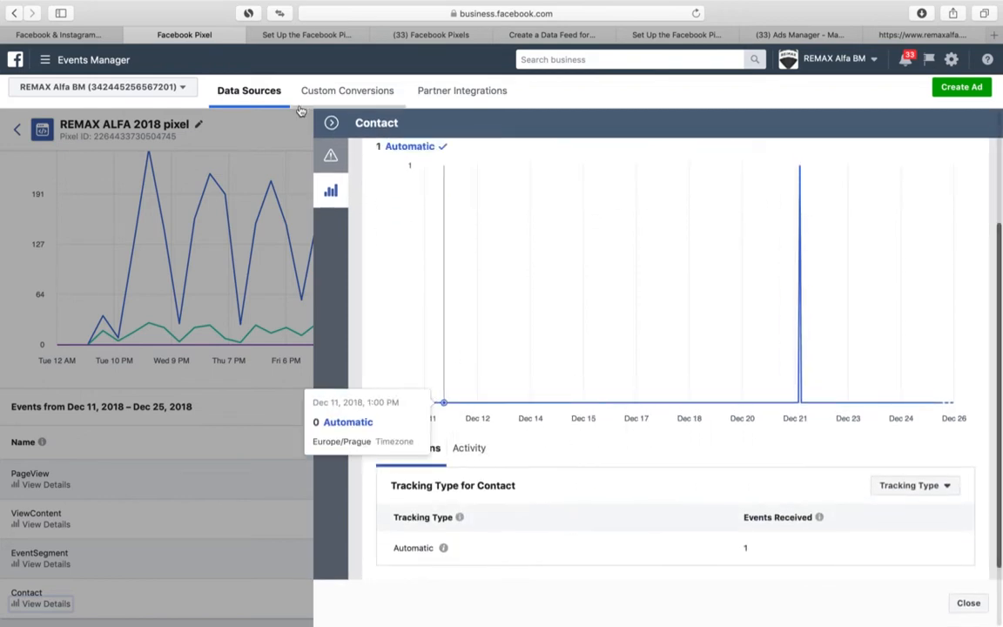
left_click(332, 124)
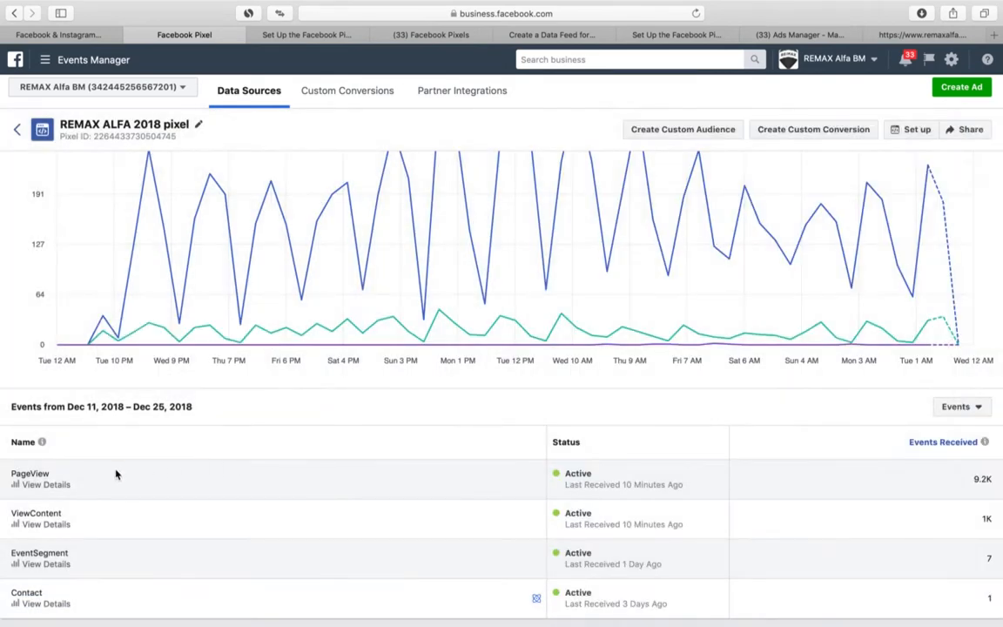
Step: Open the ViewContent event's details, review the activity log of recent events with their parameters and referring URLs, and close the details
left_click(53, 525)
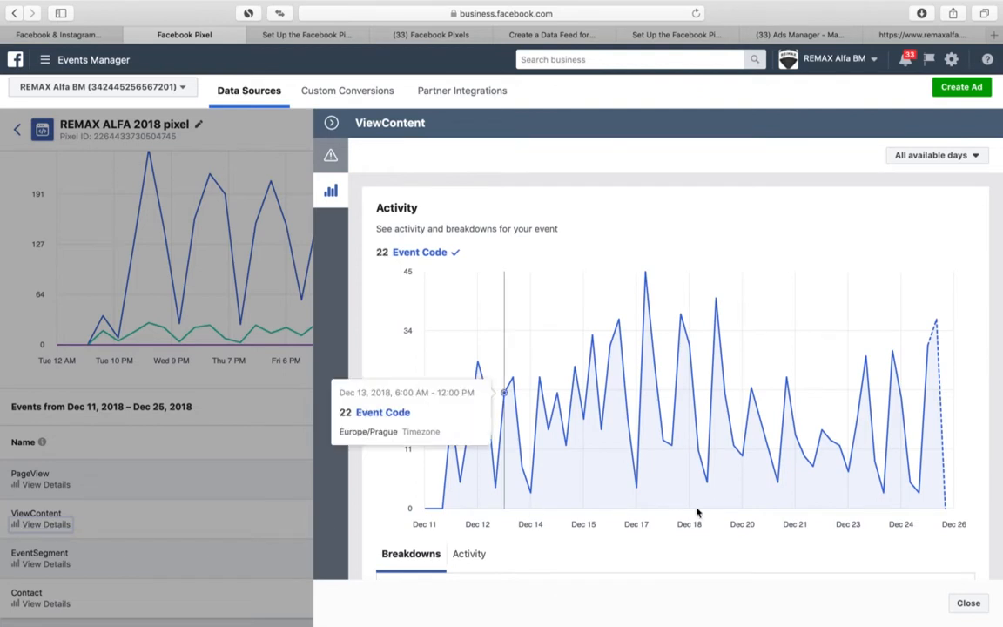
scroll(802, 511, "down", 5)
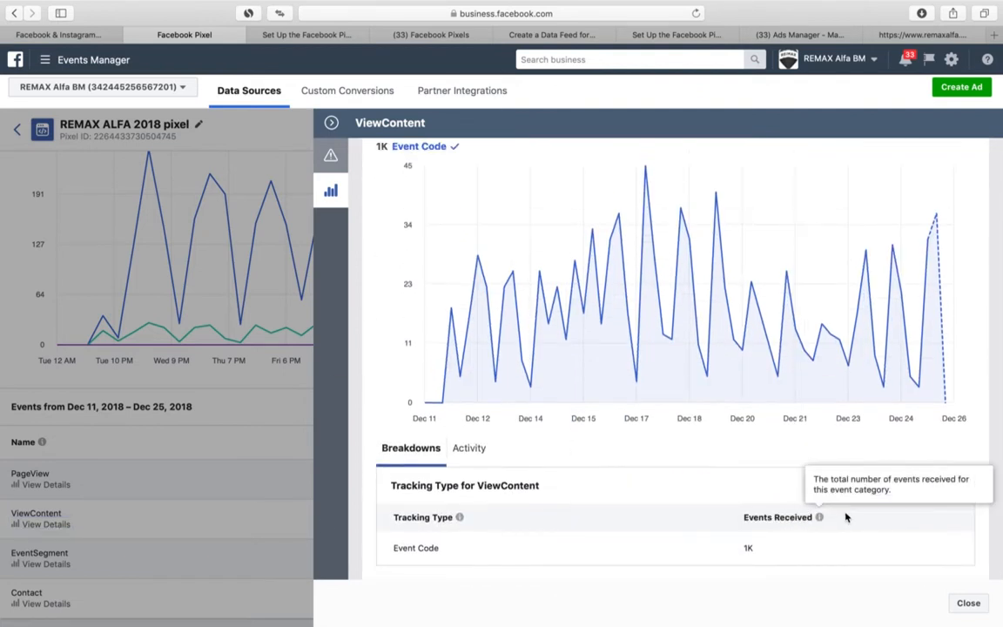
left_click(467, 450)
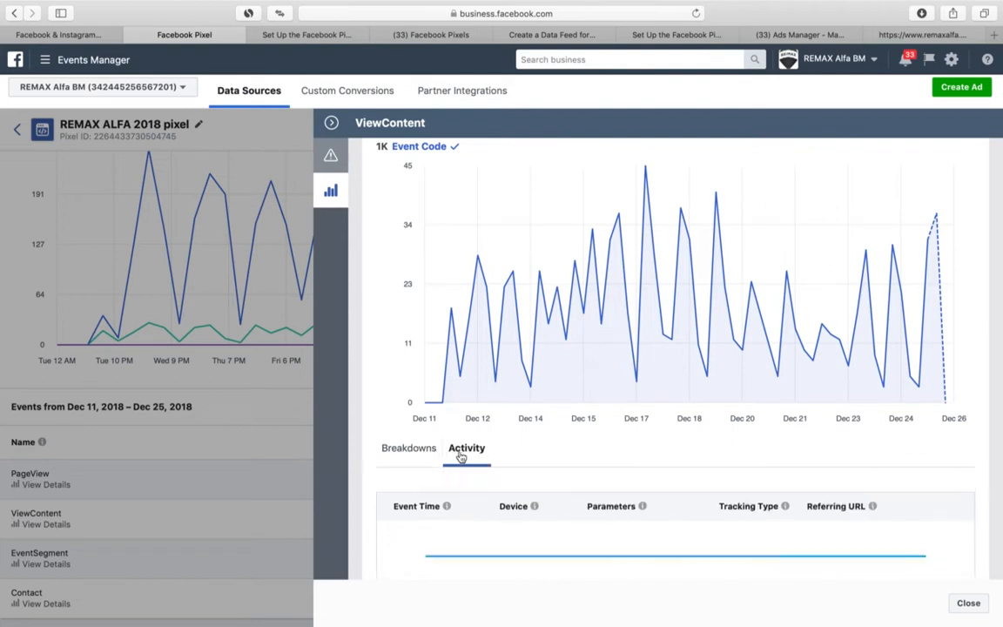
scroll(711, 442, "down", 2)
scroll(710, 442, "down", 1)
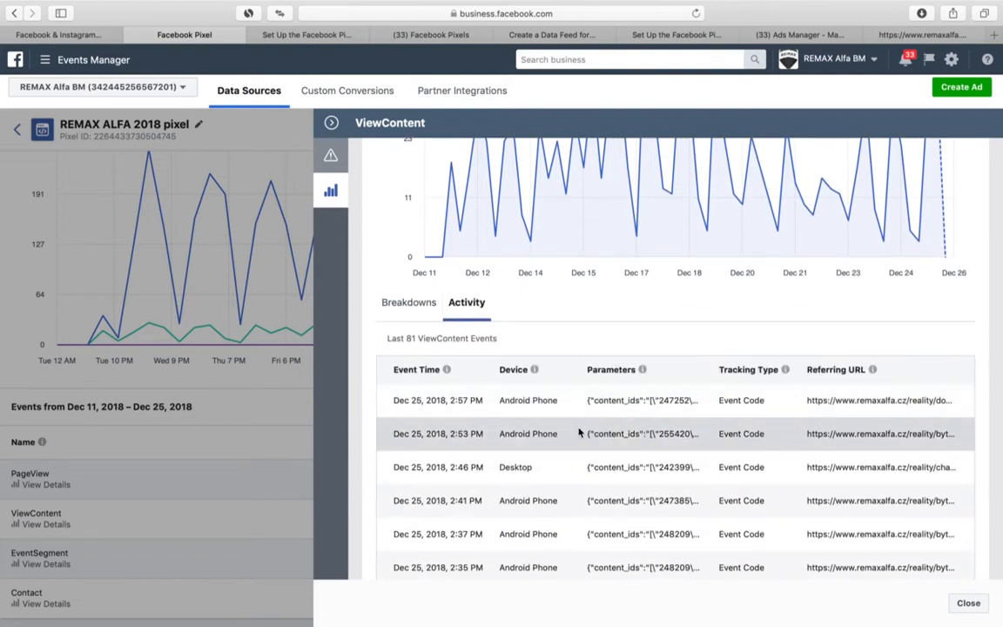
scroll(579, 433, "down", 6)
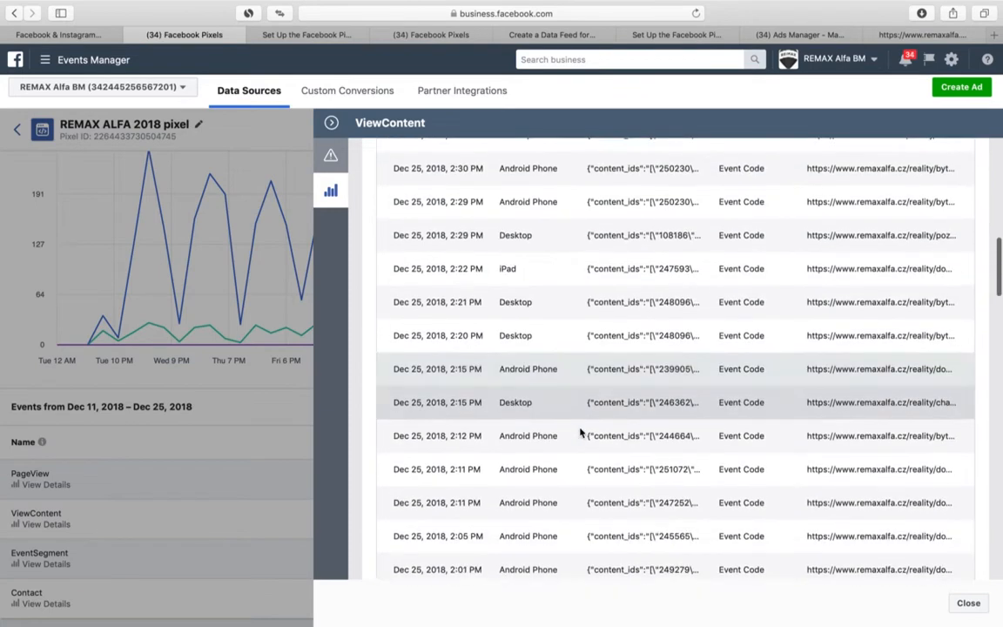
scroll(580, 433, "down", 5)
left_click(332, 123)
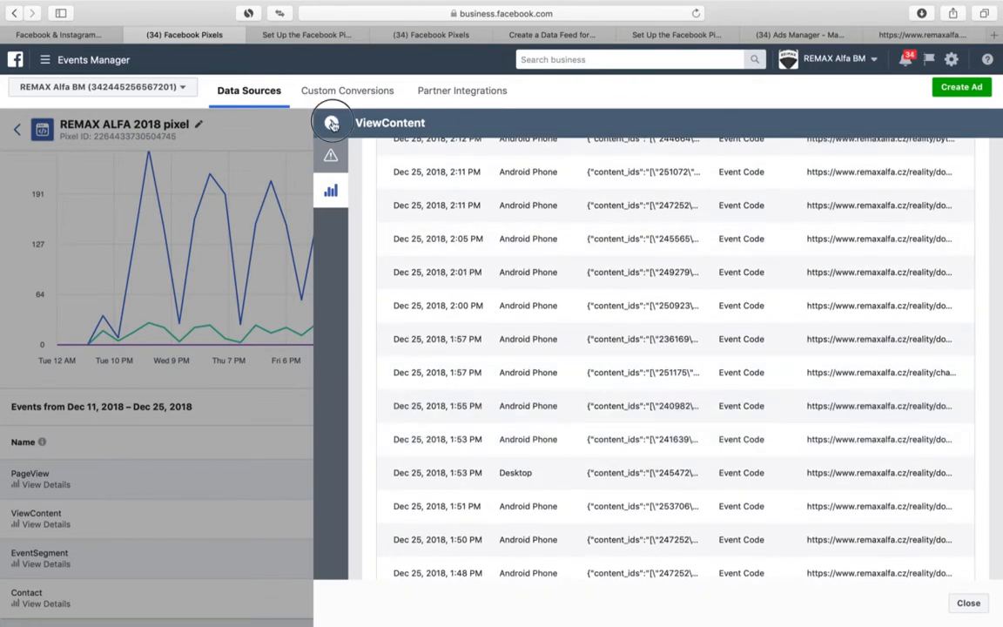
Step: Start the pixel setup, look over the partner integrations and the WordPress connection steps, and return to the setup methods
scroll(754, 419, "up", 3)
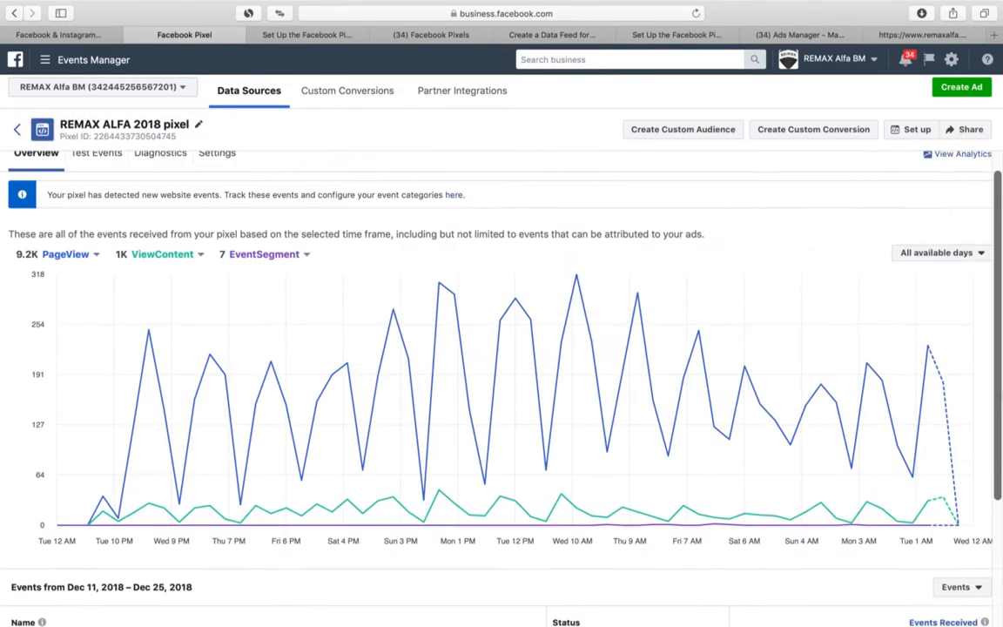
scroll(755, 419, "up", 1)
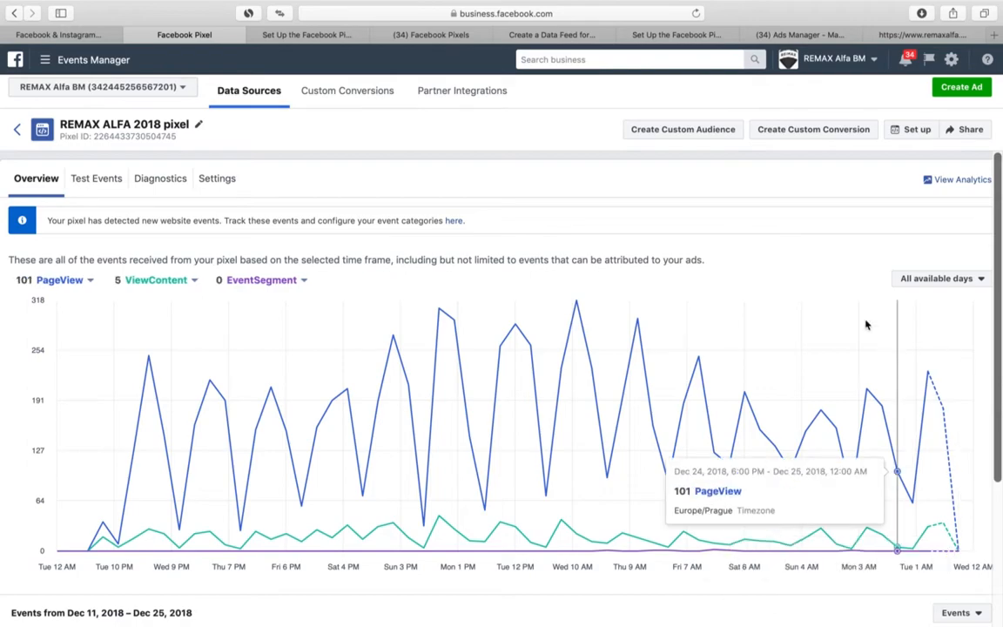
left_click(907, 131)
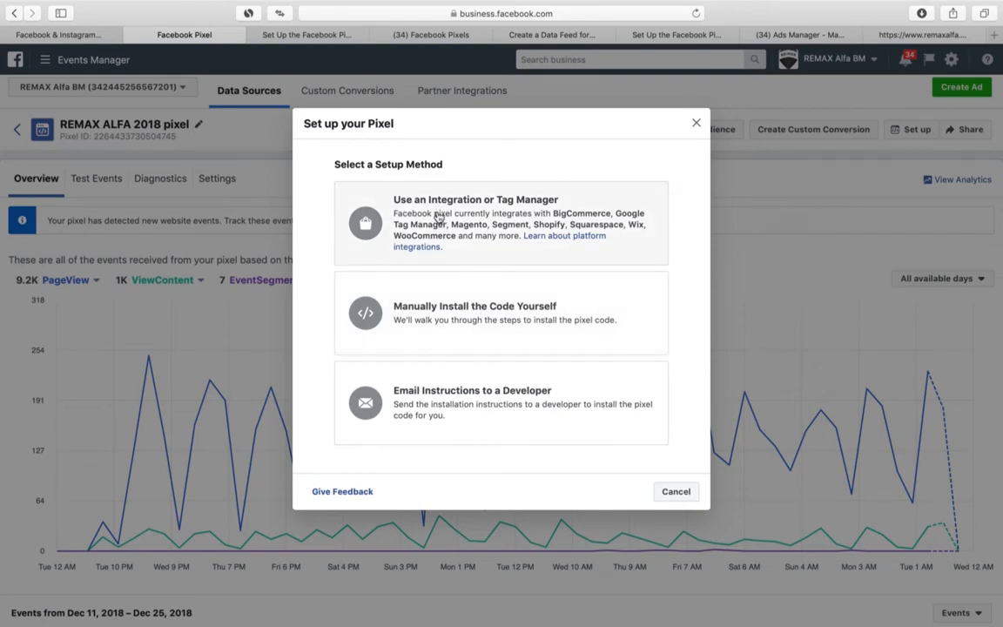
left_click(438, 217)
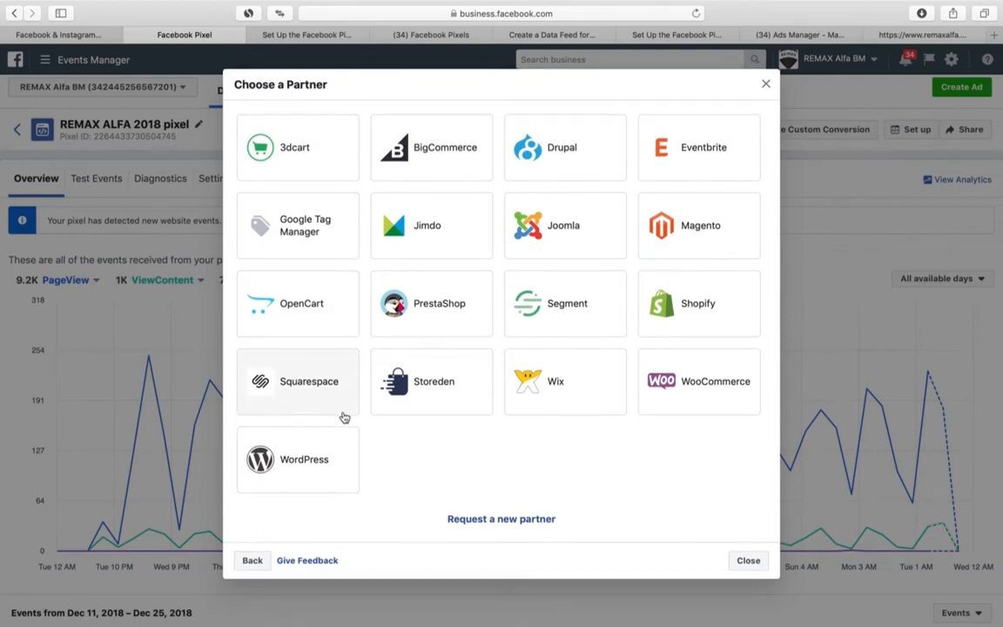
left_click(323, 469)
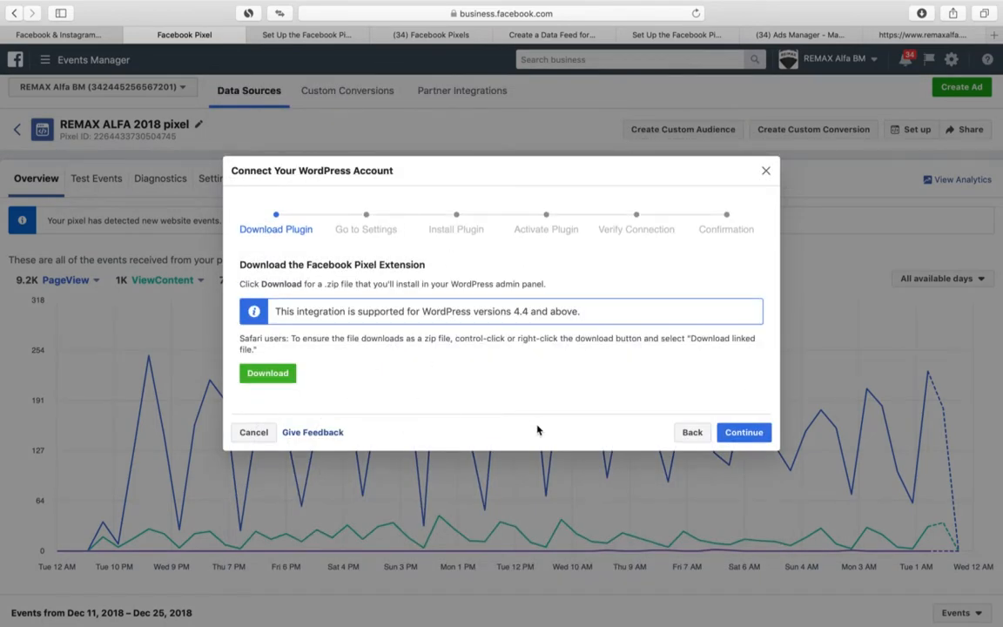
left_click(690, 432)
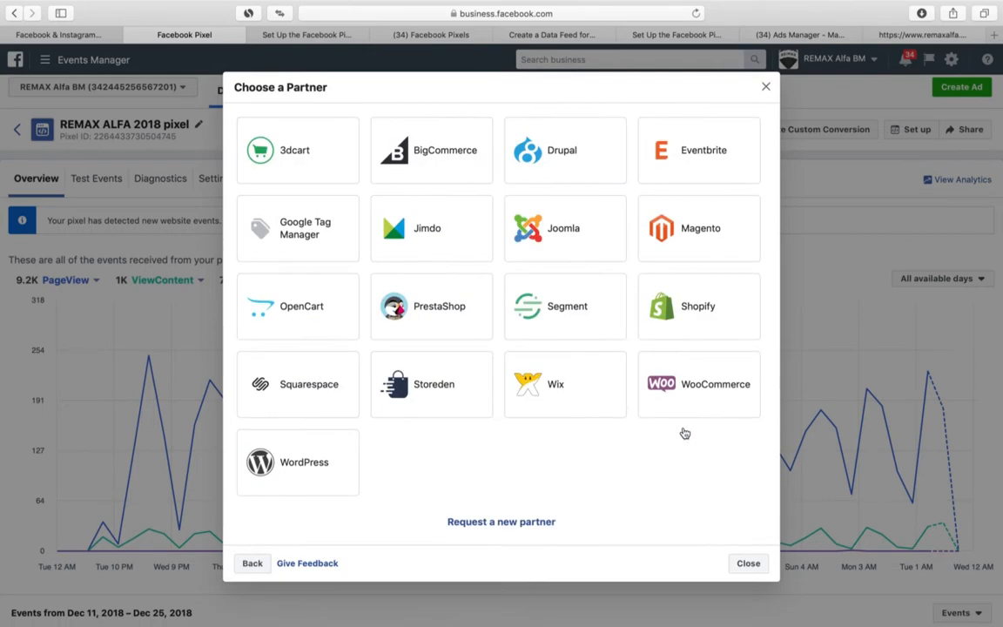
left_click(253, 564)
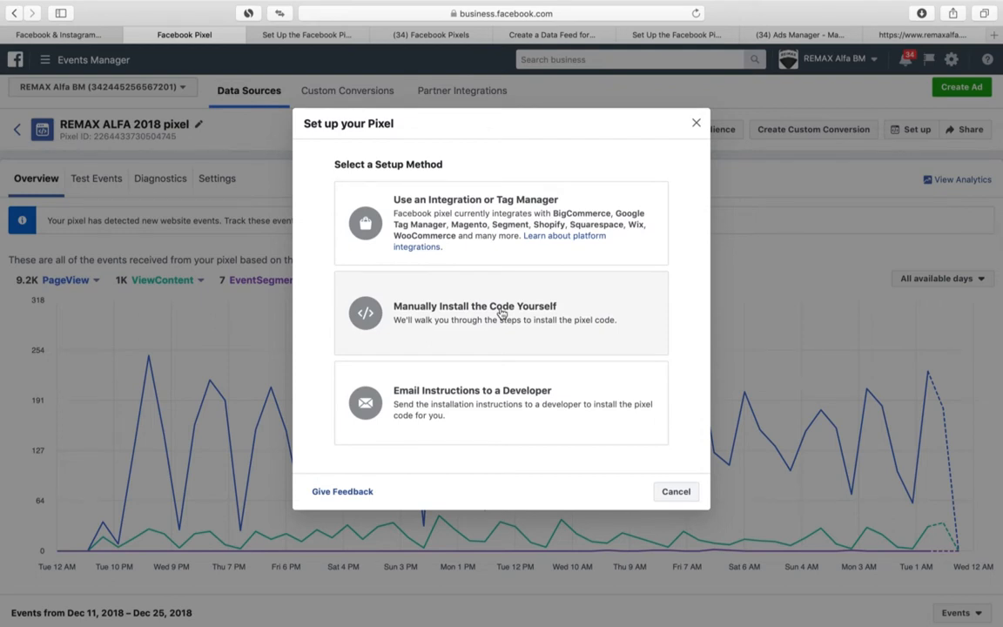
Step: Choose to install the pixel code manually and copy the base code meant for the website header
left_click(502, 314)
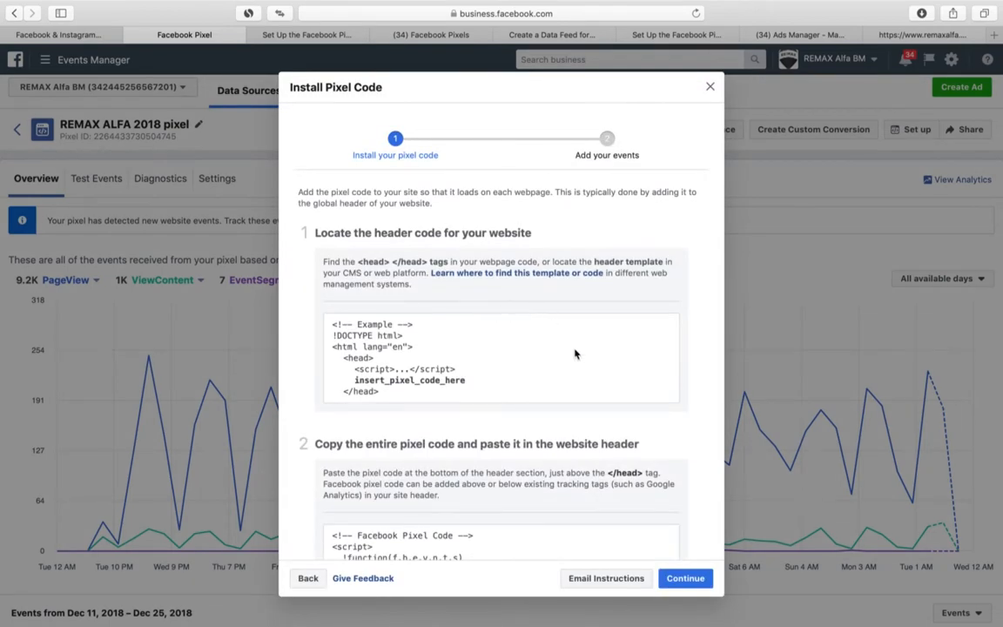
scroll(575, 354, "down", 3)
scroll(575, 354, "down", 5)
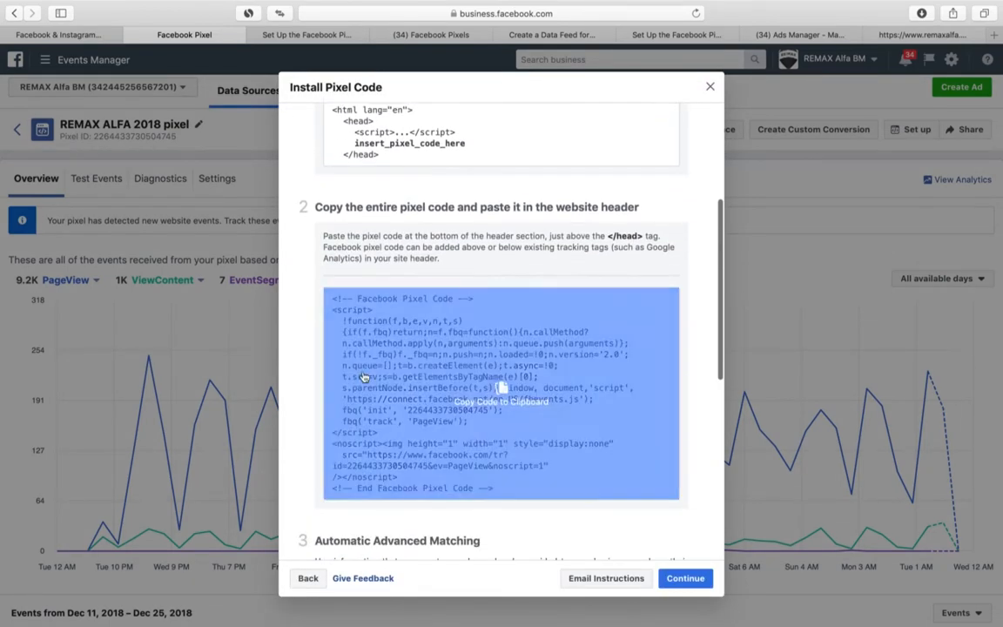
left_click(470, 389)
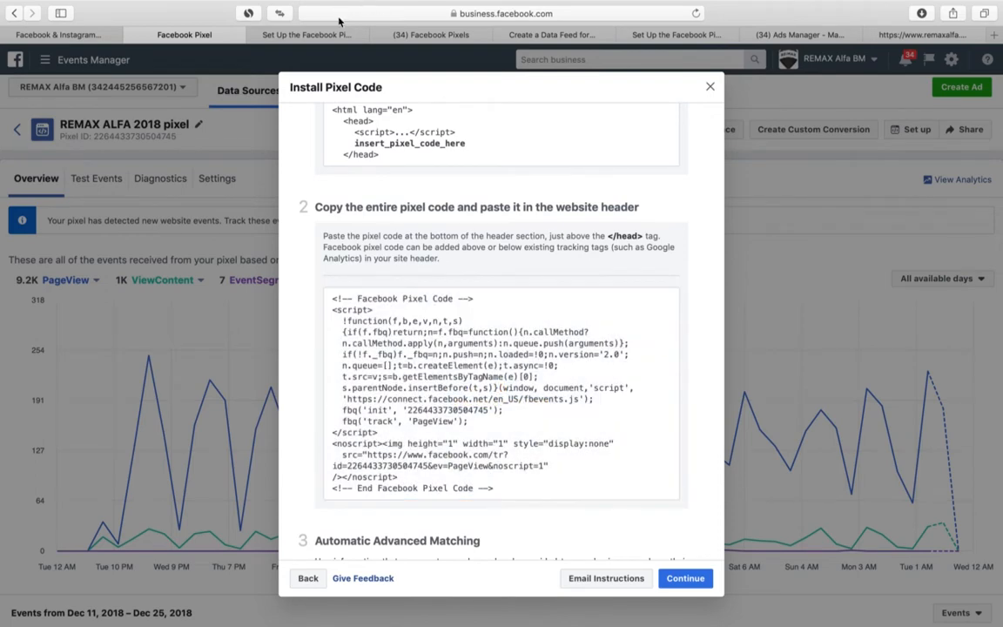
Step: Check the ViewContent code example in the pixel help article, return to the installation instructions, and copy the entire pixel code again
left_click(324, 35)
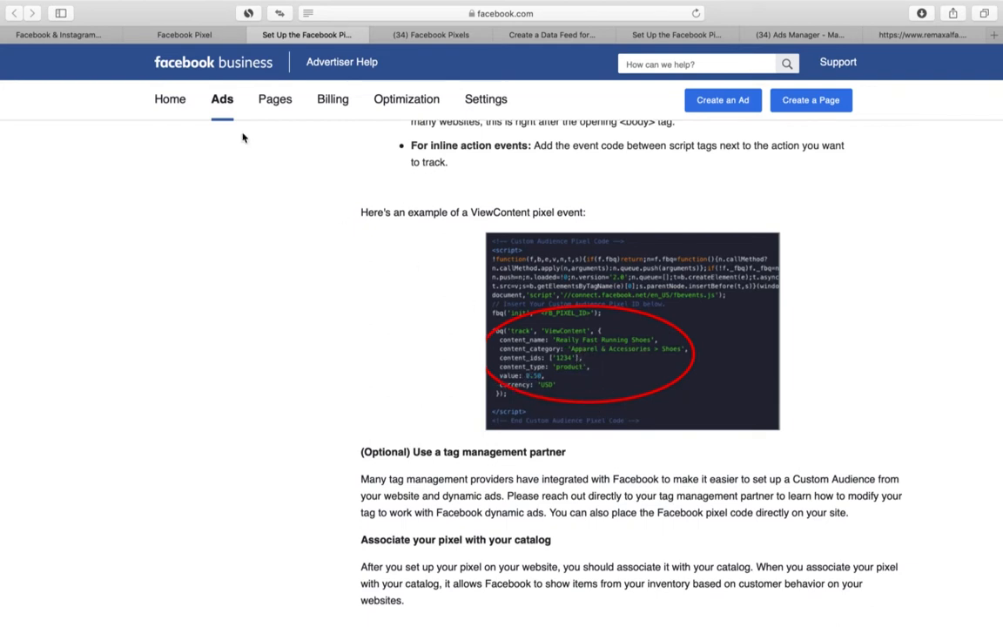
left_click(188, 35)
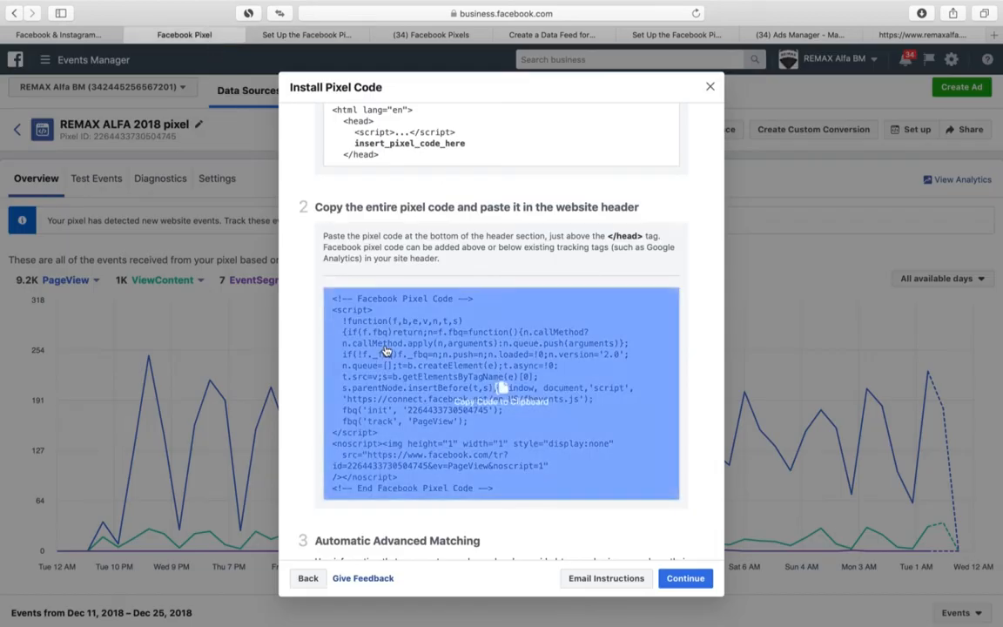
scroll(482, 336, "down", 3)
left_click(501, 320)
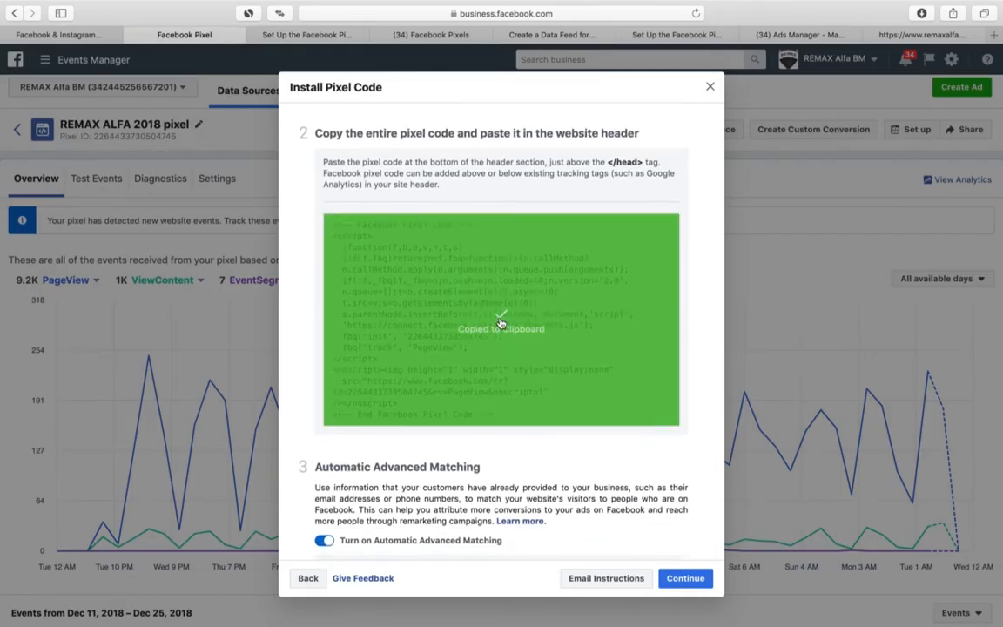
Step: Turn Automatic Advanced Matching off and back on in the pixel installation instructions
scroll(497, 347, "down", 3)
scroll(497, 348, "down", 3)
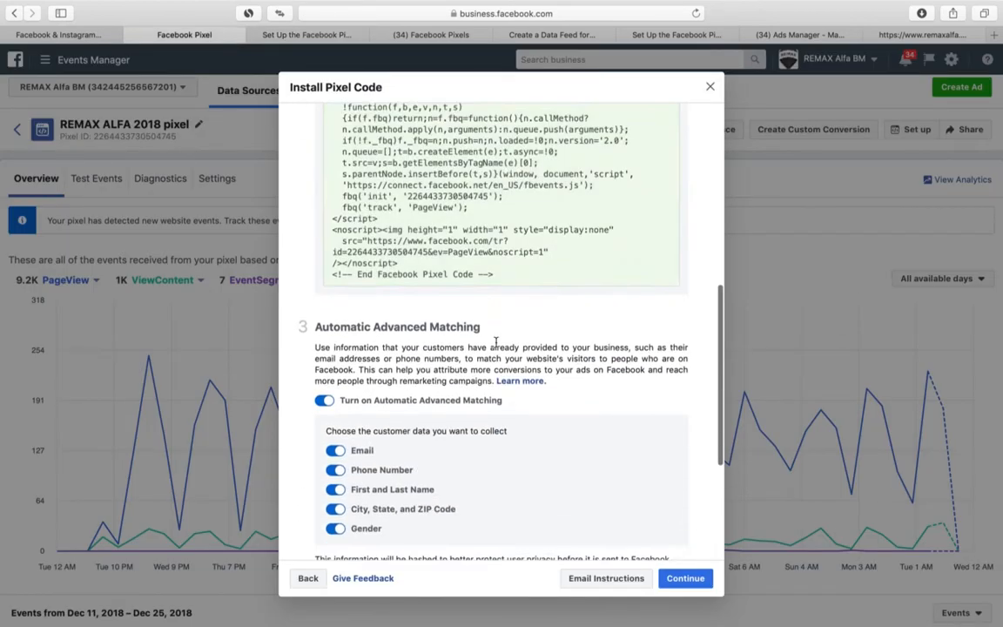
scroll(485, 343, "up", 2)
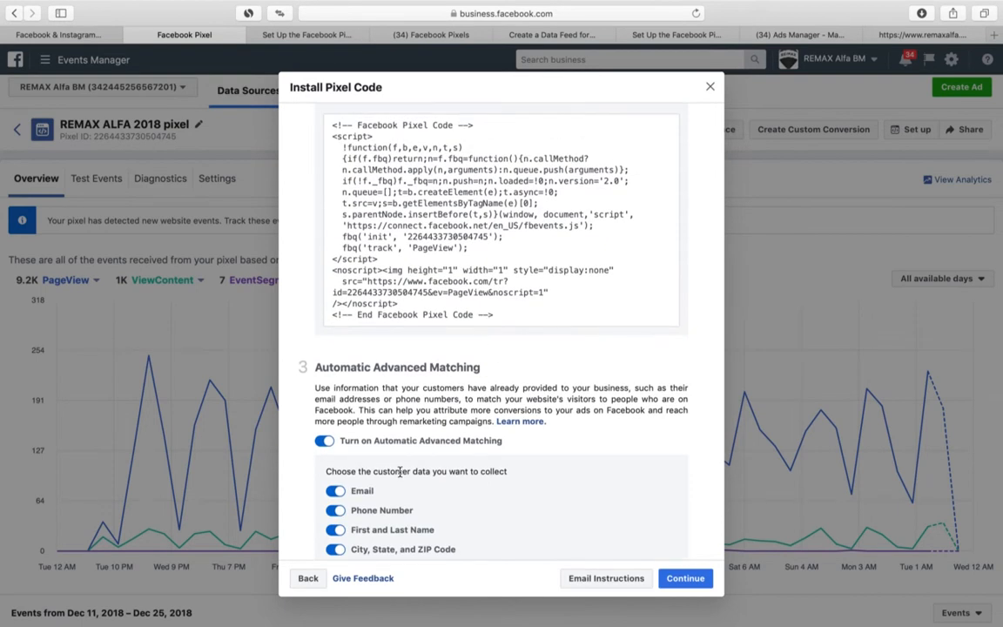
left_click(324, 440)
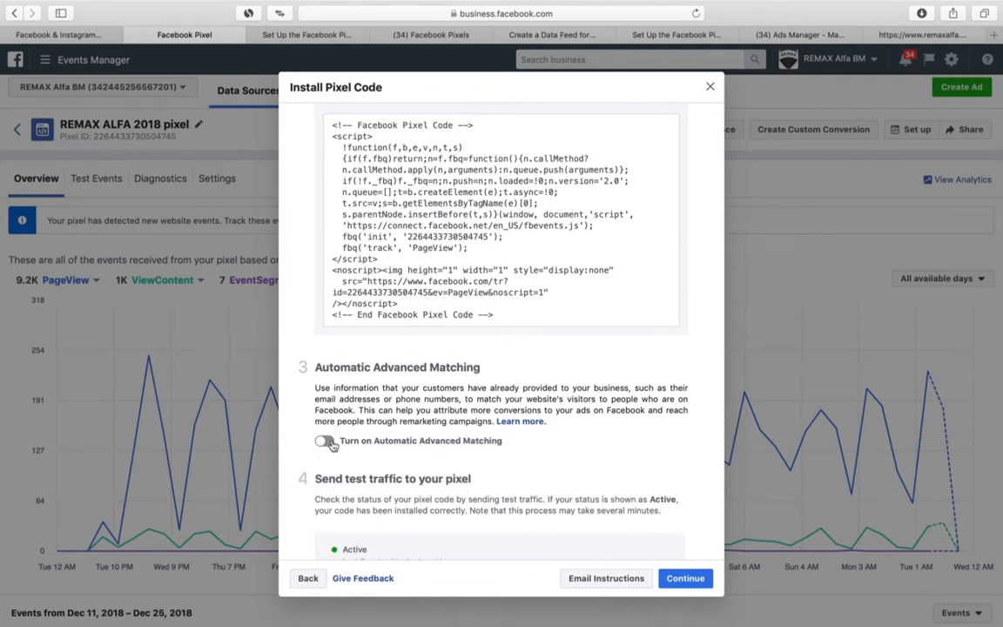
left_click(325, 441)
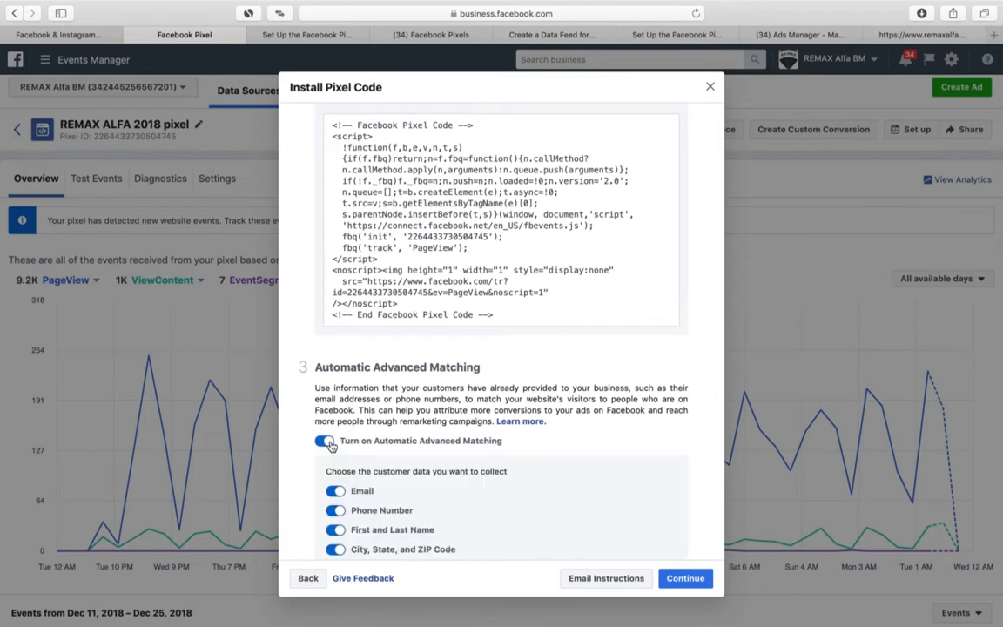
Step: Review the customer data options and the test traffic section, and proceed to the stage for adding events
scroll(409, 444, "down", 3)
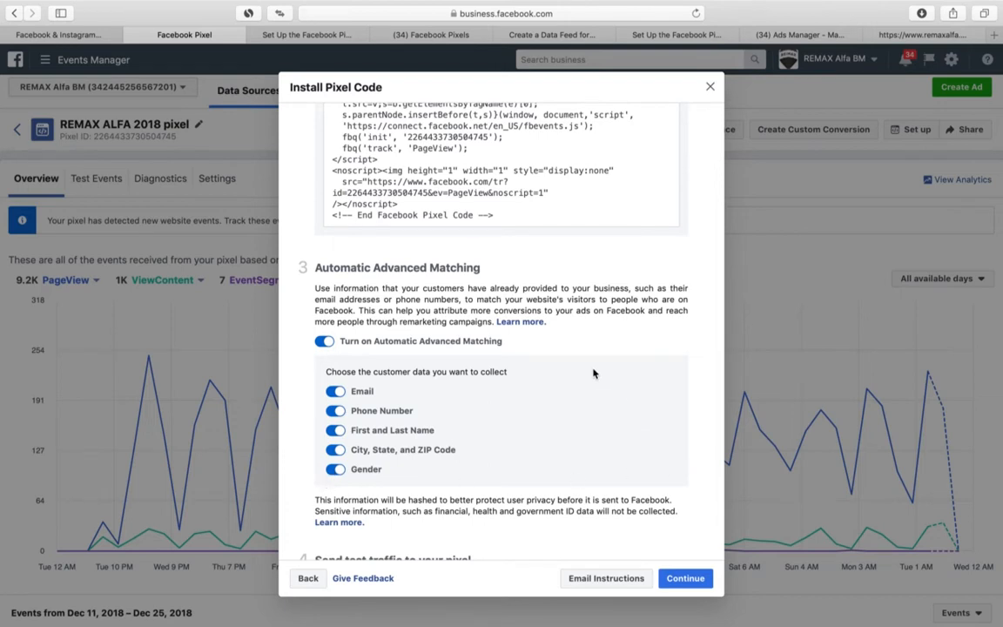
left_click(340, 207)
left_click(303, 272)
scroll(452, 353, "down", 5)
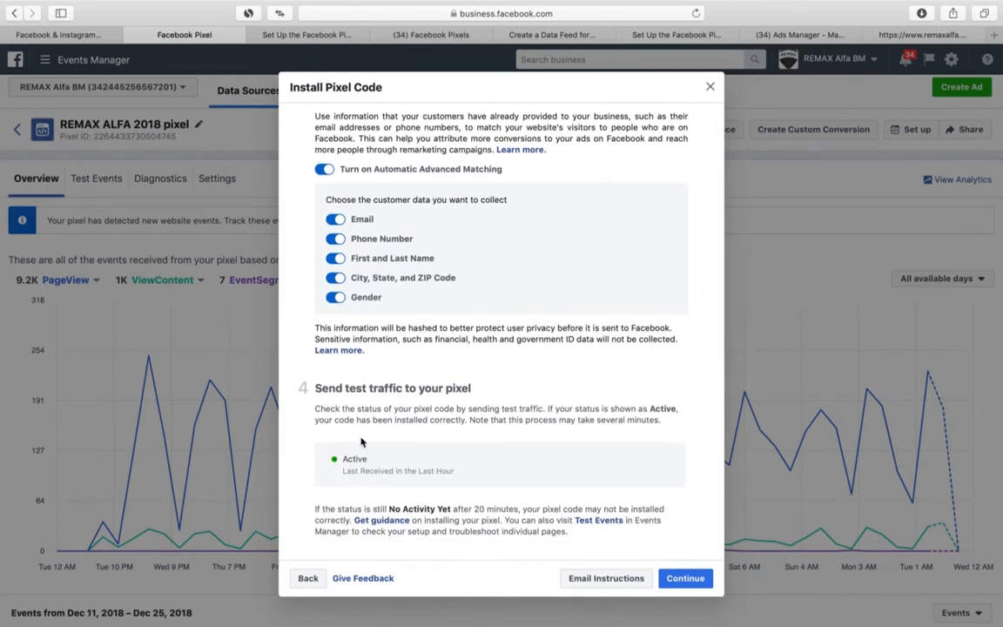
left_click(685, 578)
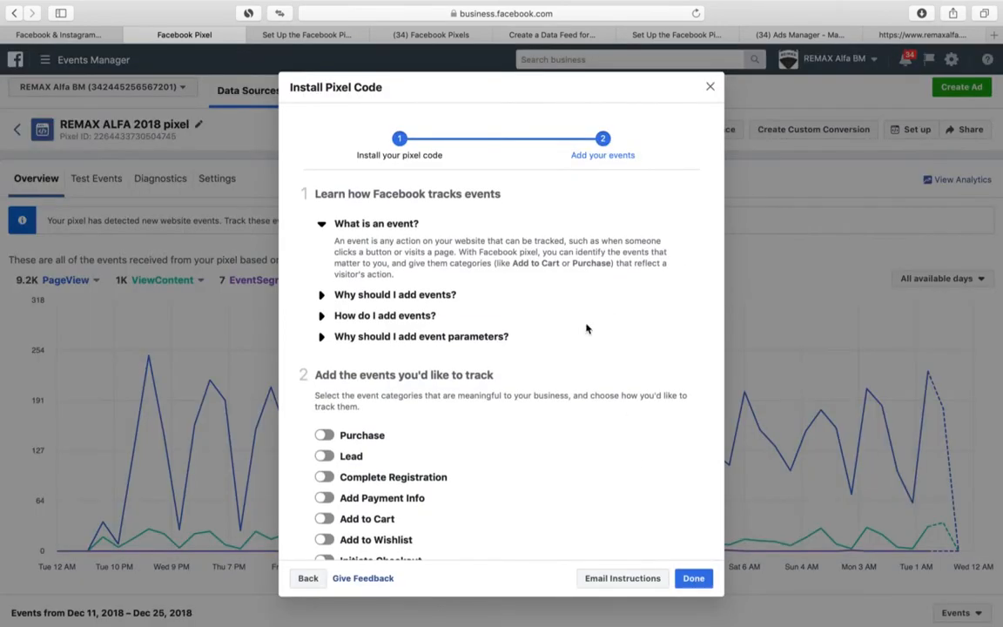
Step: Enable the Purchase event for tracking and review its page-load event parameters and generated code
scroll(592, 331, "down", 4)
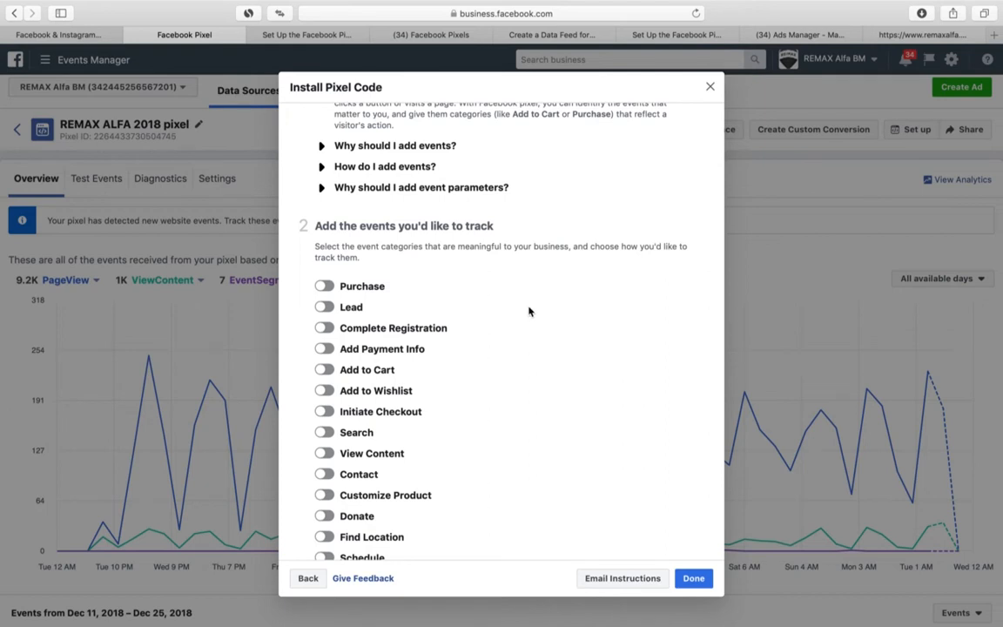
scroll(573, 307, "down", 1)
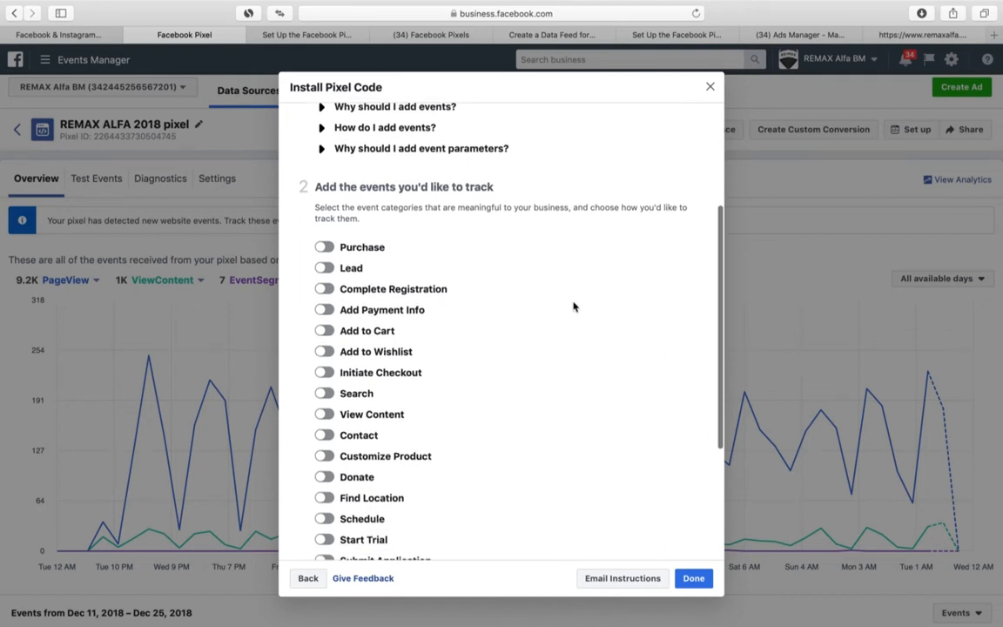
left_click(325, 249)
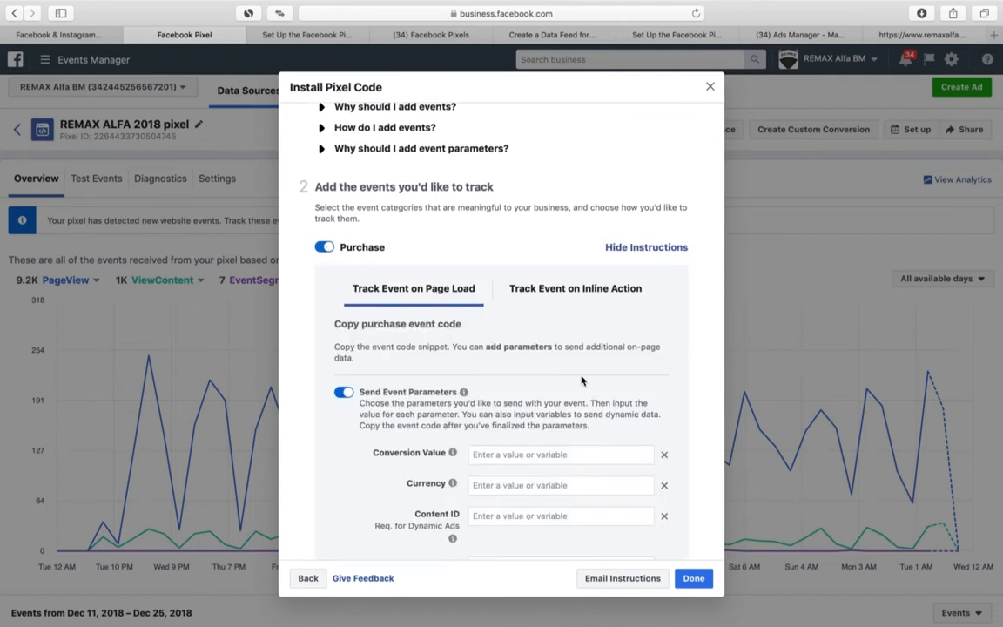
scroll(586, 380, "down", 1)
scroll(586, 380, "down", 2)
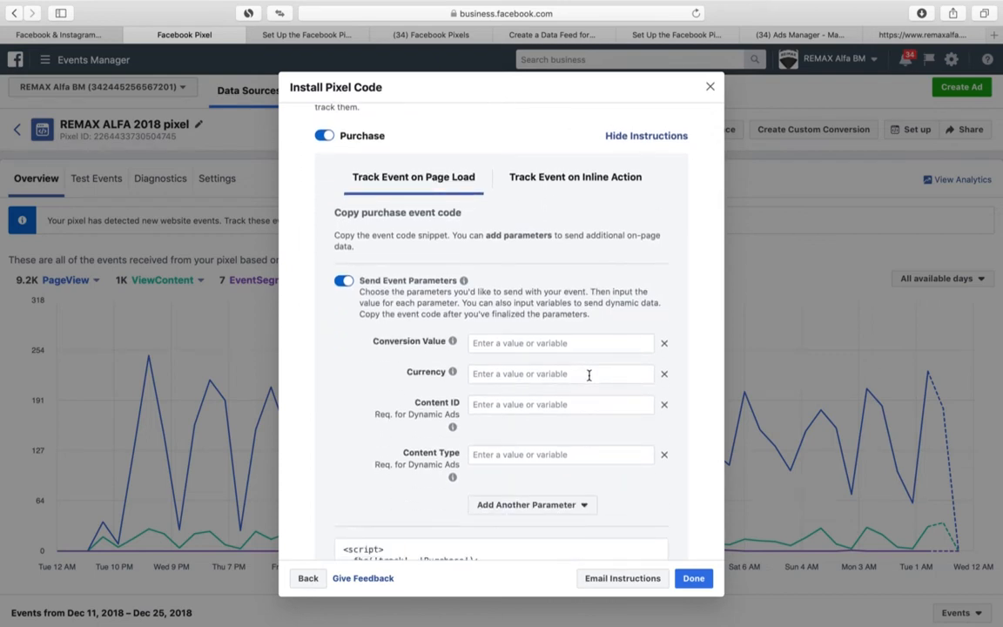
scroll(588, 376, "down", 2)
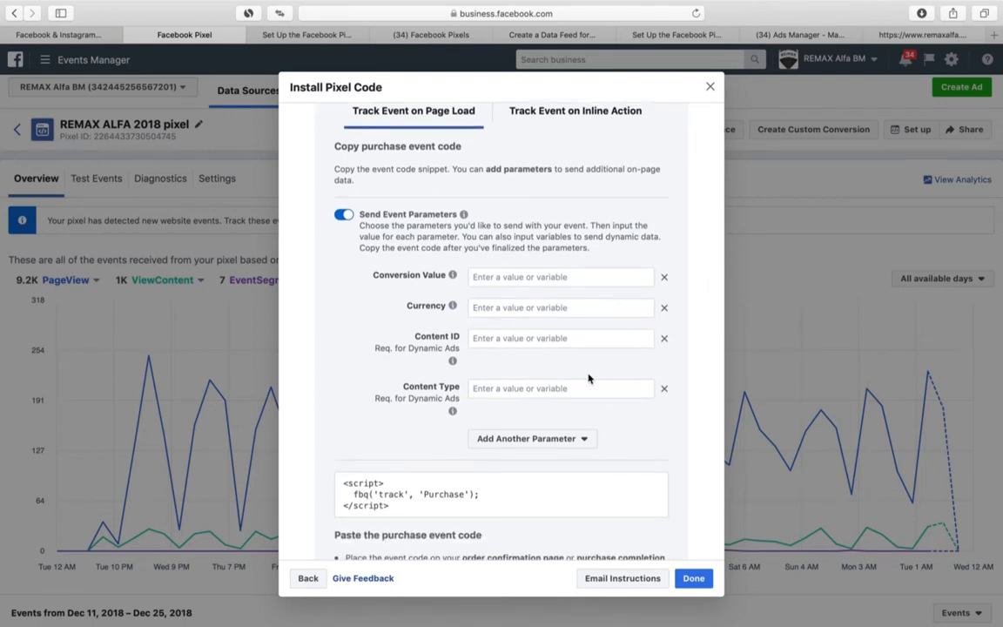
left_click(624, 308)
type("108")
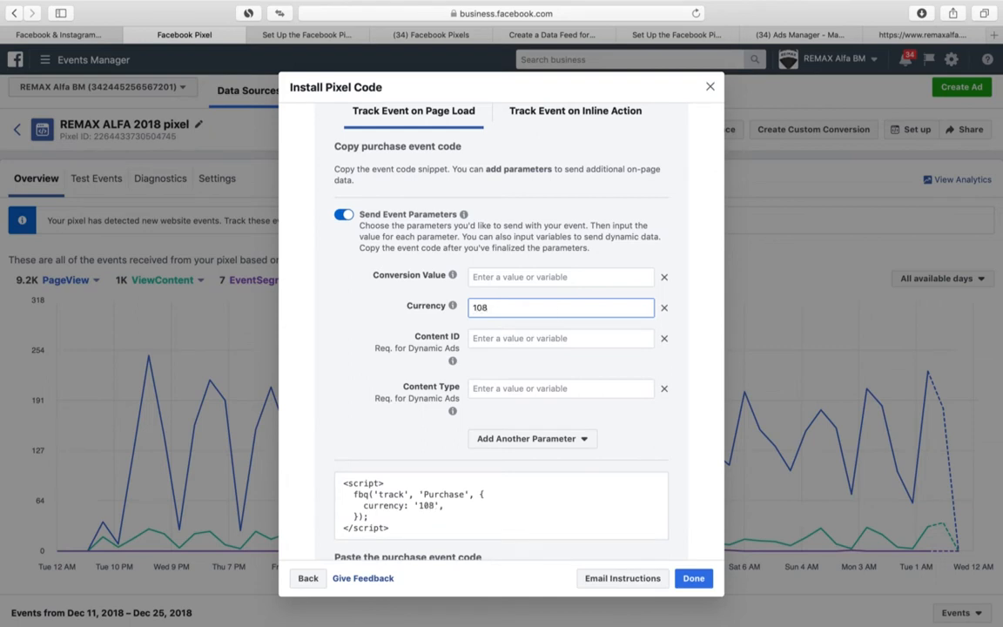
left_click(527, 338)
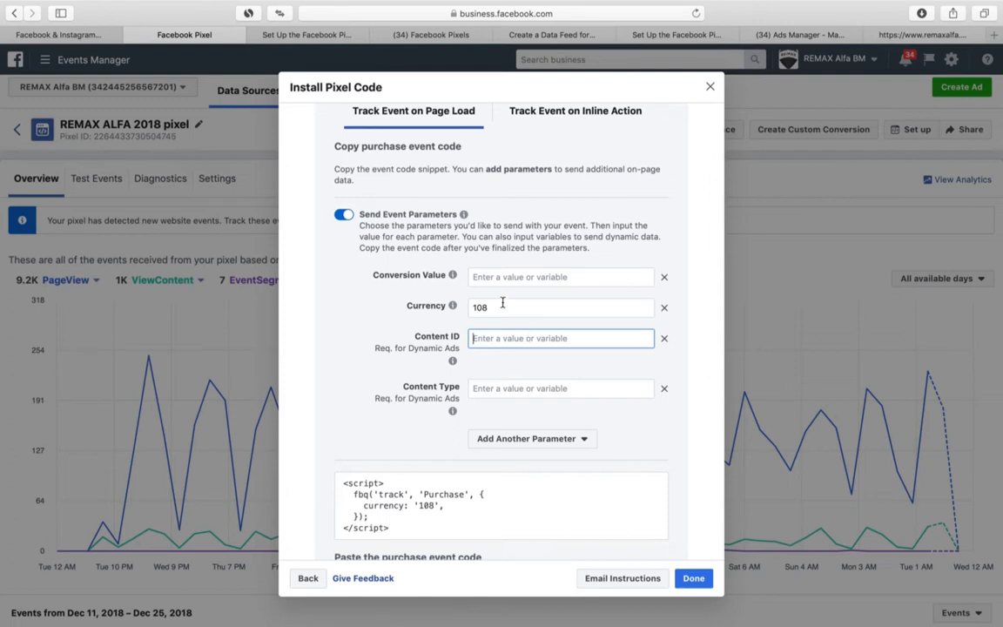
Step: Set the Purchase event's Currency to USD and its Content ID to 108
left_click(444, 306)
type("USD")
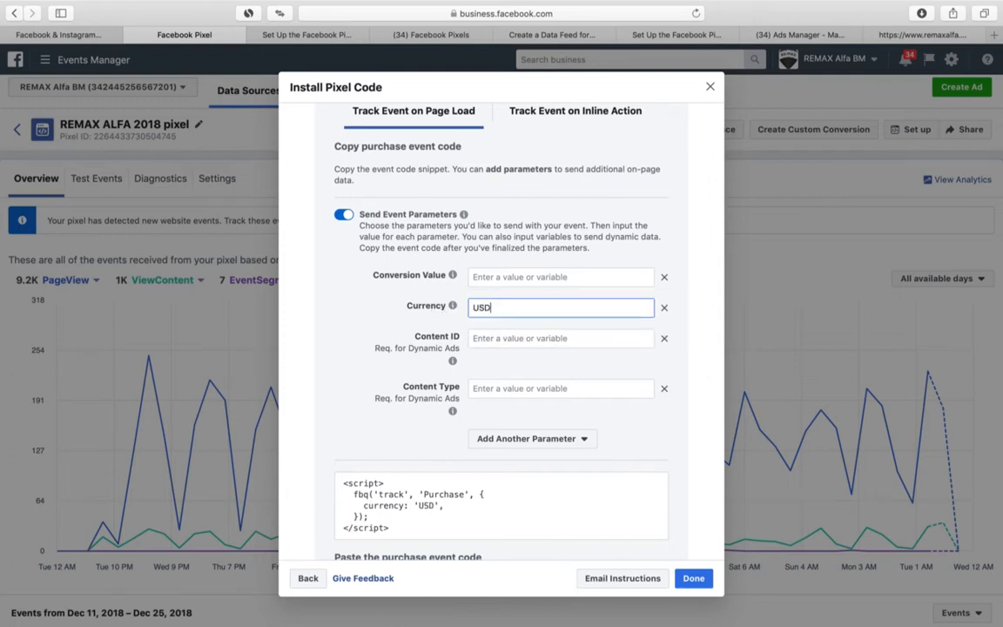
key("Tab")
type("108")
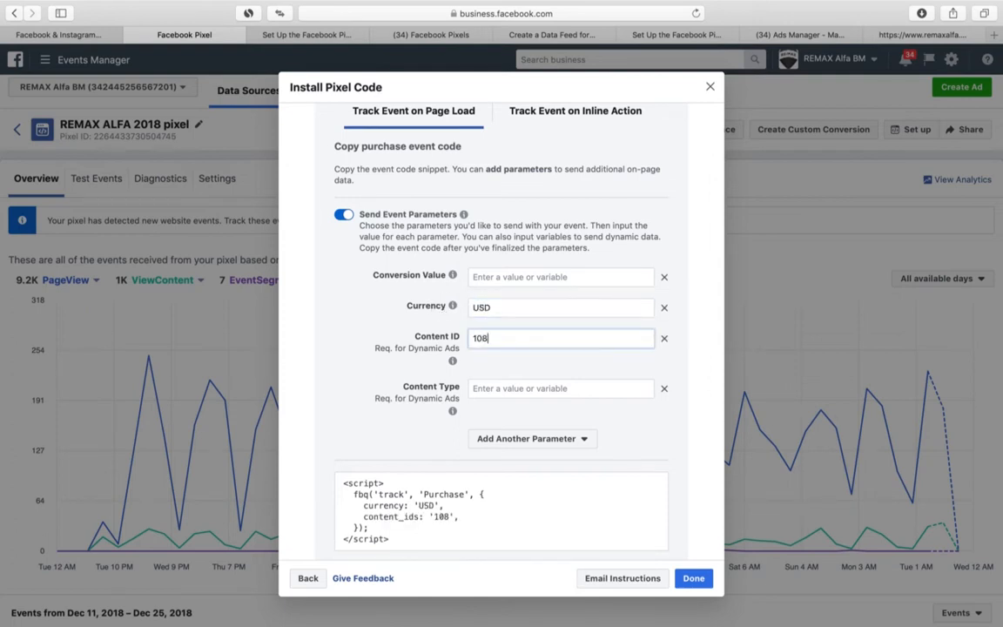
Step: Set the Purchase event's Content Type to product, and turn off Send Event Parameters for that event
left_click(543, 389)
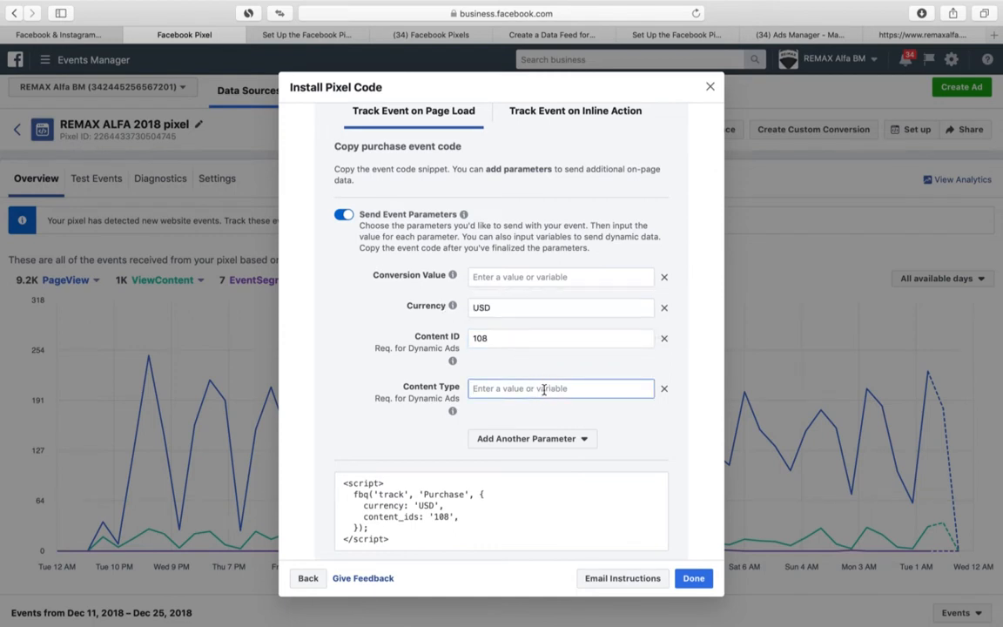
type("product")
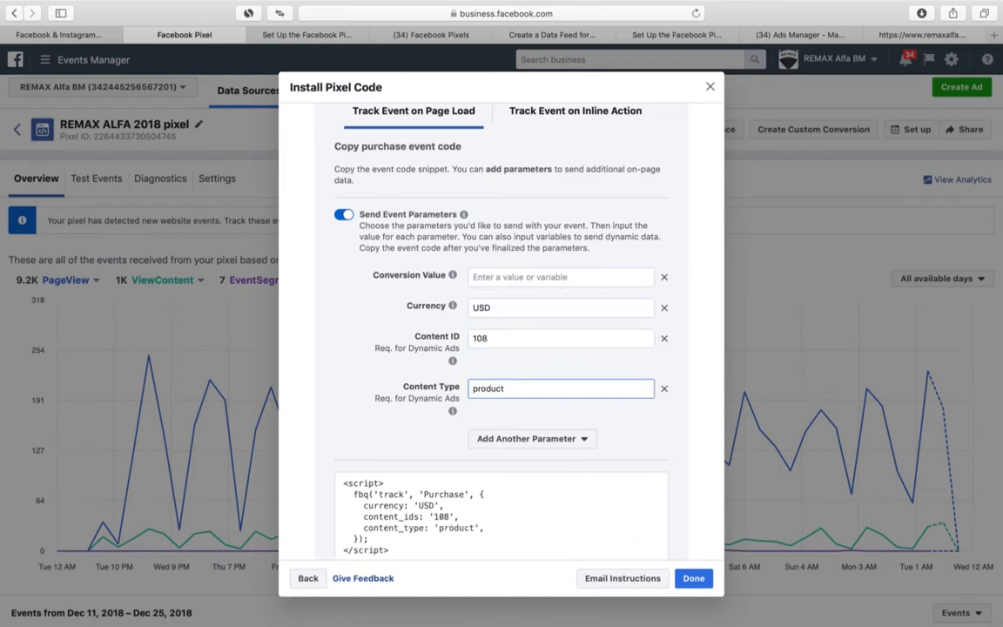
scroll(427, 427, "down", 2)
mouse_move(429, 438)
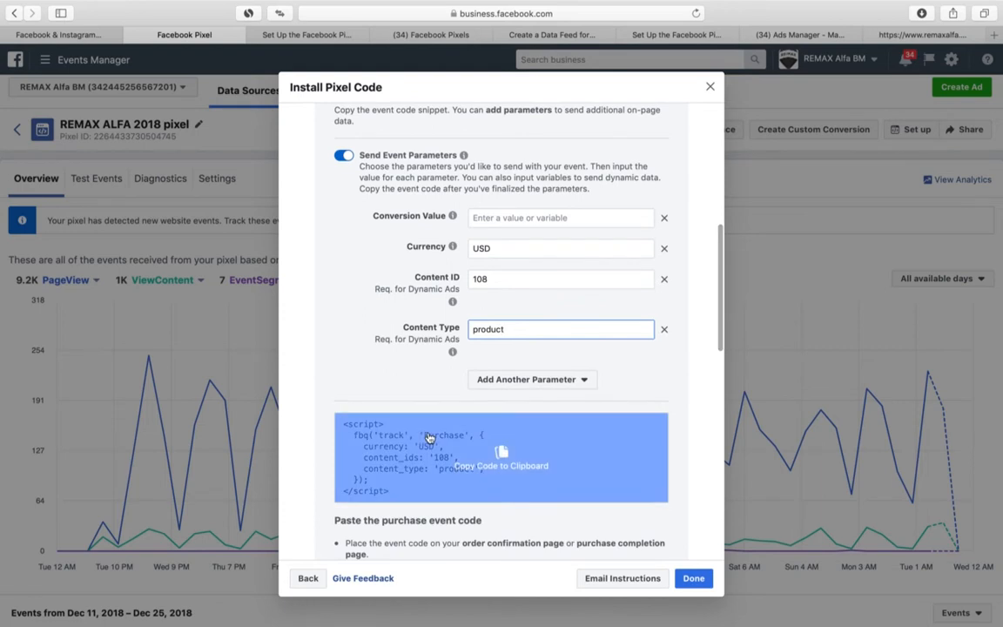
left_click(345, 157)
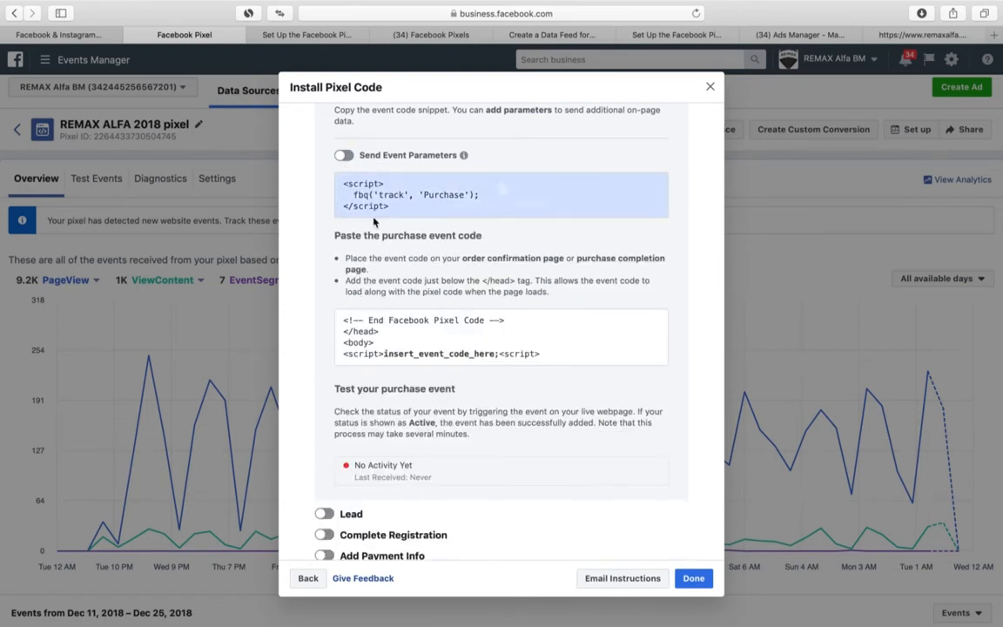
Step: Turn on the Add Payment Info event, review its page-load code and testing instructions, and turn it off again
scroll(375, 223, "down", 5)
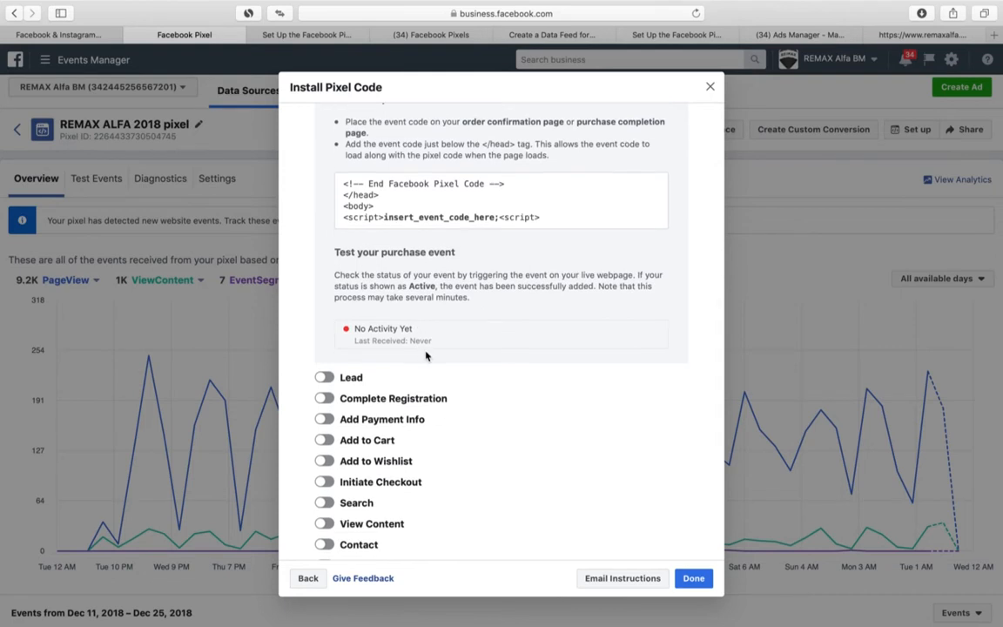
scroll(427, 355, "down", 3)
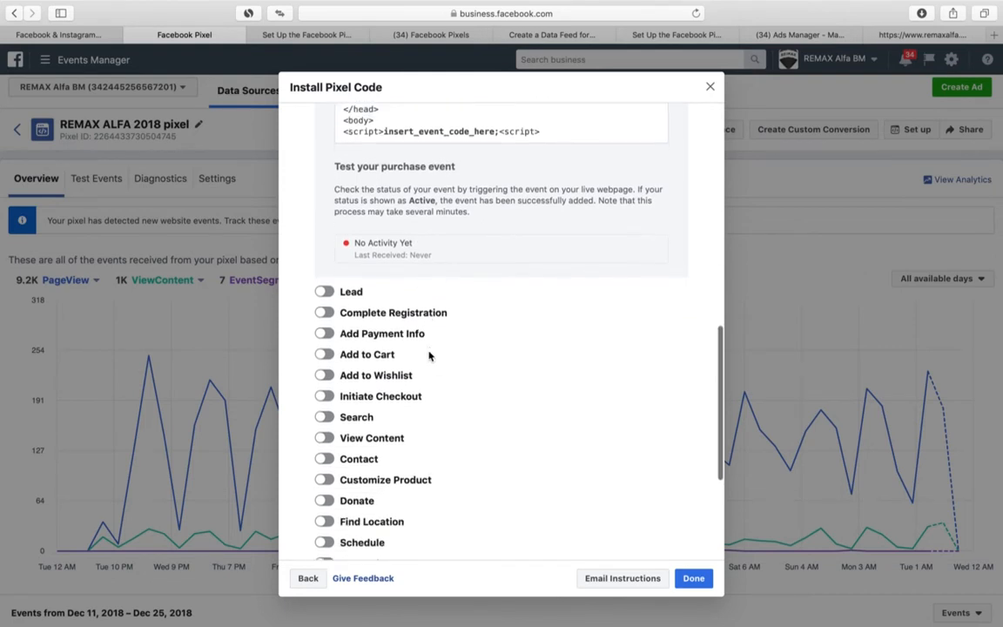
left_click(327, 335)
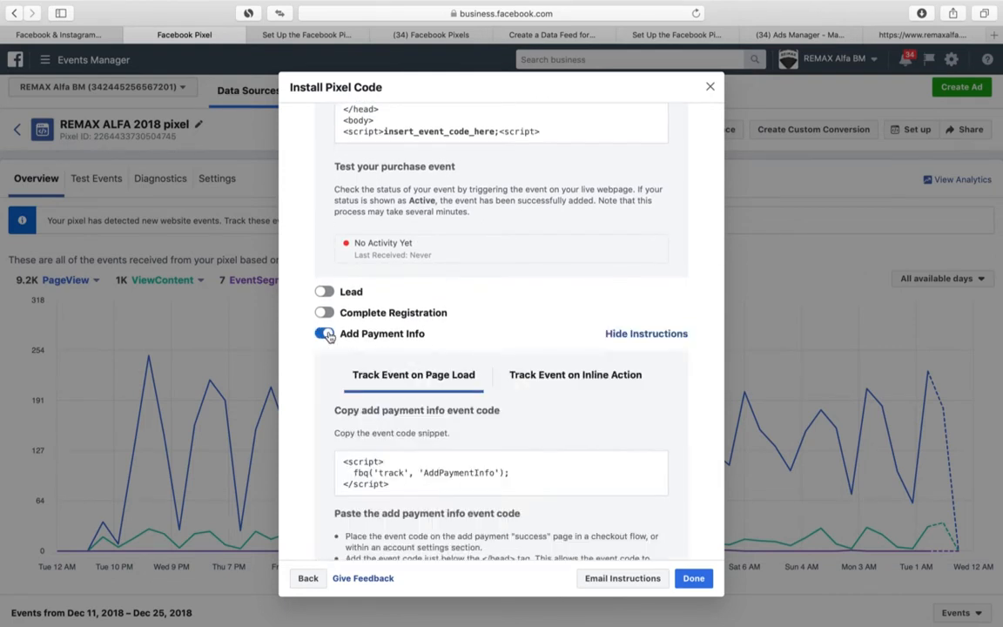
scroll(392, 354, "down", 4)
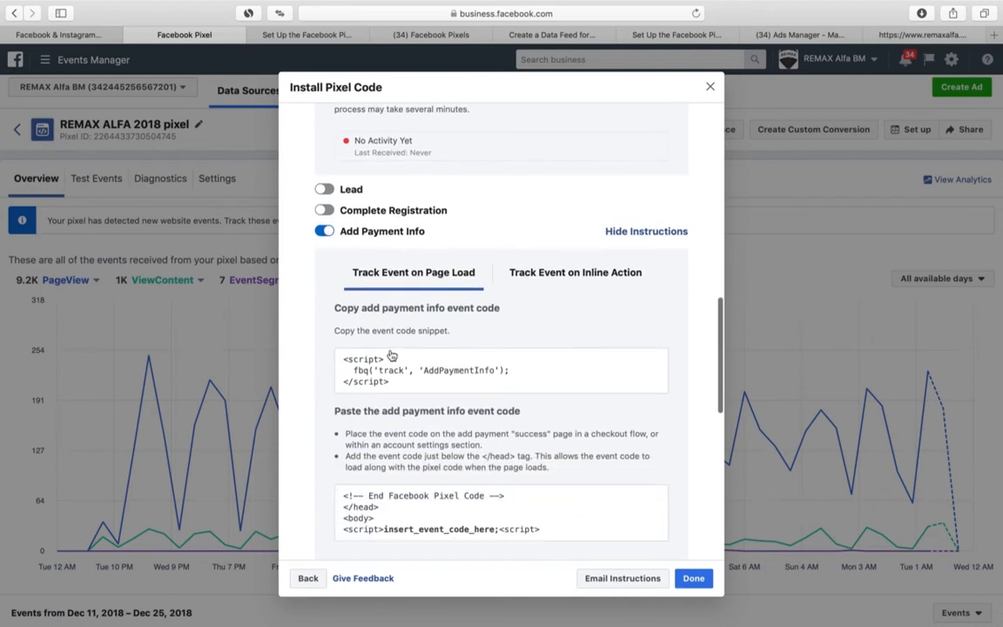
scroll(392, 356, "down", 1)
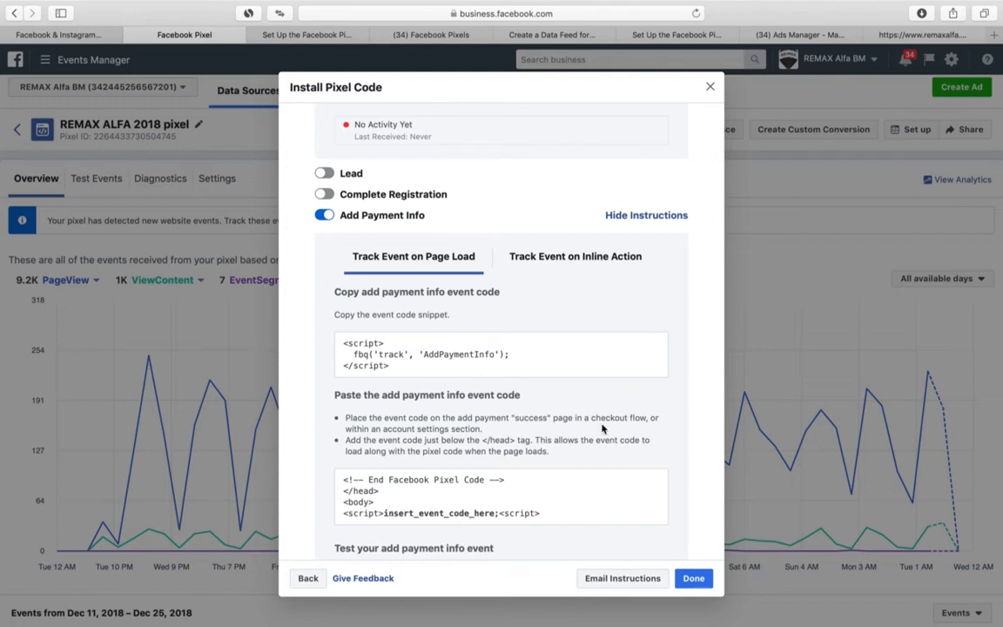
scroll(639, 432, "down", 3)
scroll(639, 432, "down", 4)
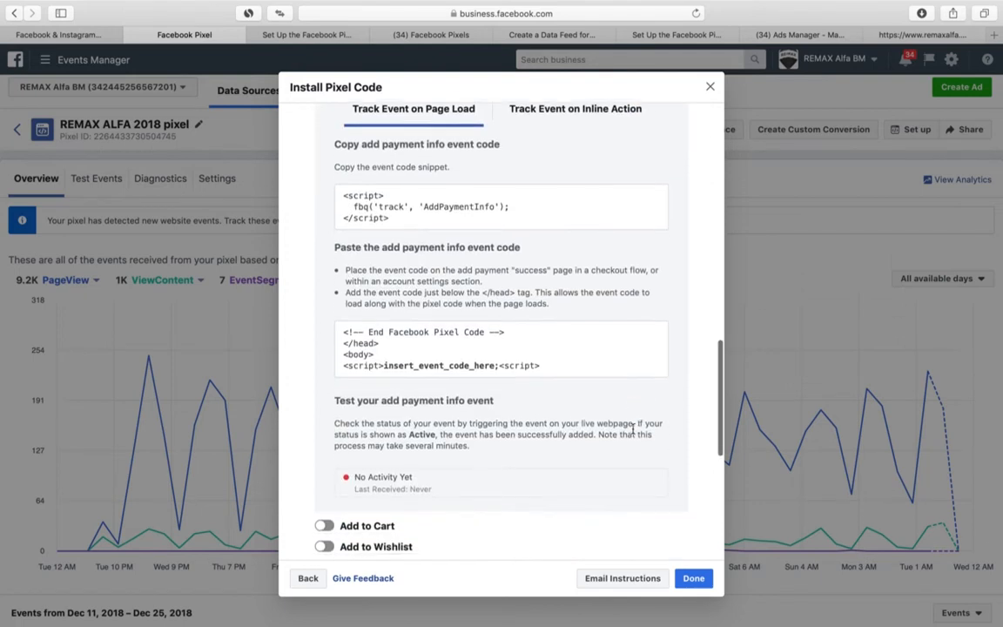
scroll(634, 433, "up", 2)
scroll(633, 427, "up", 2)
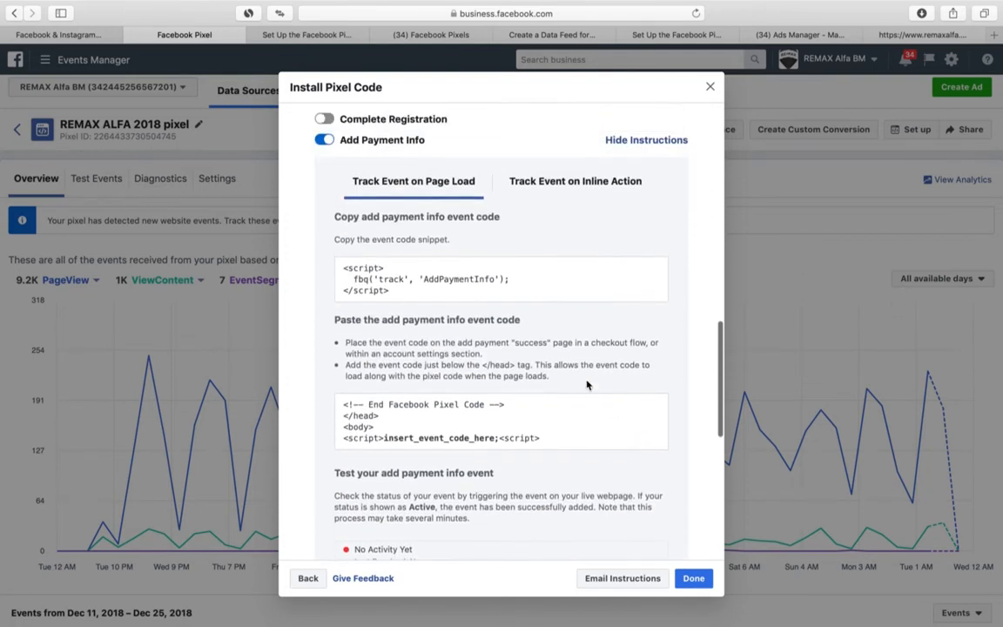
left_click(324, 139)
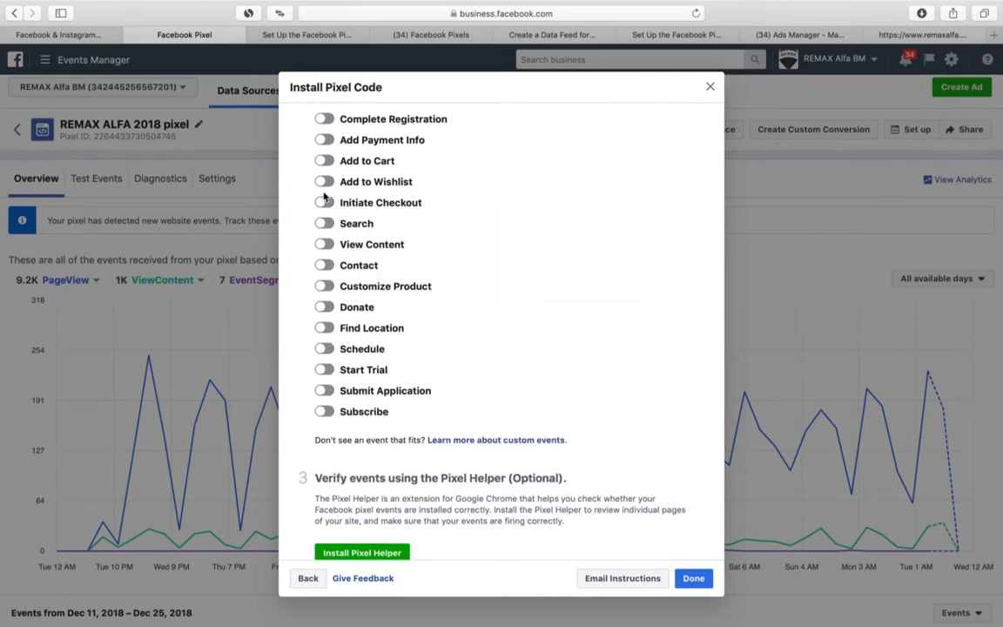
Step: Turn the Add to Cart, Add to Wishlist and Initiate Checkout events on and off again to preview their instructions
left_click(324, 161)
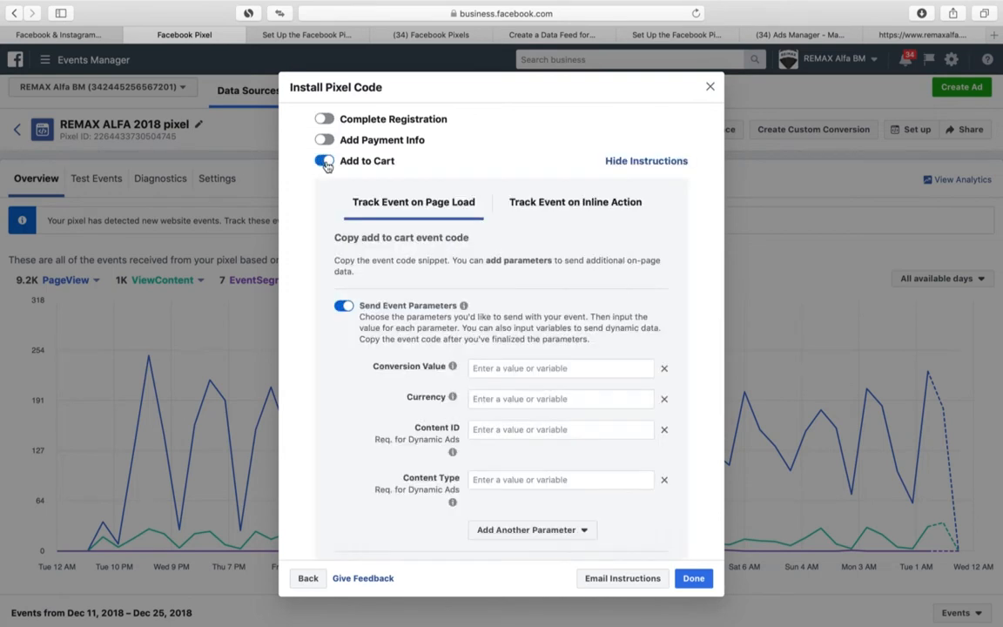
left_click(324, 161)
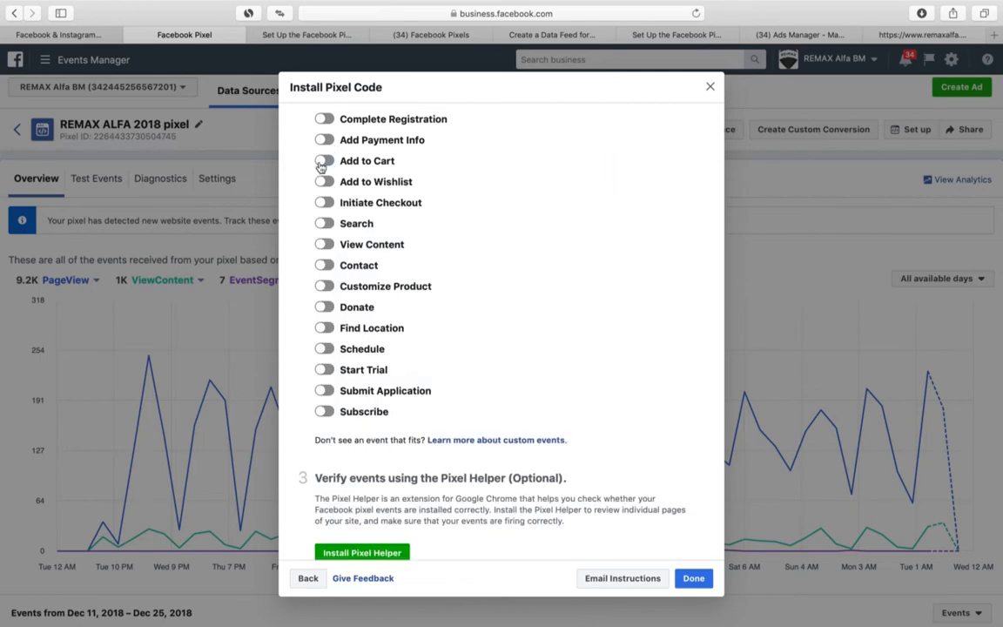
left_click(327, 183)
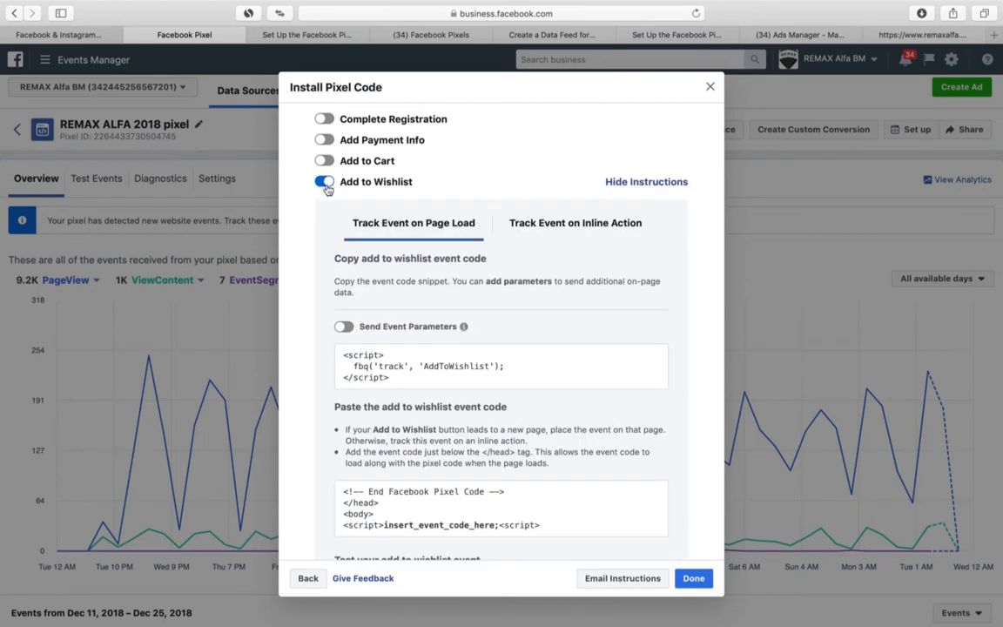
left_click(325, 182)
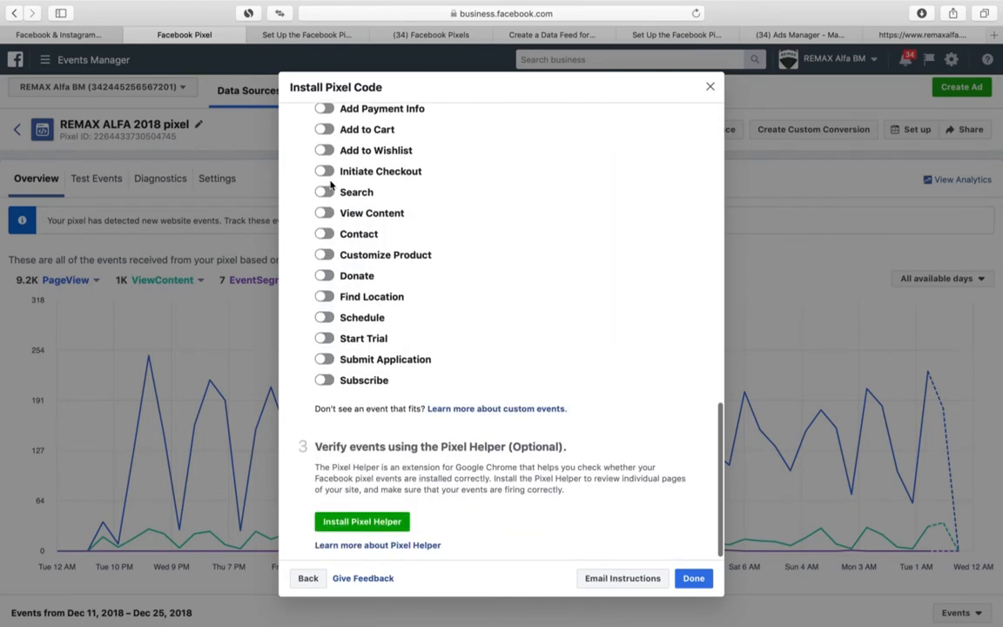
left_click(322, 172)
left_click(322, 173)
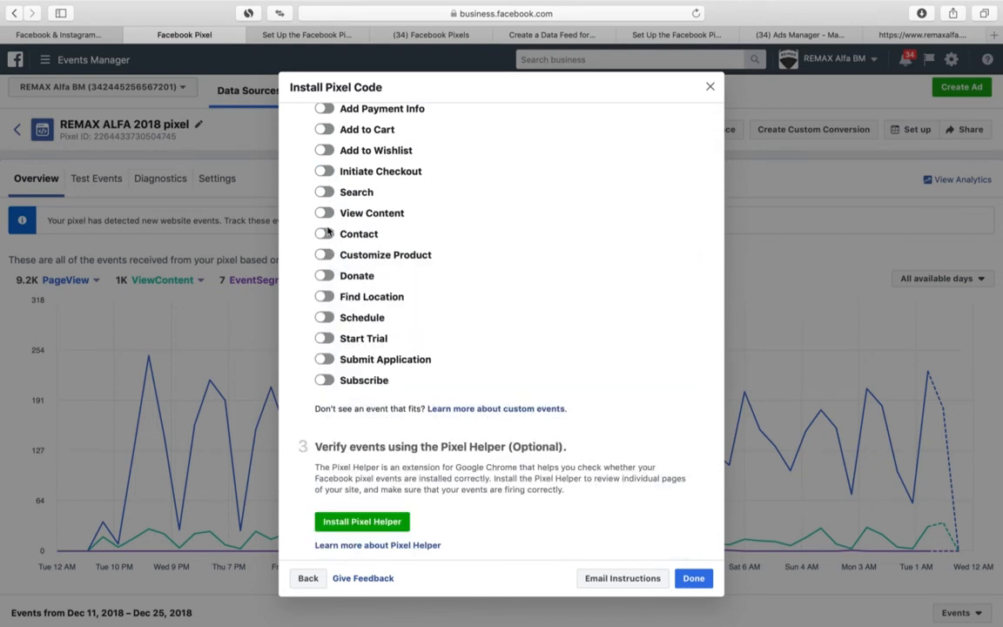
Step: Enable the View Content event with Currency USD, Content ID 108 and Content Type home_listing
left_click(325, 213)
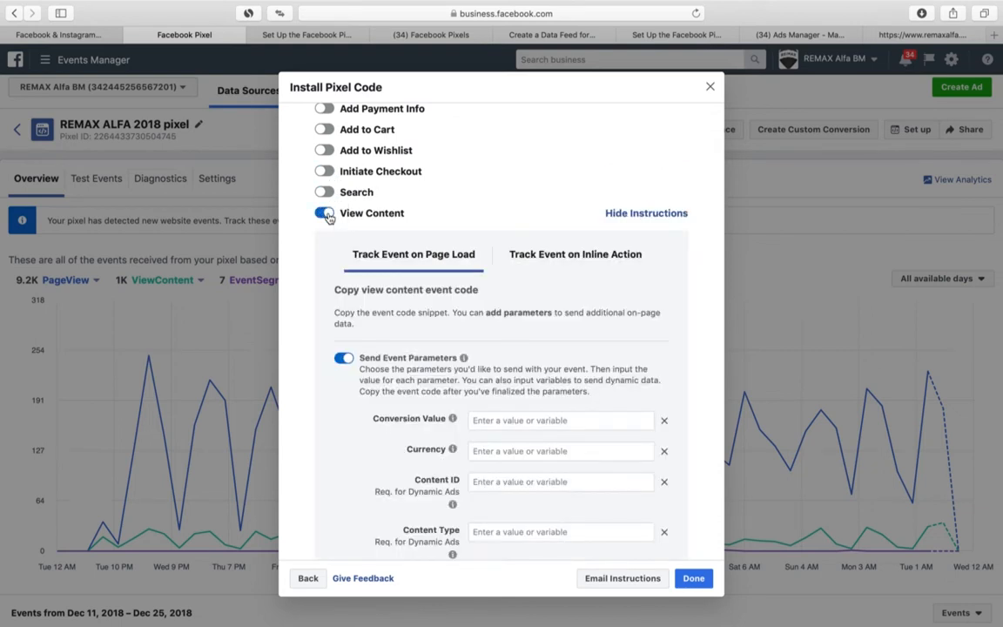
scroll(508, 363, "down", 2)
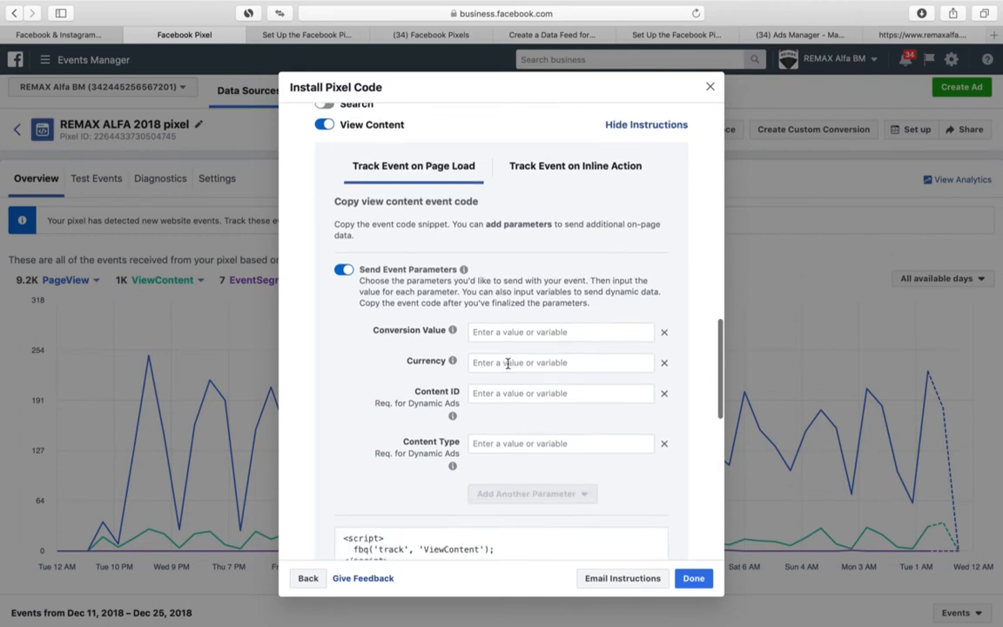
left_click(510, 353)
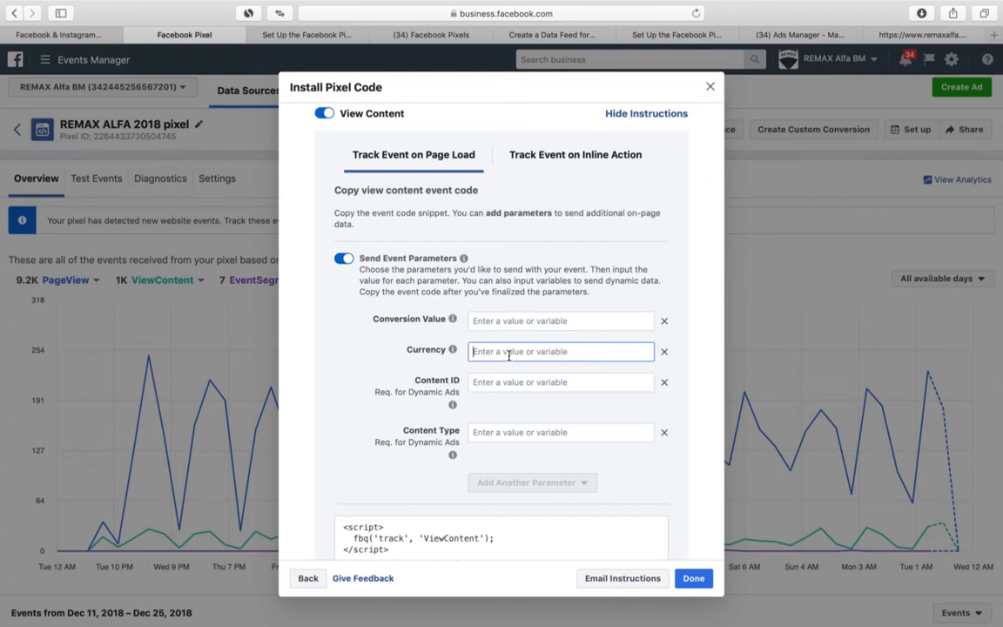
type("USD")
key("Tab")
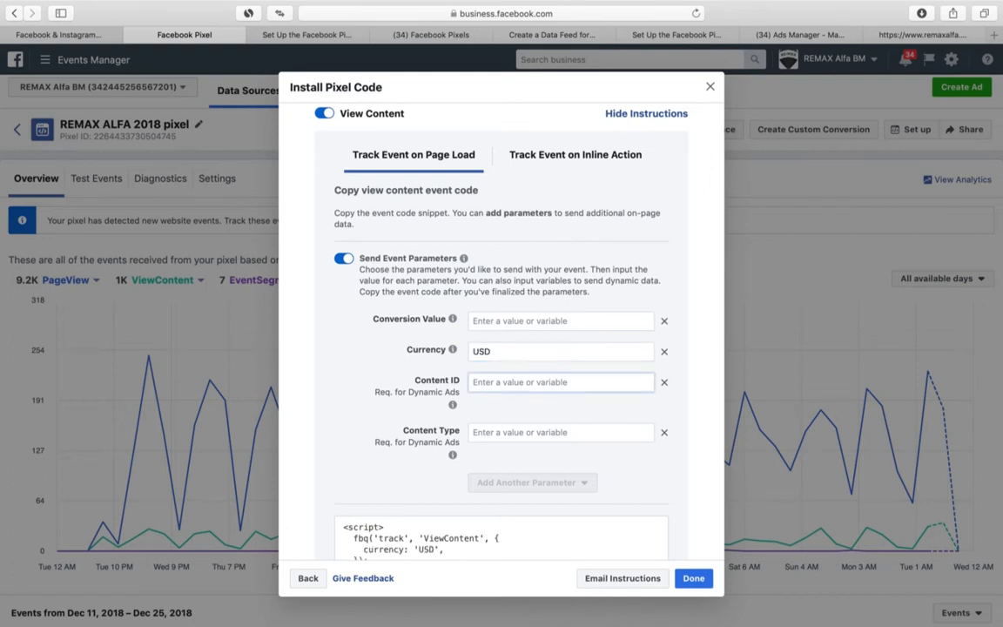
type("108")
key("Tab")
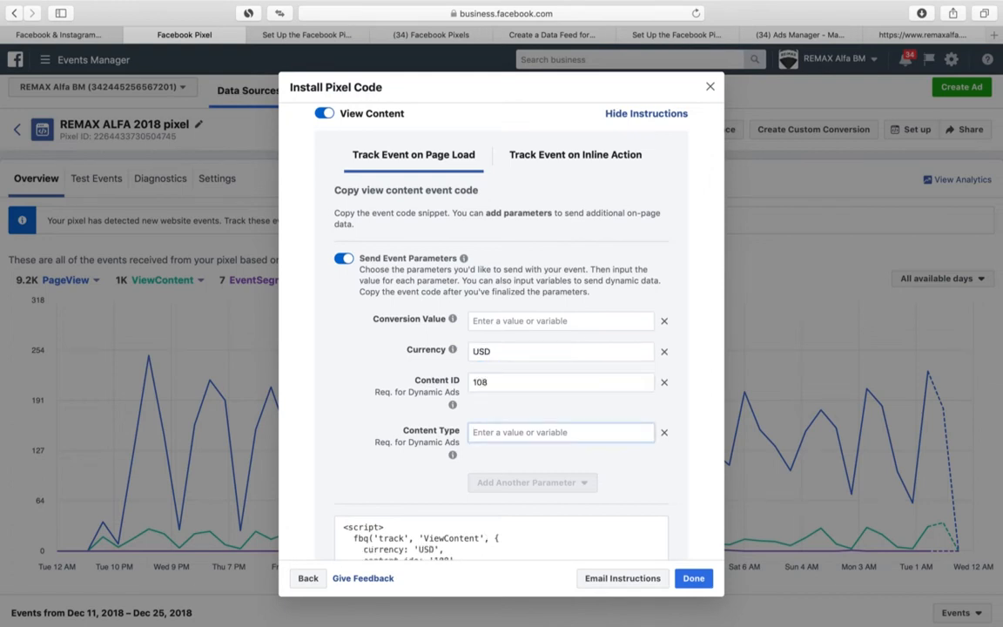
type("home_listing")
scroll(545, 361, "down", 2)
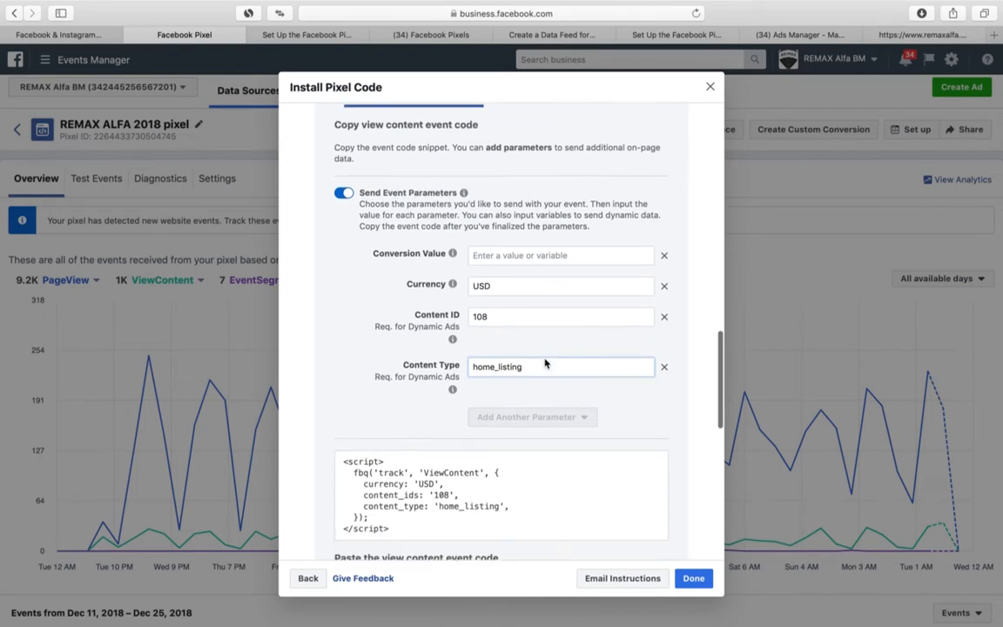
scroll(545, 363, "down", 1)
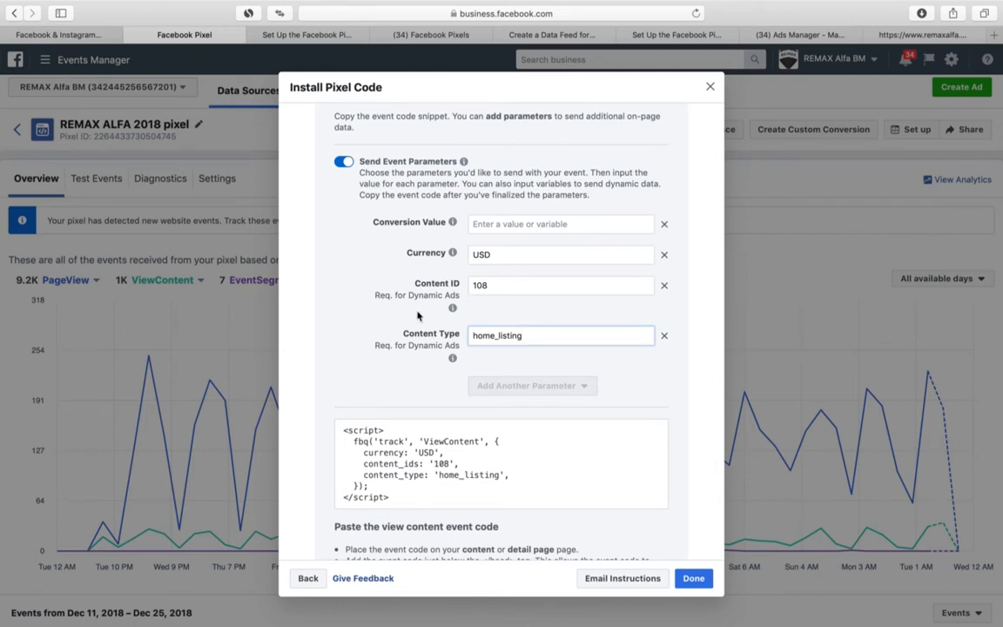
Step: Read the Content ID and Content Type explanations, and review the View Content event's generated code, placement and test status
mouse_move(452, 310)
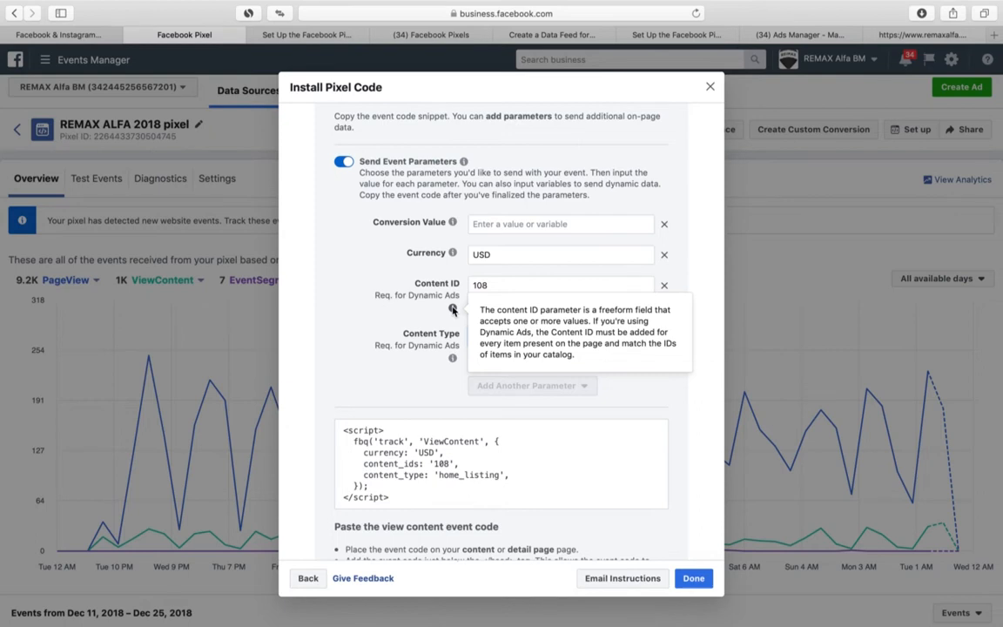
mouse_move(453, 361)
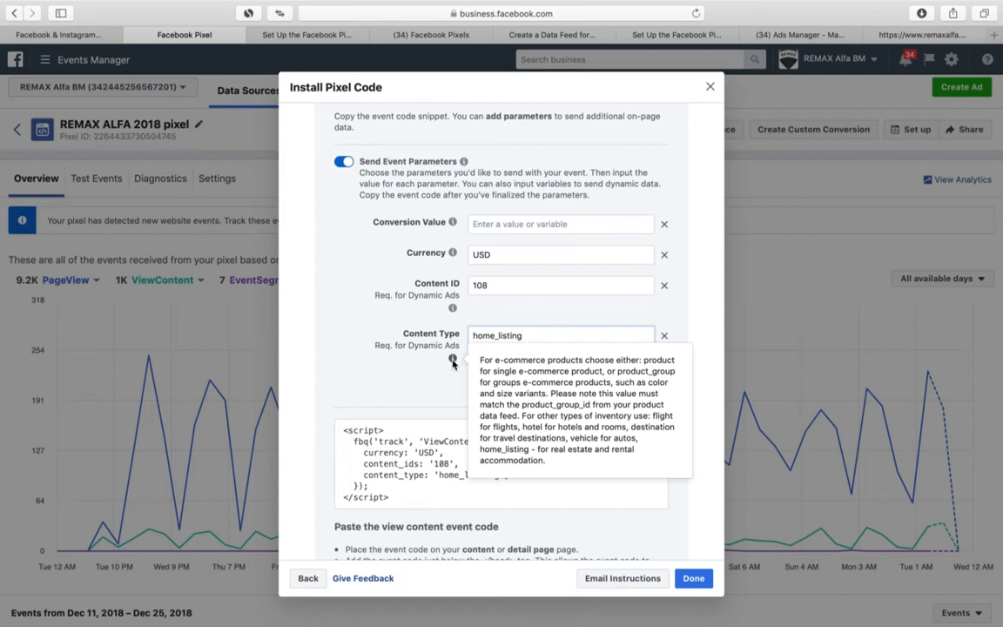
left_click(410, 381)
scroll(409, 379, "down", 2)
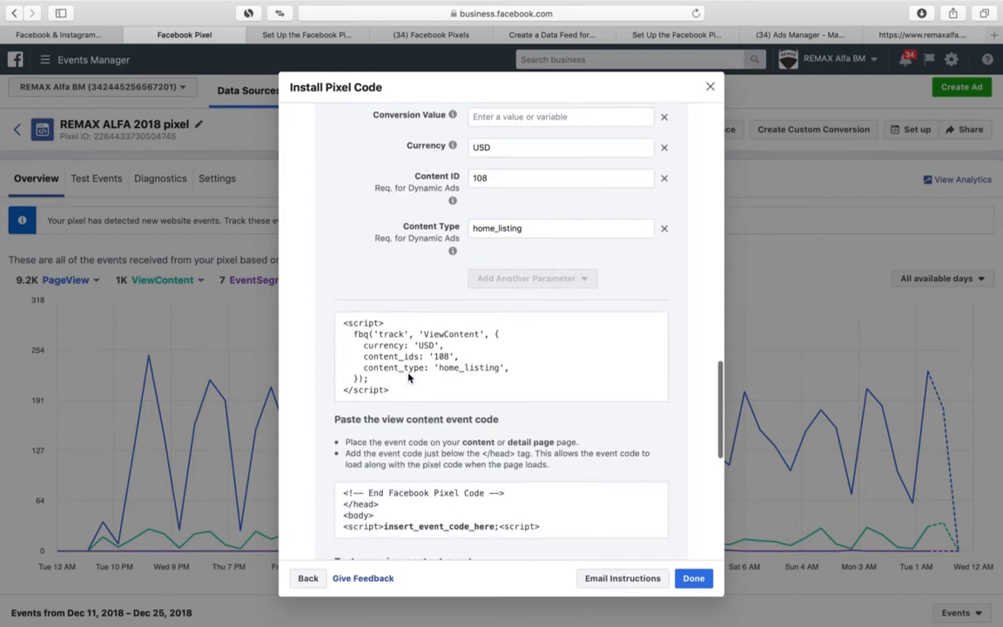
left_click(408, 376)
scroll(408, 377, "down", 2)
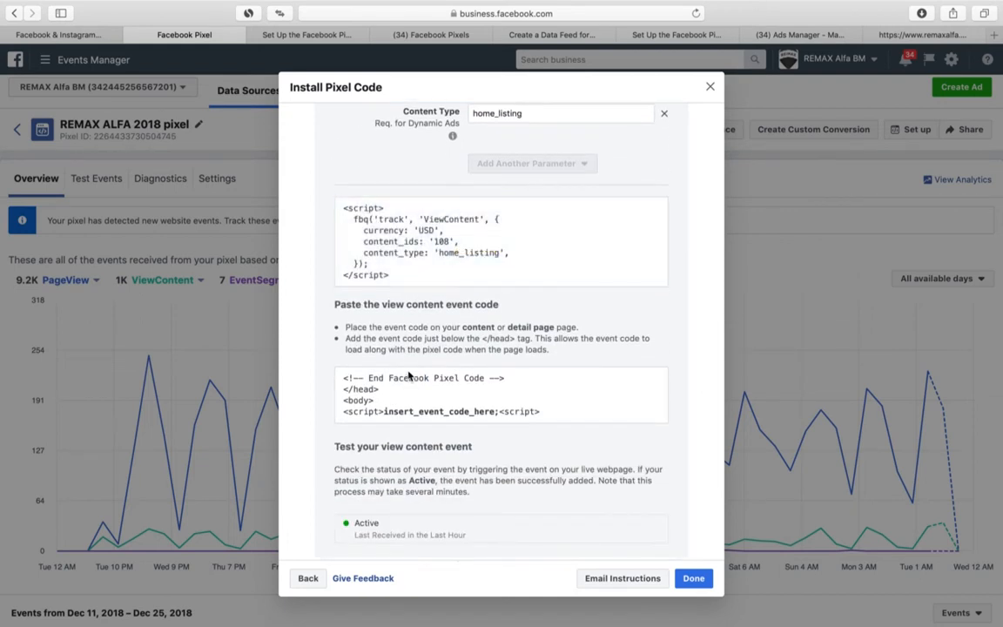
Step: Enable the Contact event and review its page-load code, placement instructions and test status
scroll(409, 377, "down", 5)
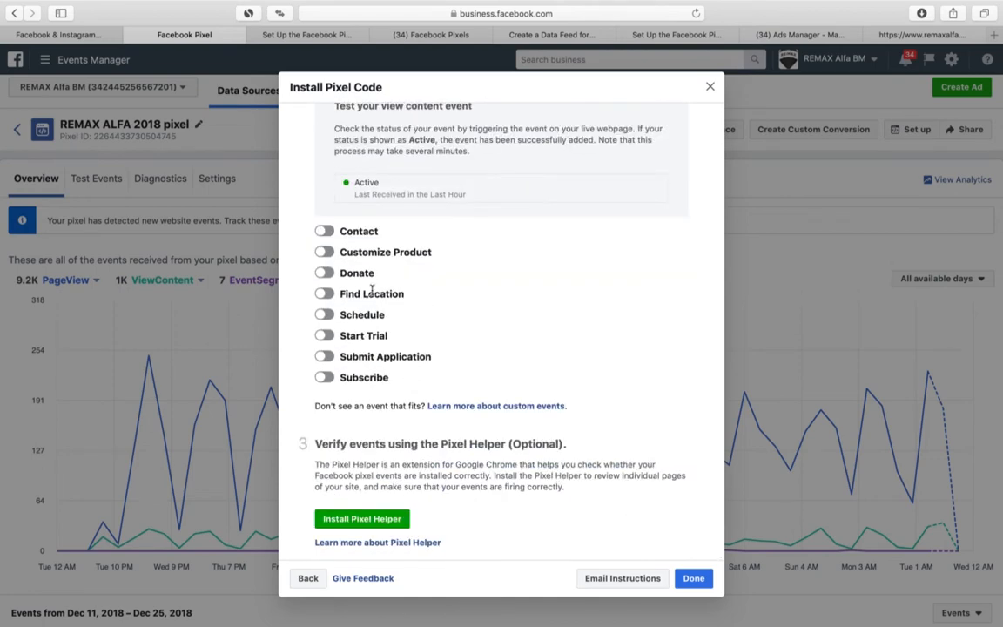
left_click(324, 231)
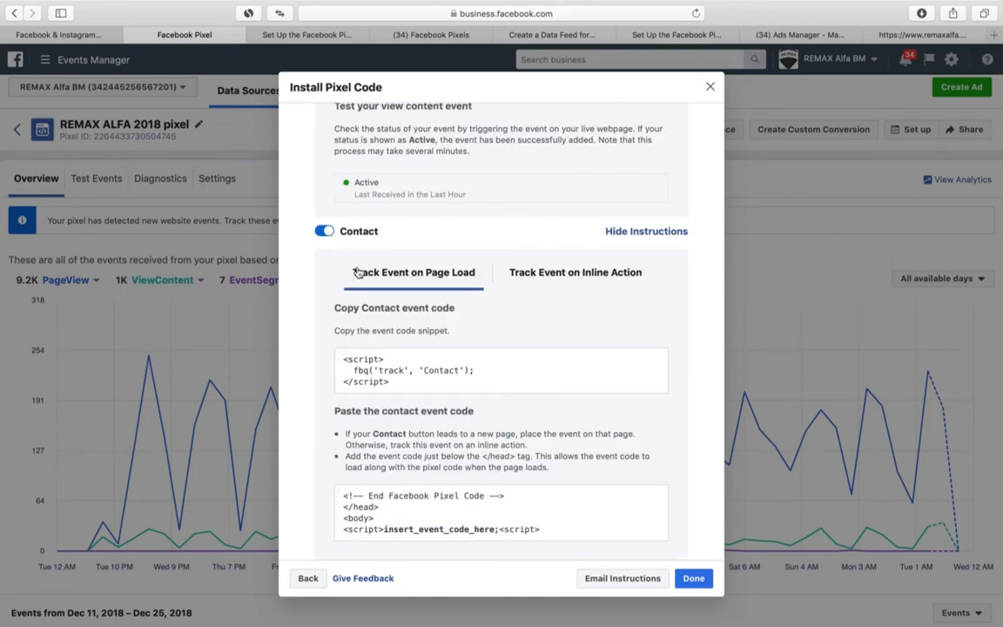
scroll(357, 273, "down", 4)
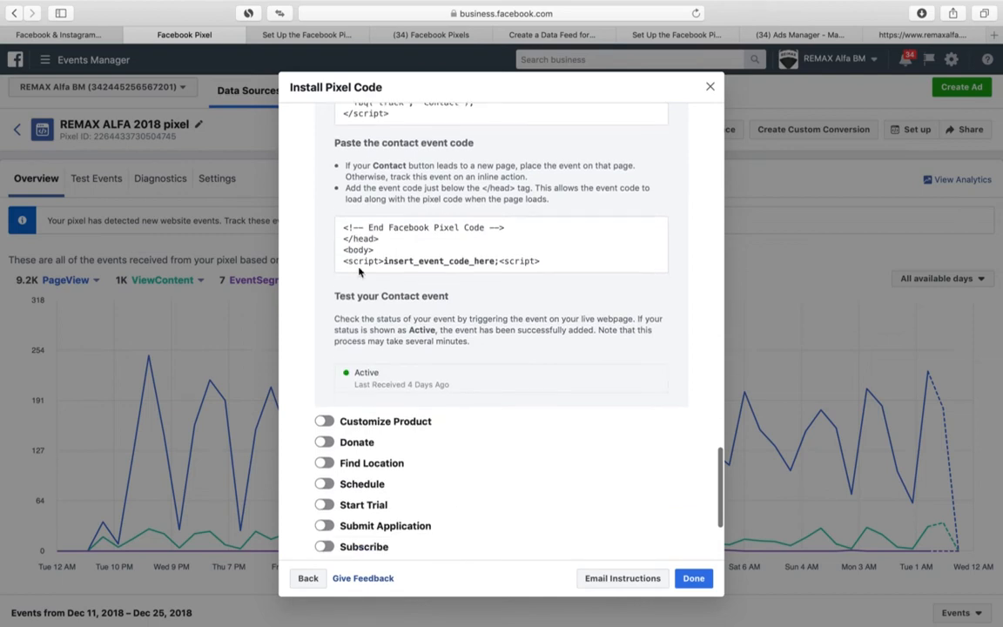
scroll(363, 412, "down", 2)
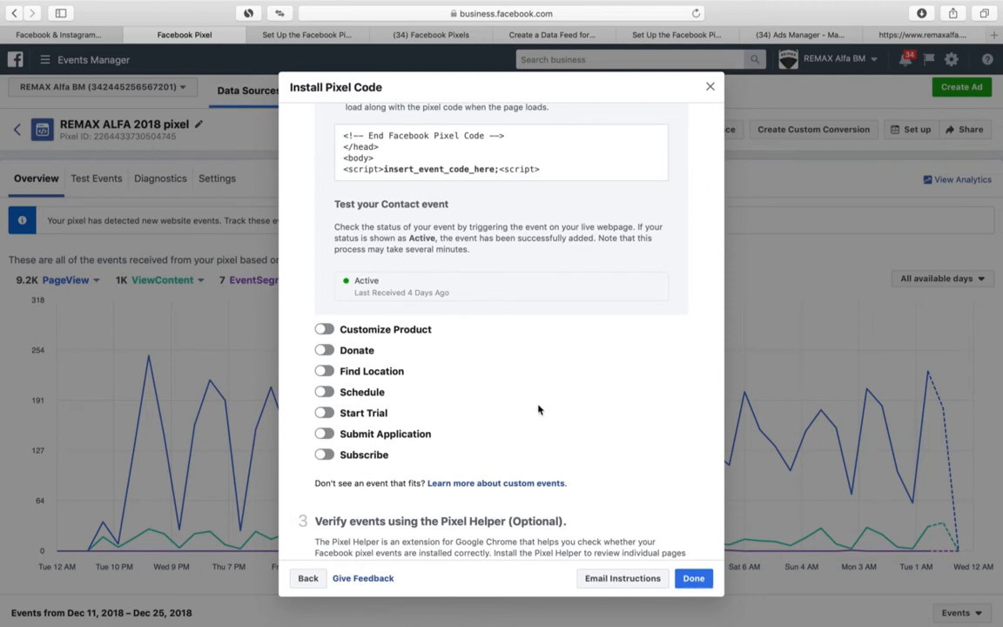
Step: Open the Pixel Helper installation page and read its sections on installing, verifying and troubleshooting the pixel
scroll(539, 417, "down", 2)
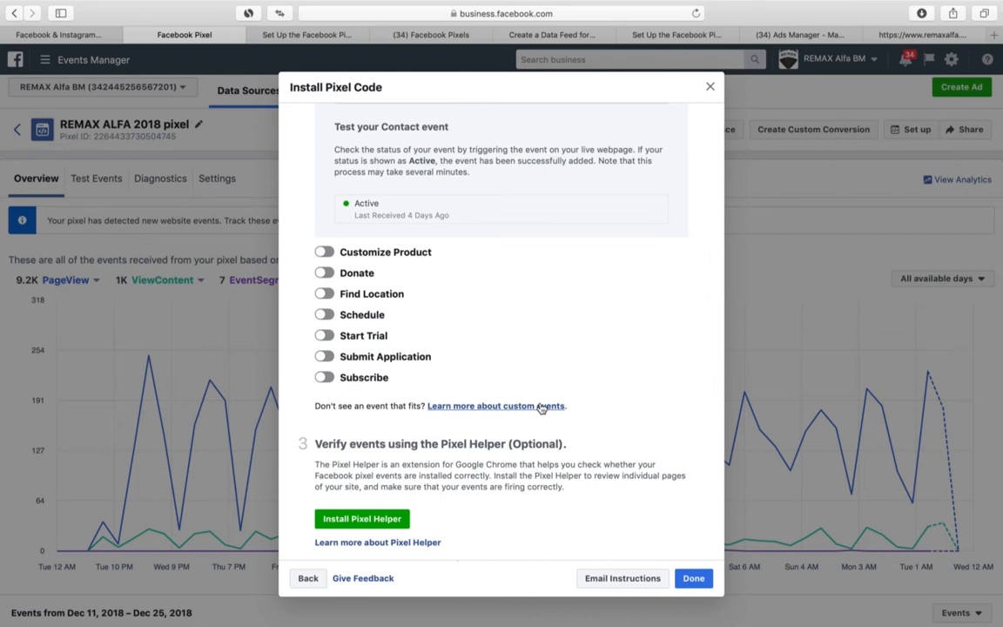
left_click(368, 521)
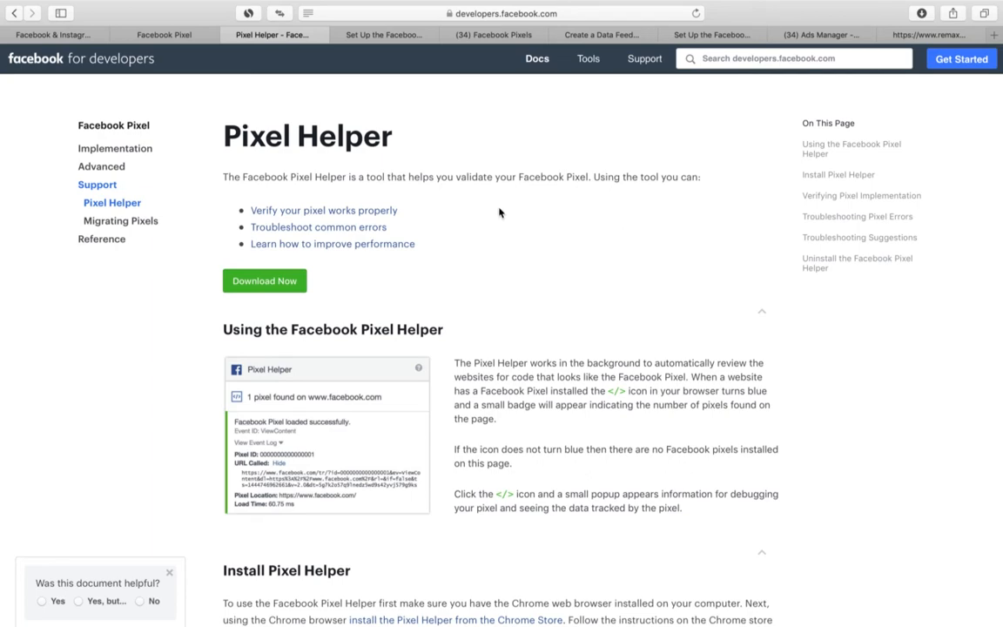
scroll(500, 213, "down", 10)
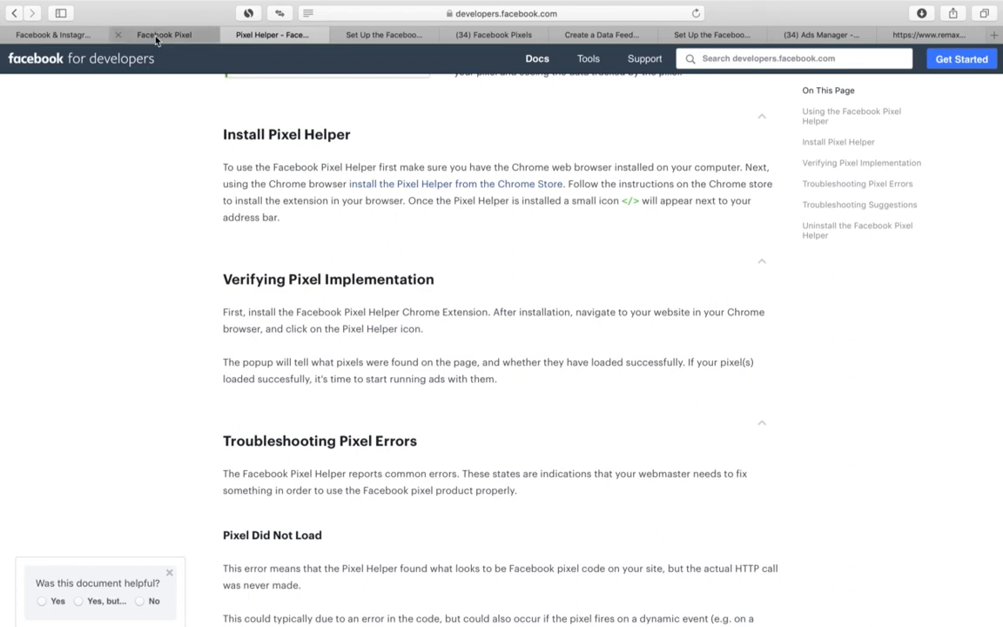
Step: Open the details of the REMAX ALFA 2018 pixel and review its activity graph and list of received events
left_click(367, 36)
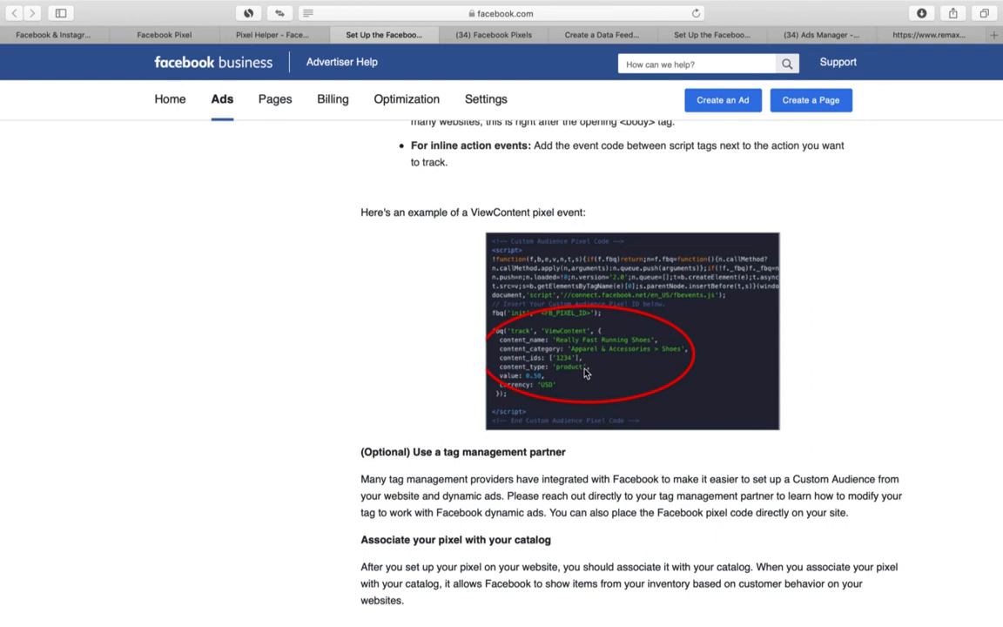
left_click(490, 37)
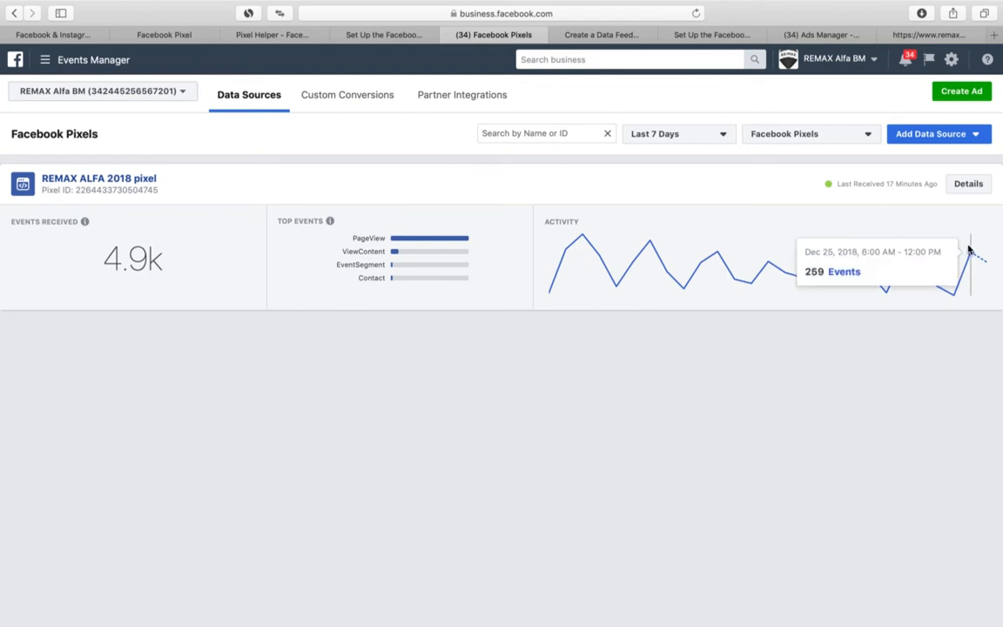
left_click(964, 187)
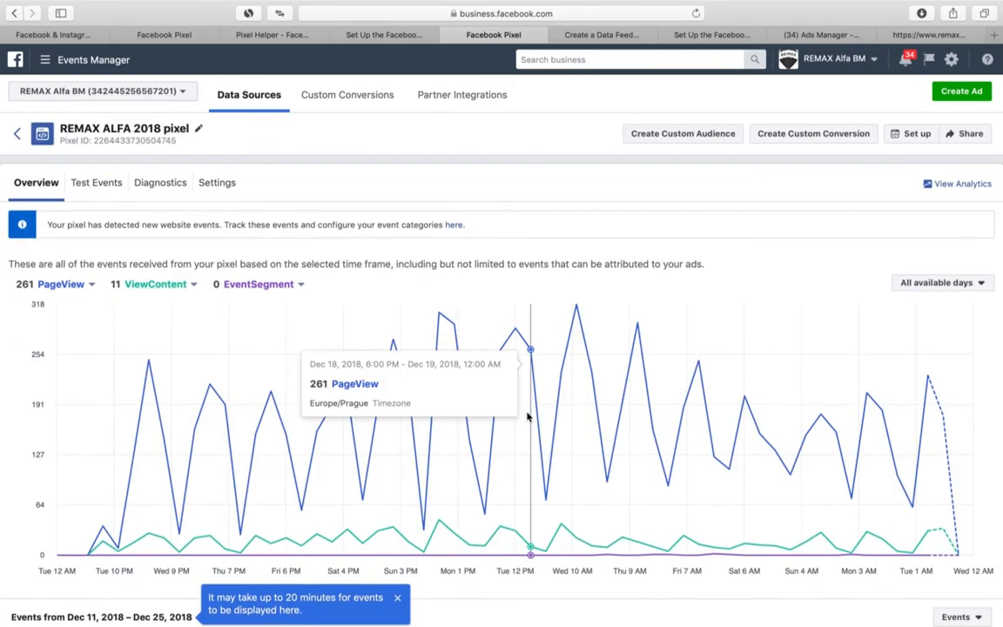
scroll(528, 417, "down", 5)
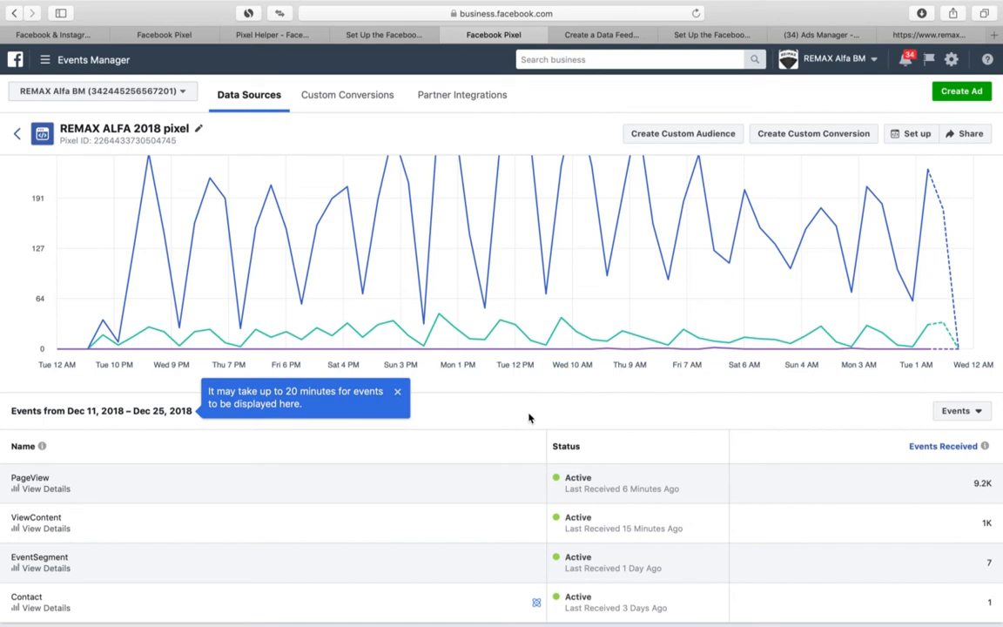
Step: Examine the Contact event's activity and tracking type breakdown, and return to the pixel overview
left_click(44, 612)
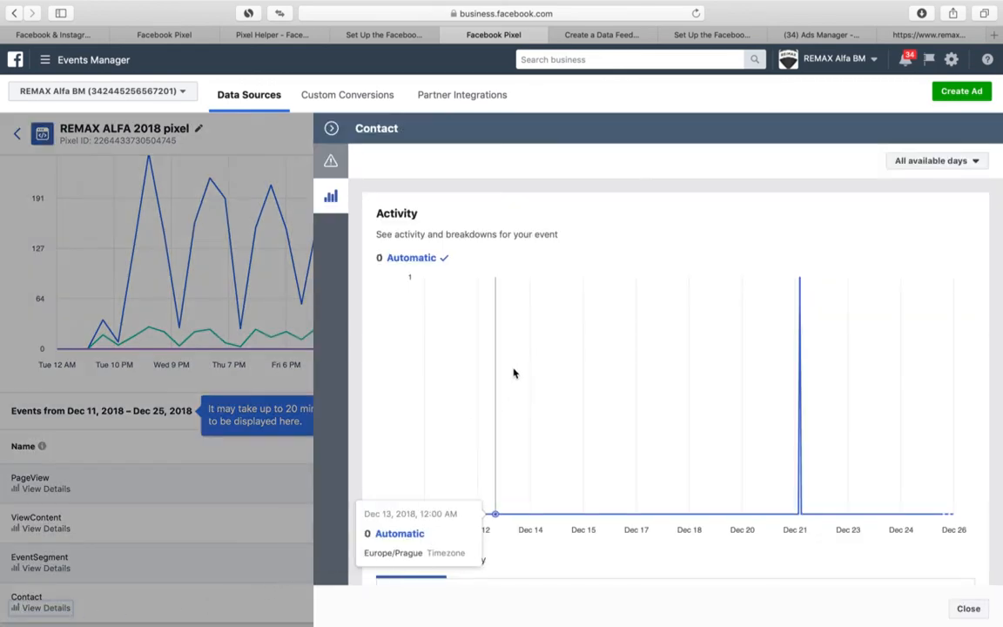
scroll(832, 398, "down", 3)
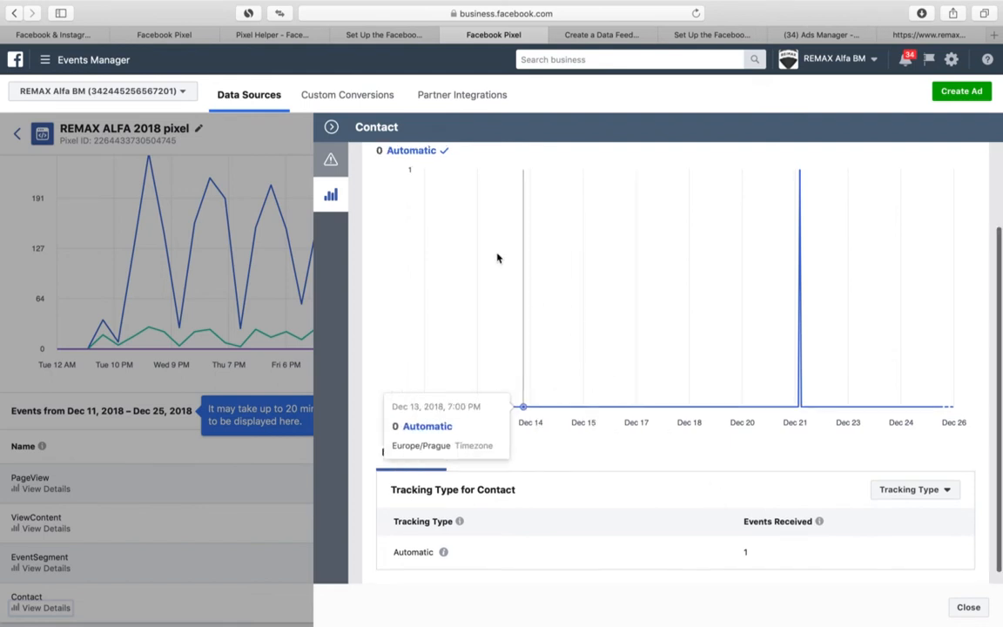
left_click(331, 128)
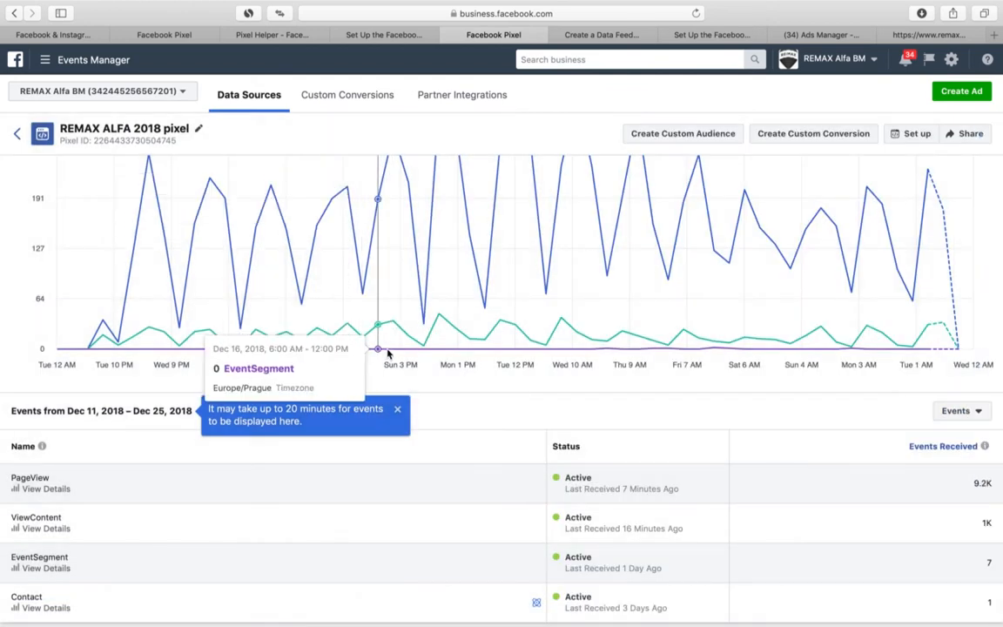
scroll(389, 352, "down", 1)
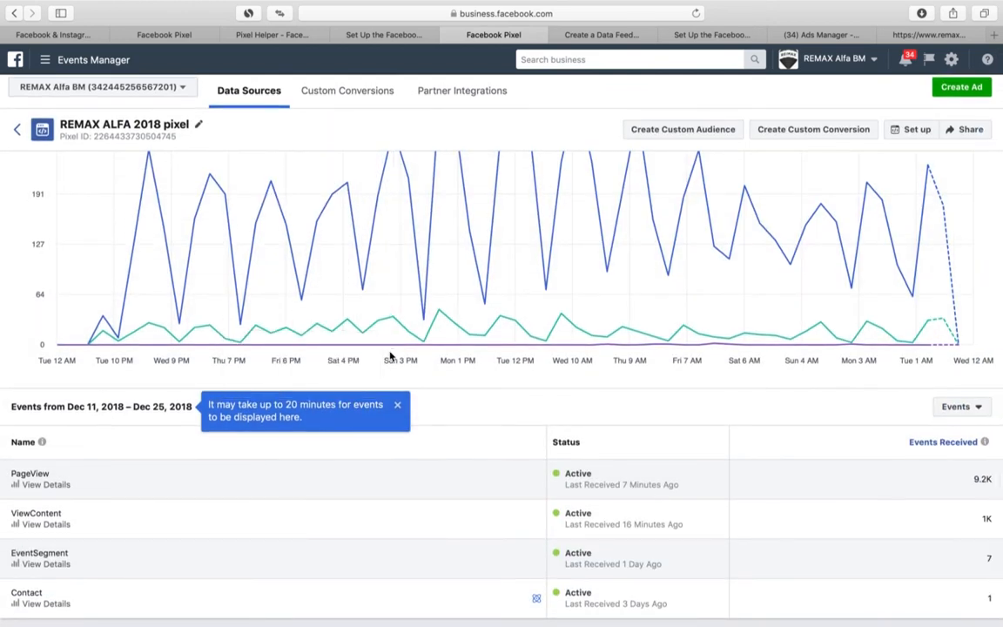
scroll(389, 355, "up", 5)
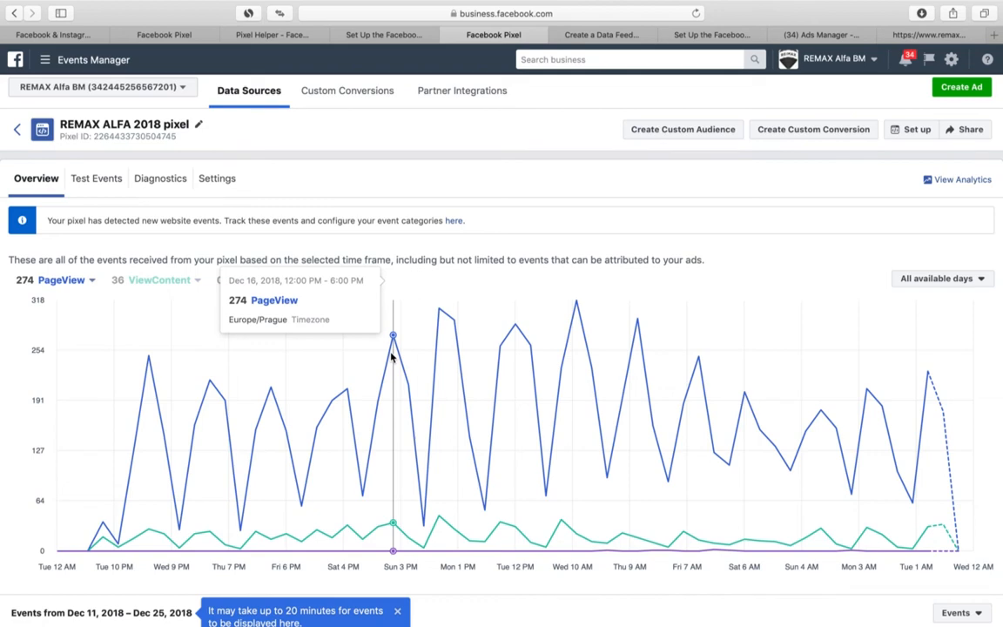
Step: Enable the Subscribe event in the pixel code installation and review its page-load code, placement instructions and test status
left_click(261, 35)
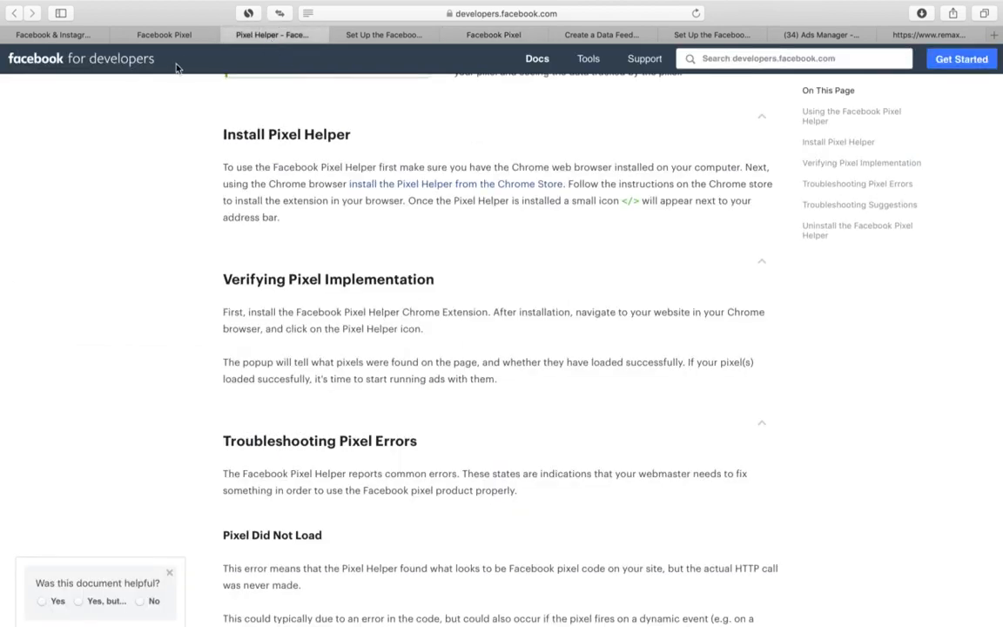
left_click(179, 39)
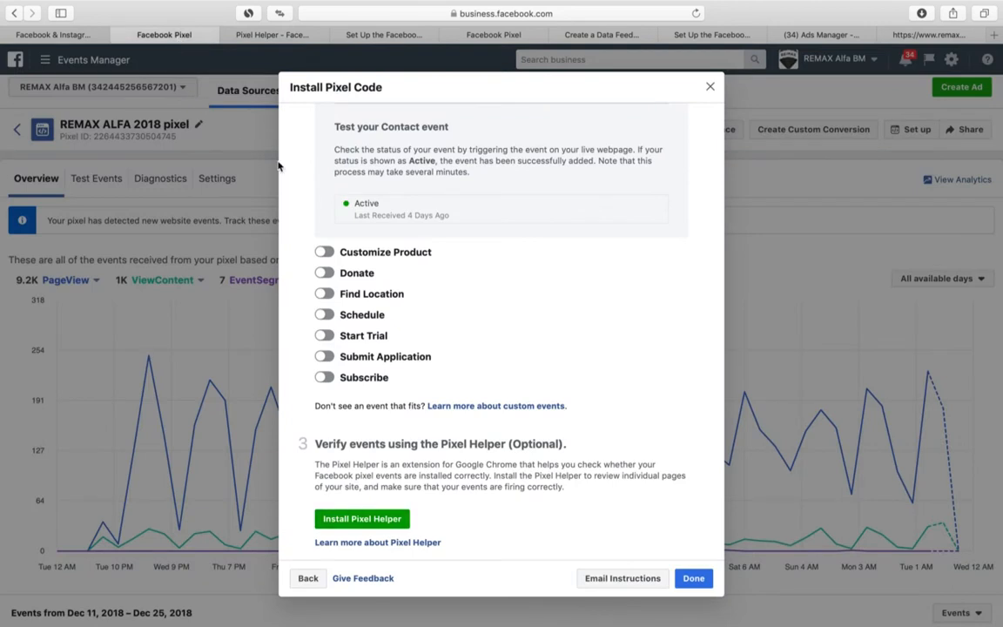
left_click(344, 378)
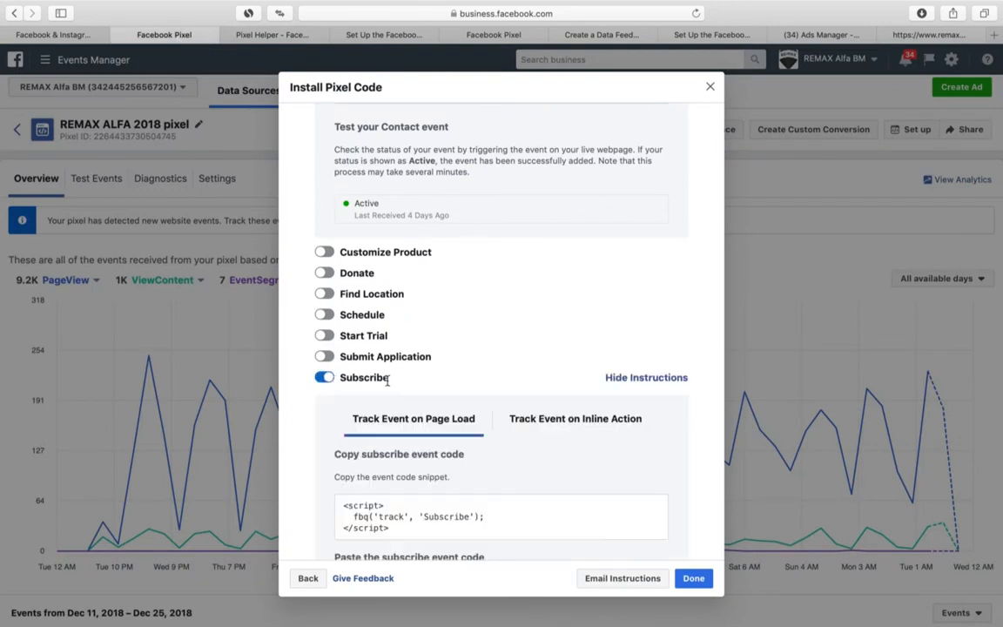
scroll(467, 381, "down", 3)
scroll(468, 380, "down", 2)
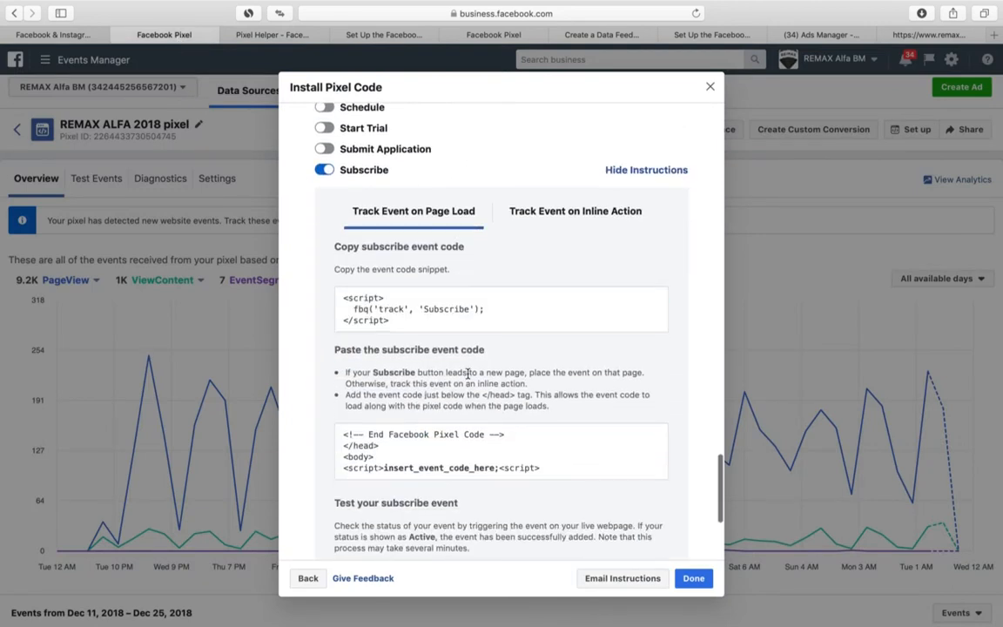
scroll(471, 369, "down", 4)
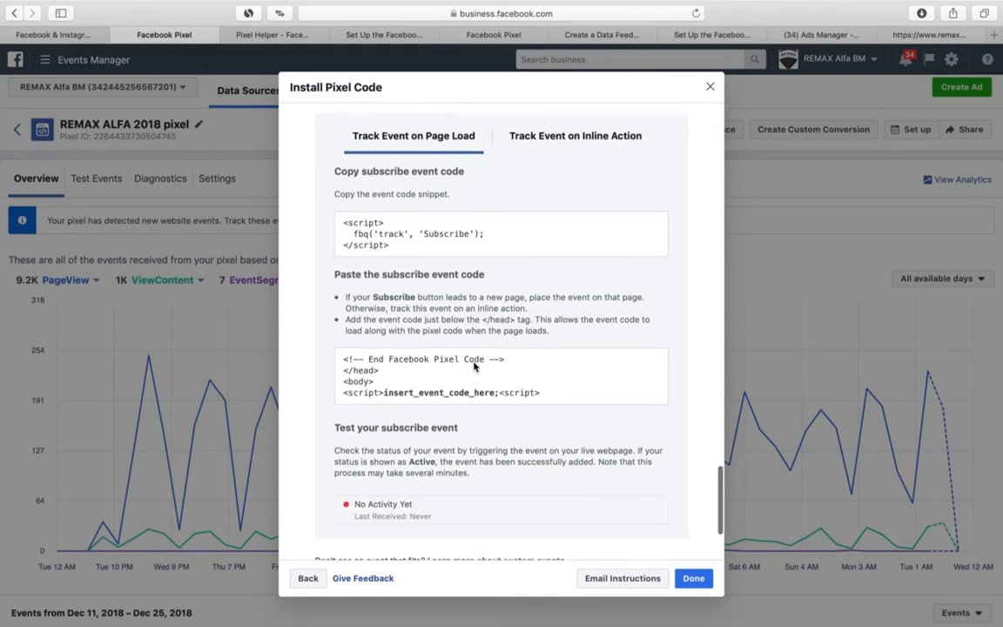
scroll(475, 369, "down", 2)
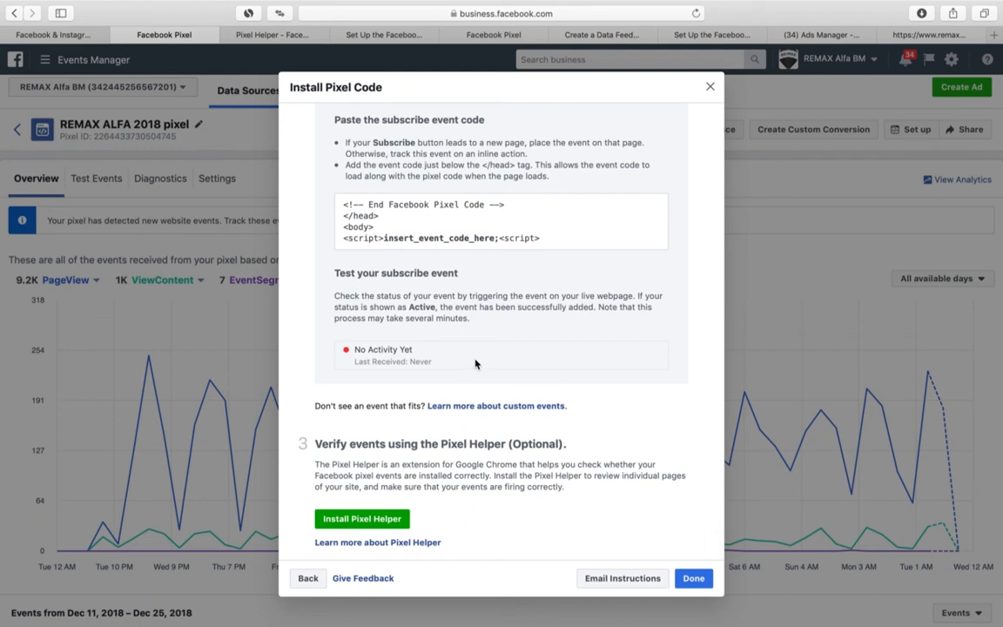
Step: Compare the Subscribe event's inline-action instructions with its page-load instructions
scroll(476, 361, "up", 5)
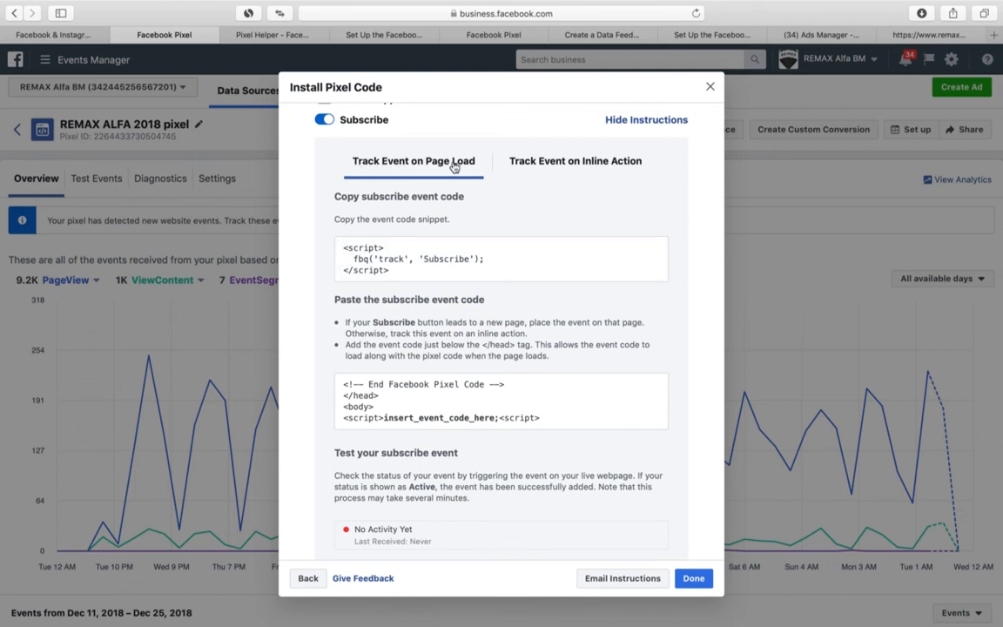
left_click(537, 167)
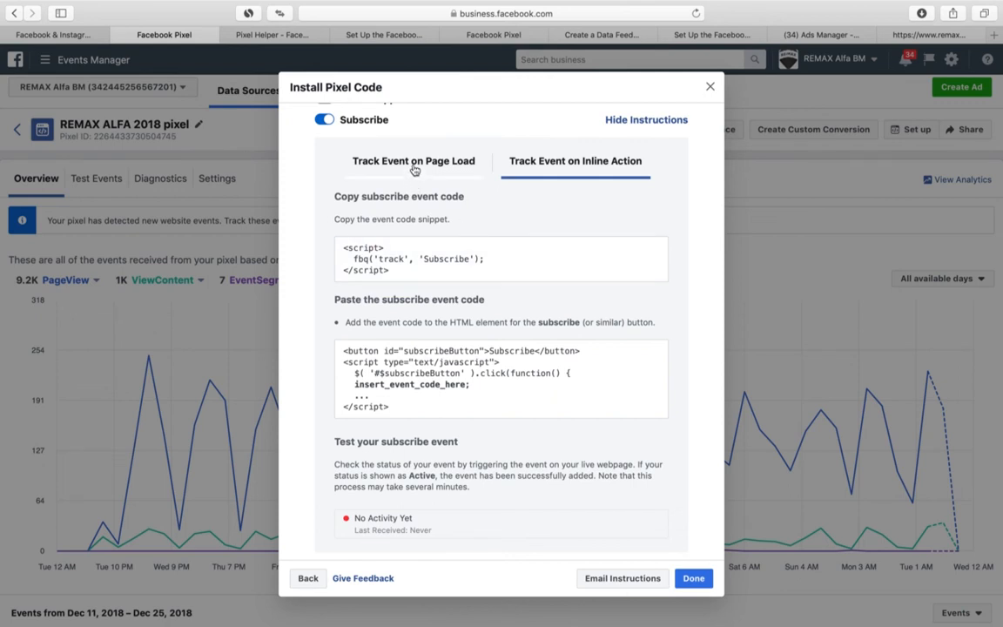
left_click(373, 157)
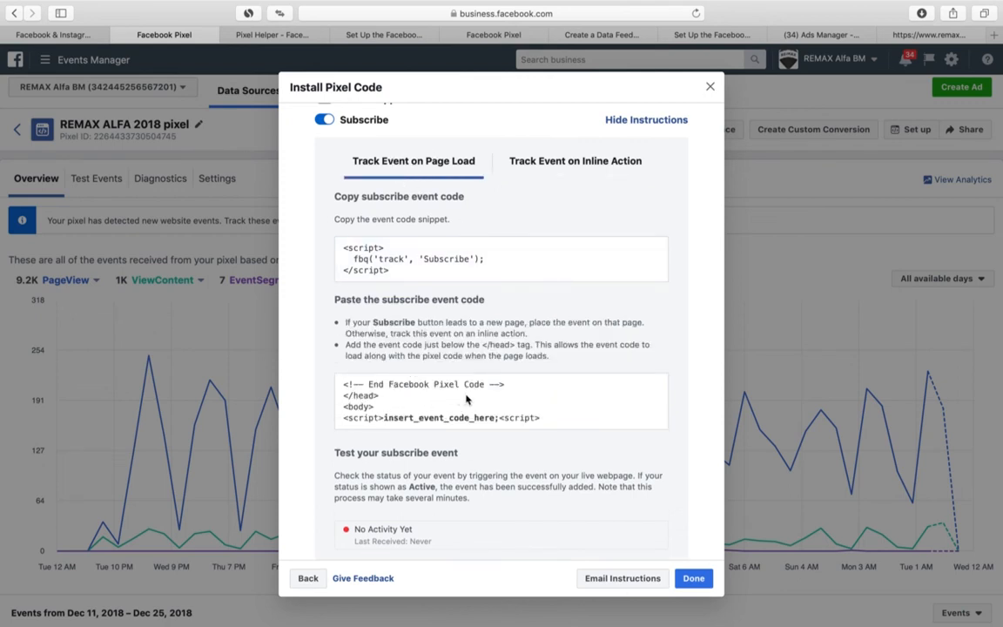
Step: Look back through the Contact, View Content and Purchase event instructions up to the explanation of how Facebook tracks events
scroll(467, 398, "up", 10)
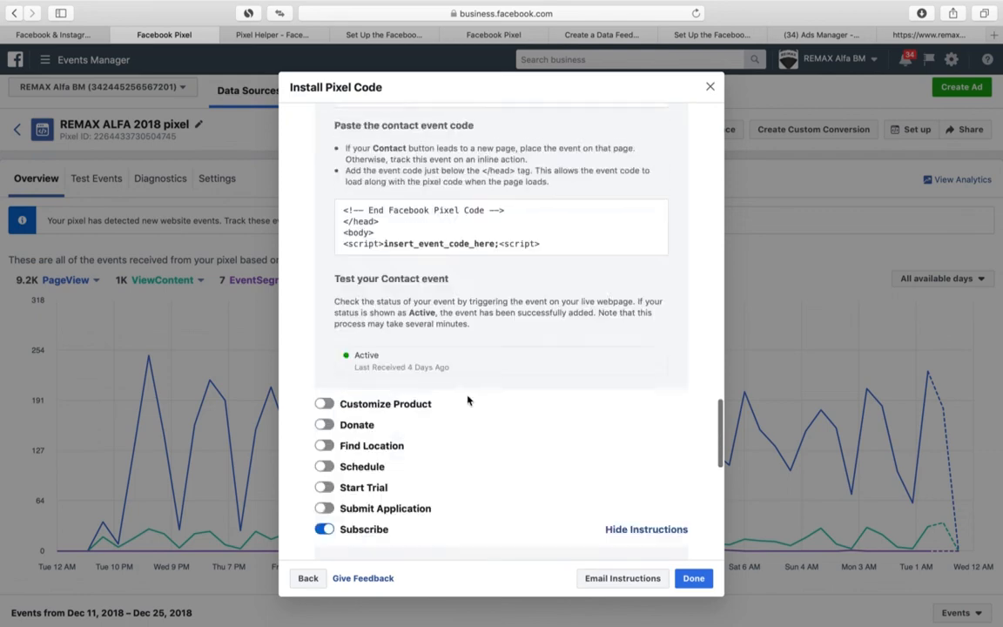
scroll(467, 396, "up", 10)
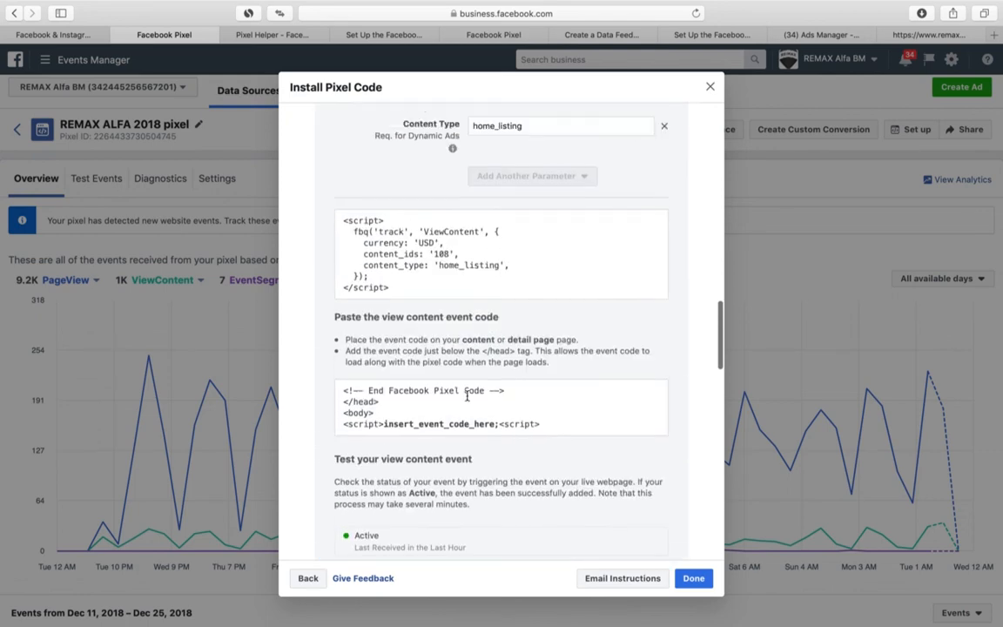
scroll(467, 396, "up", 10)
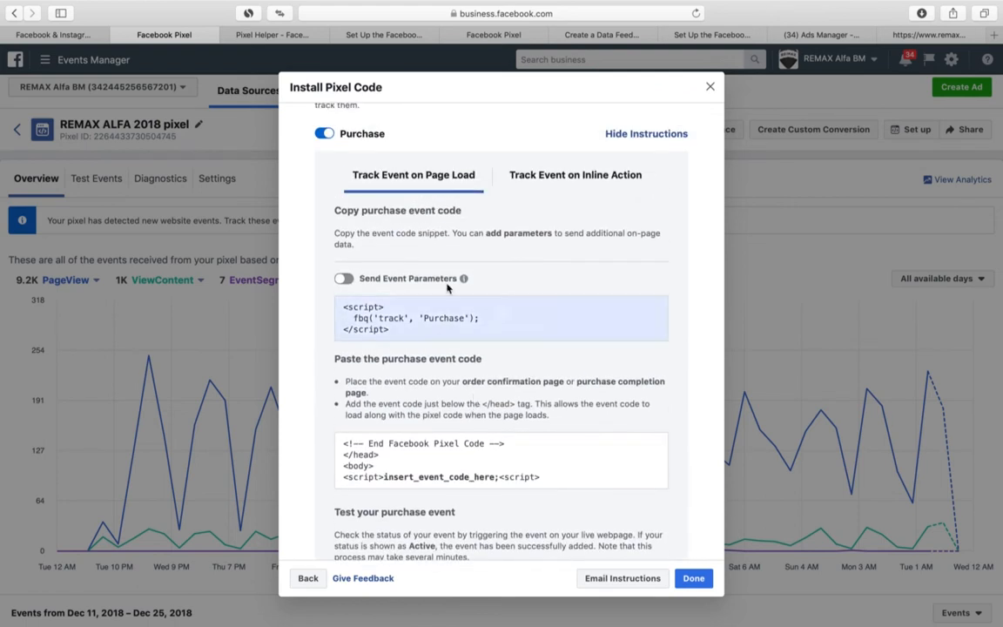
scroll(447, 203, "up", 5)
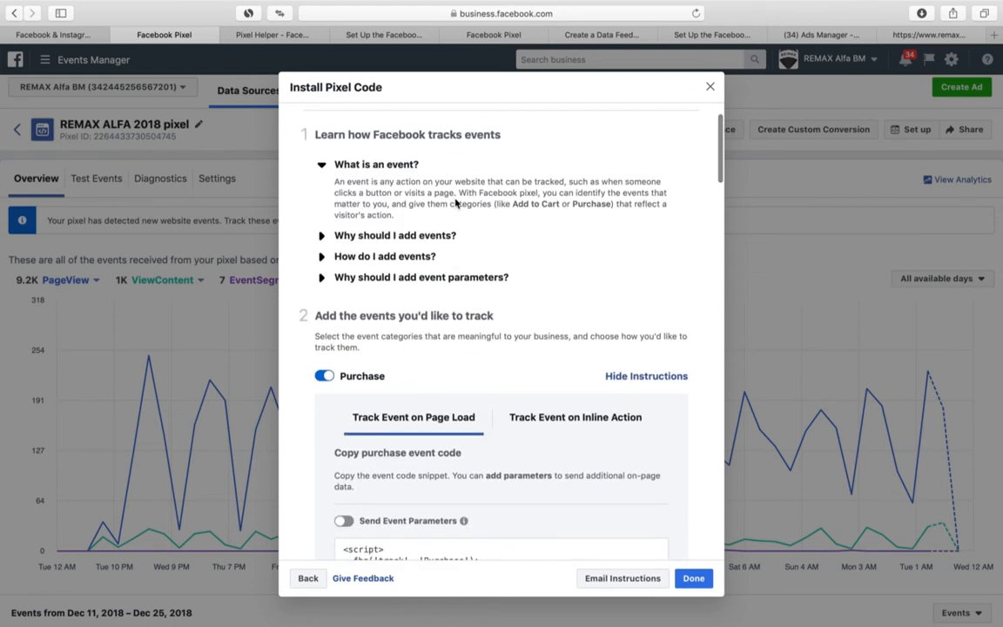
scroll(462, 198, "down", 1)
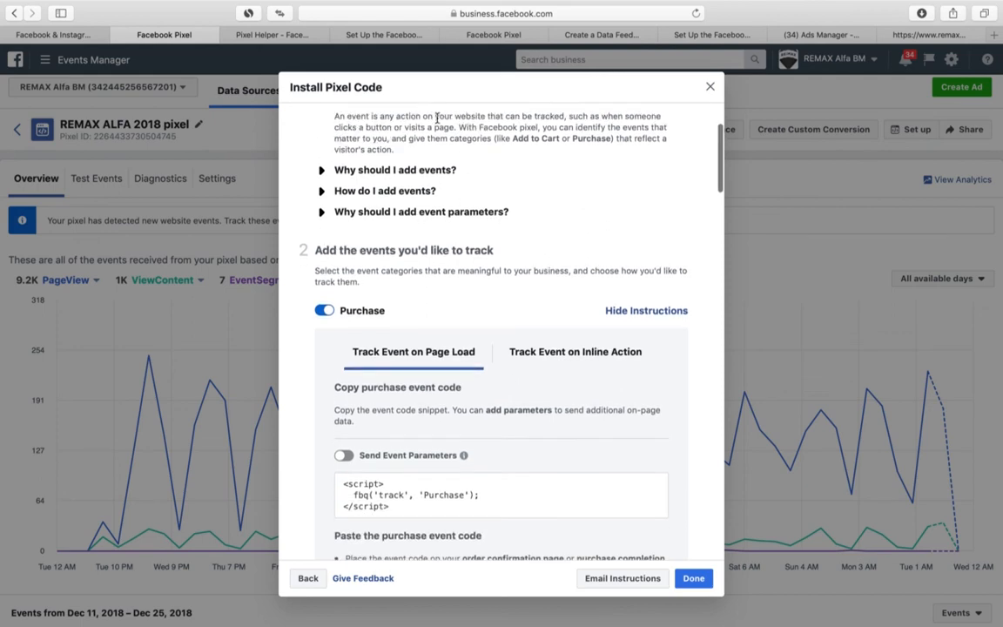
Step: Return to the Dynamic Ads checklist and select the task about setting up key events for the Facebook Pixel
left_click(271, 35)
left_click(384, 35)
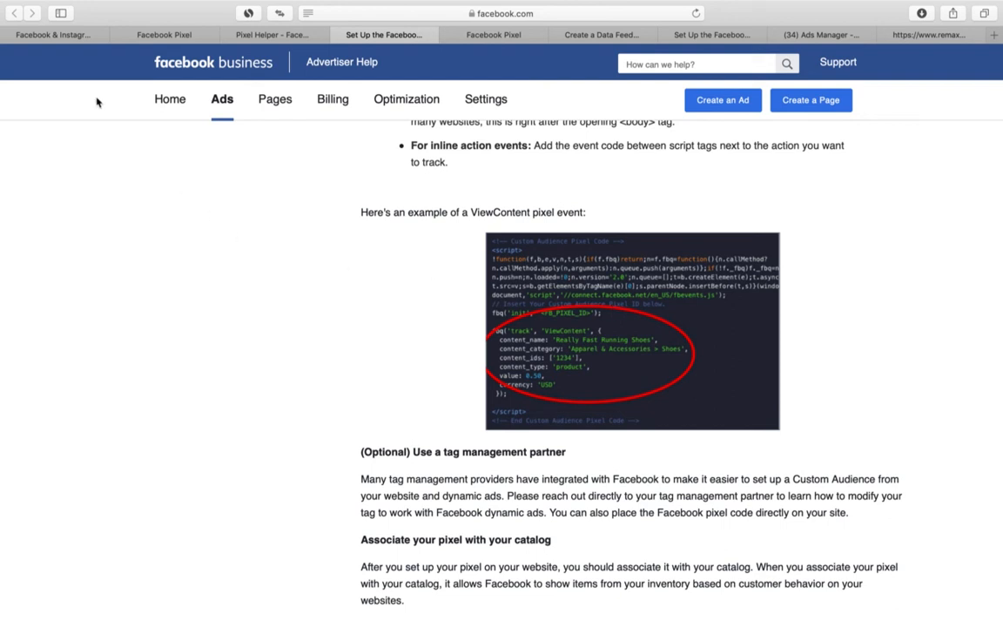
left_click(69, 35)
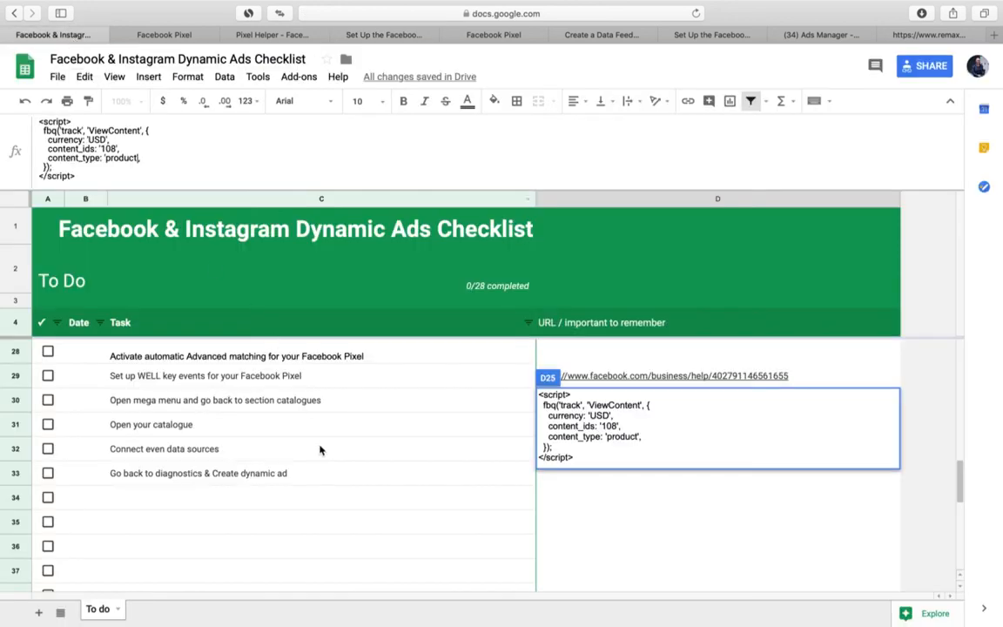
left_click(244, 401)
left_click(229, 377)
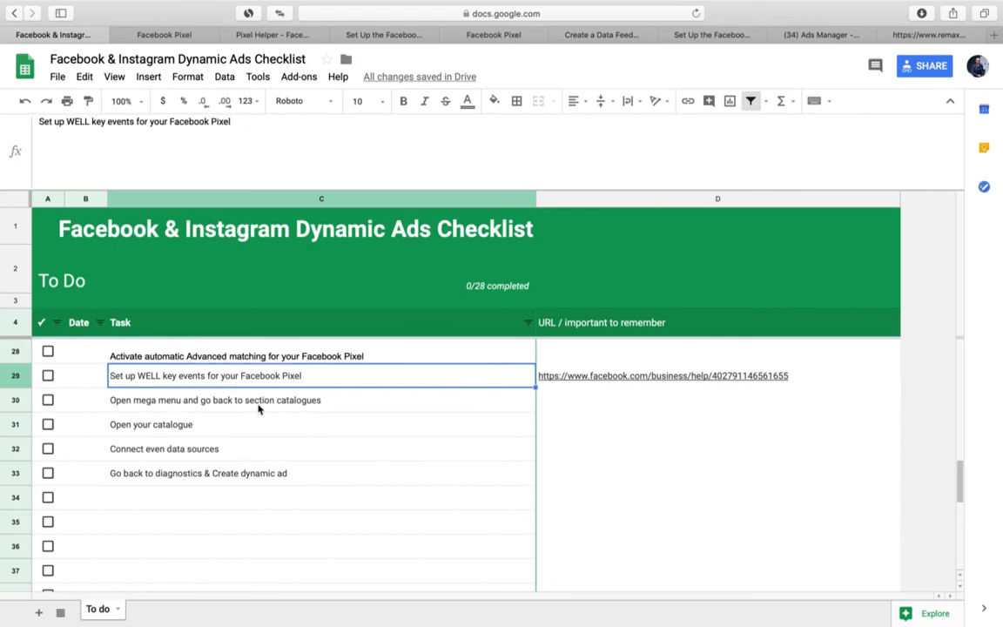
Step: Review the checklist tasks on currency, content_ids, content_type, automatic Advanced matching and key pixel events
scroll(258, 410, "up", 5)
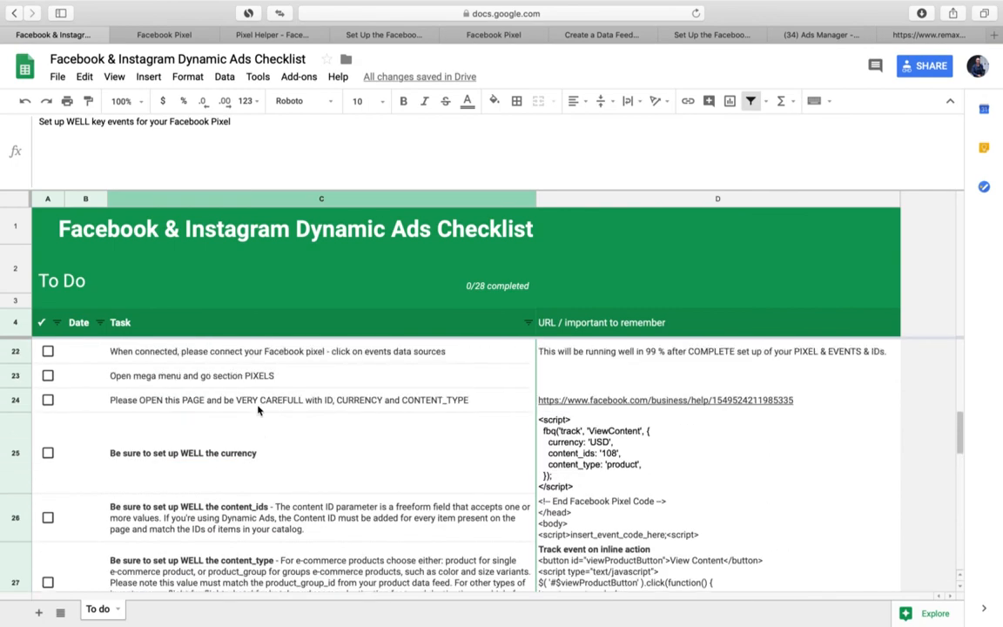
scroll(258, 409, "down", 4)
left_click(232, 436)
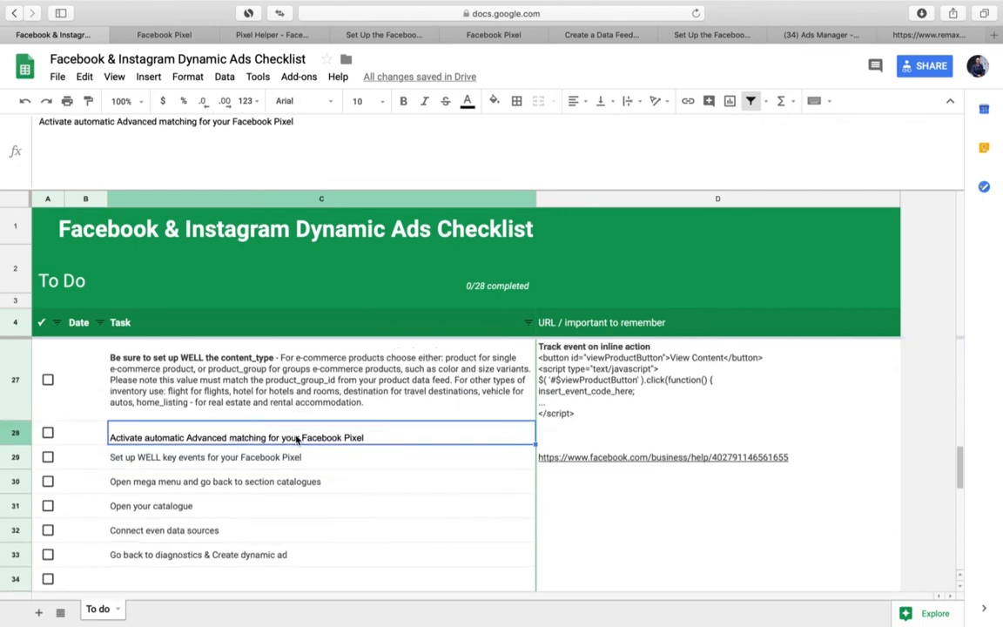
scroll(296, 440, "up", 3)
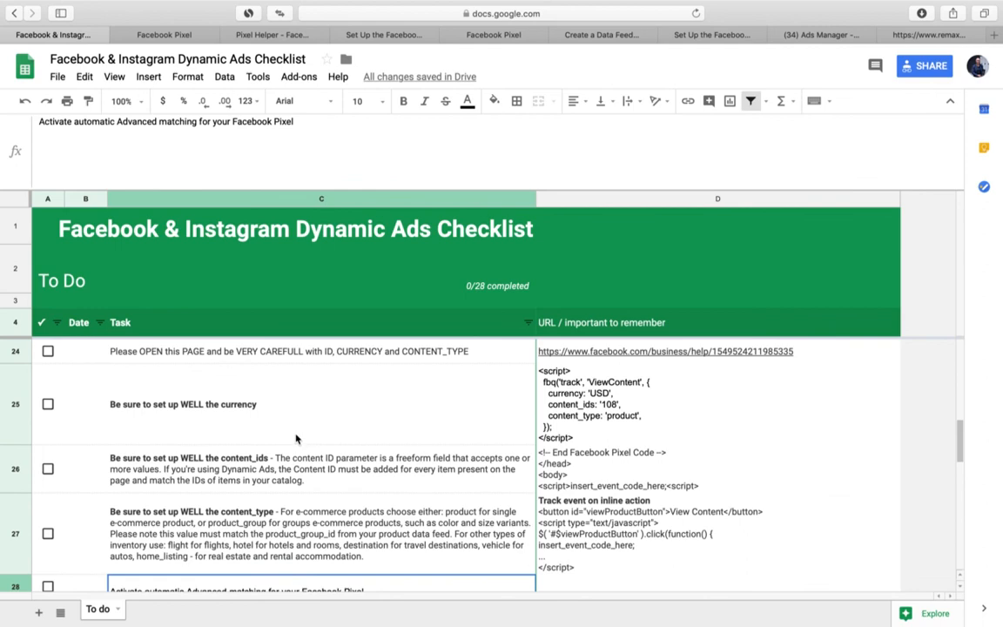
scroll(297, 438, "down", 5)
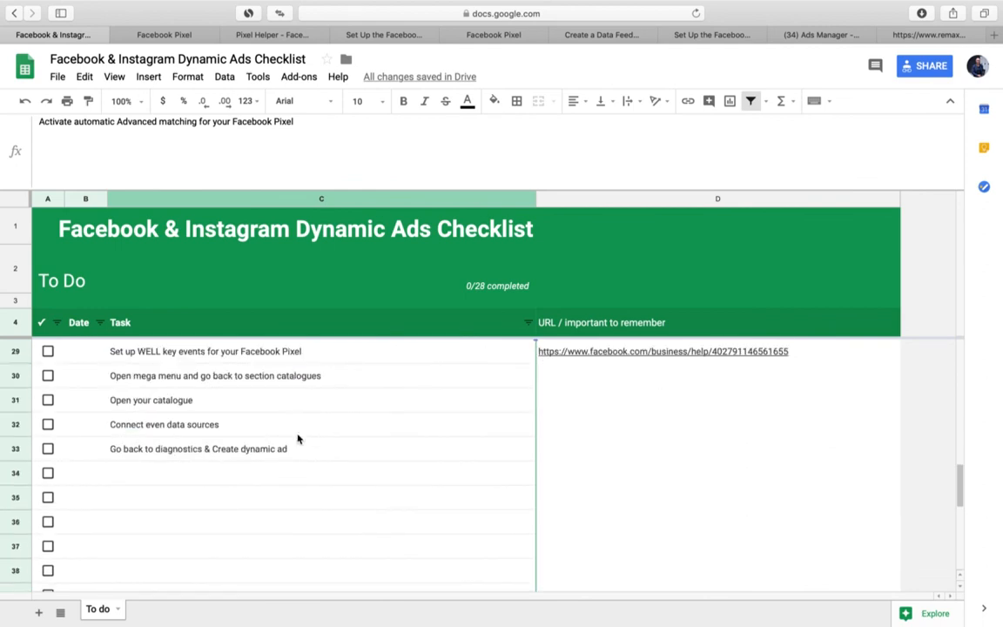
scroll(297, 438, "up", 2)
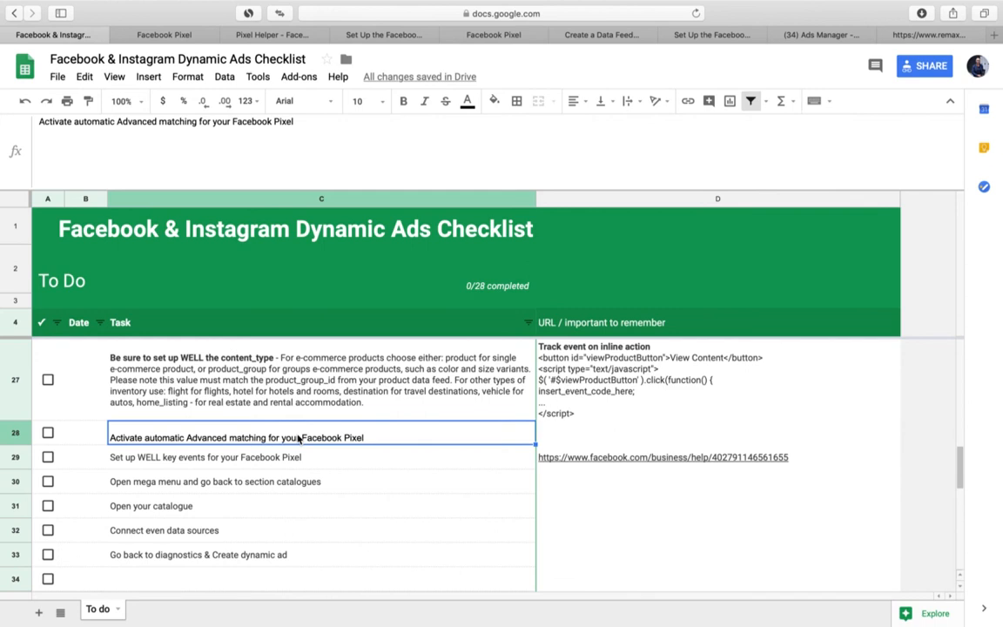
left_click(306, 459)
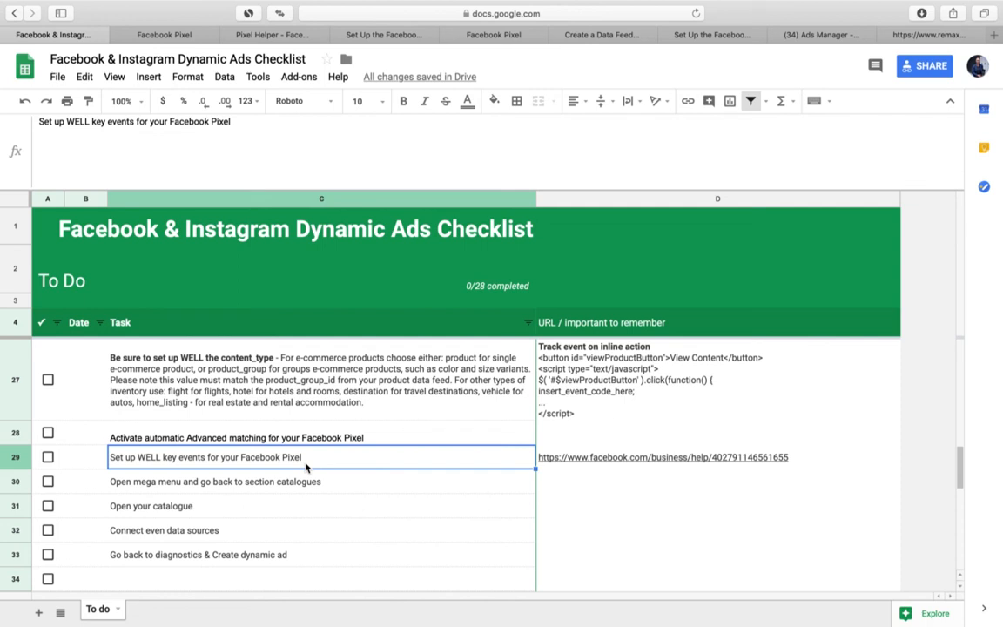
Step: Switch to Ads Manager and examine the include and exclude audience rules of the REMAX ALFA DYNAMIC REMARKETING NEW ad set
left_click(818, 38)
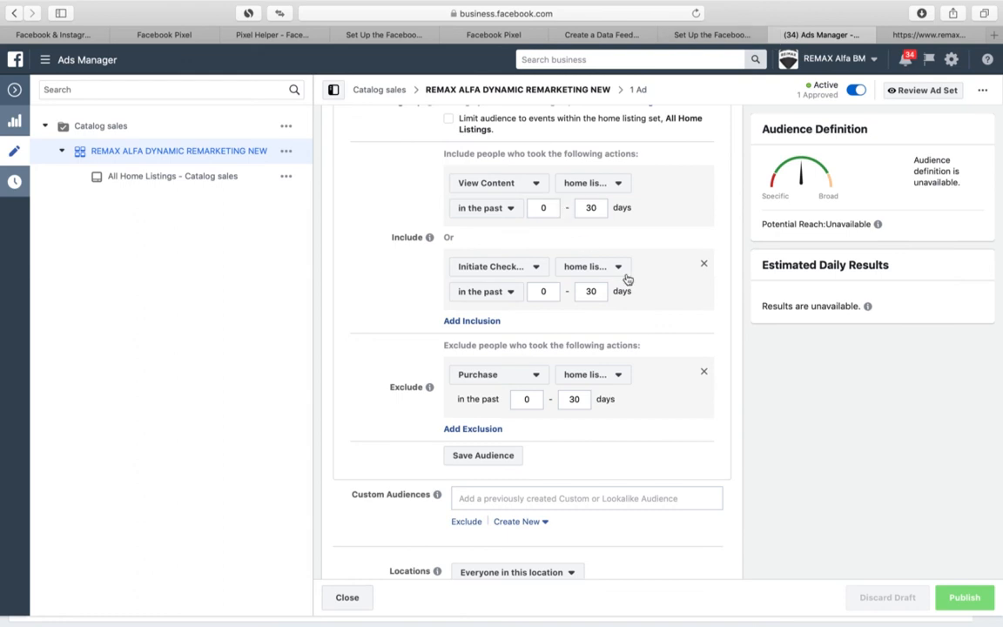
scroll(629, 280, "up", 1)
scroll(628, 280, "up", 1)
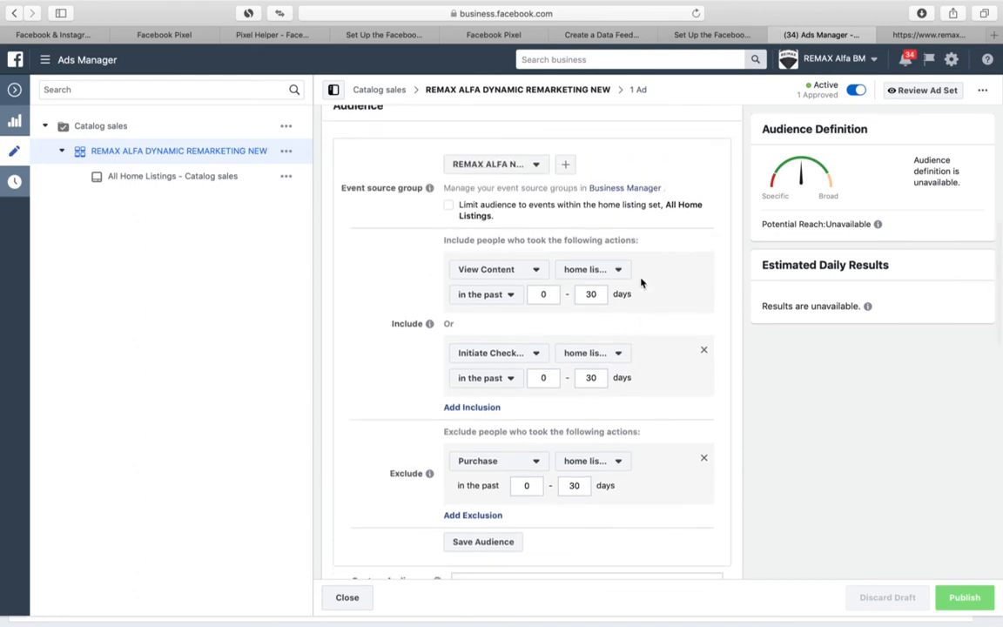